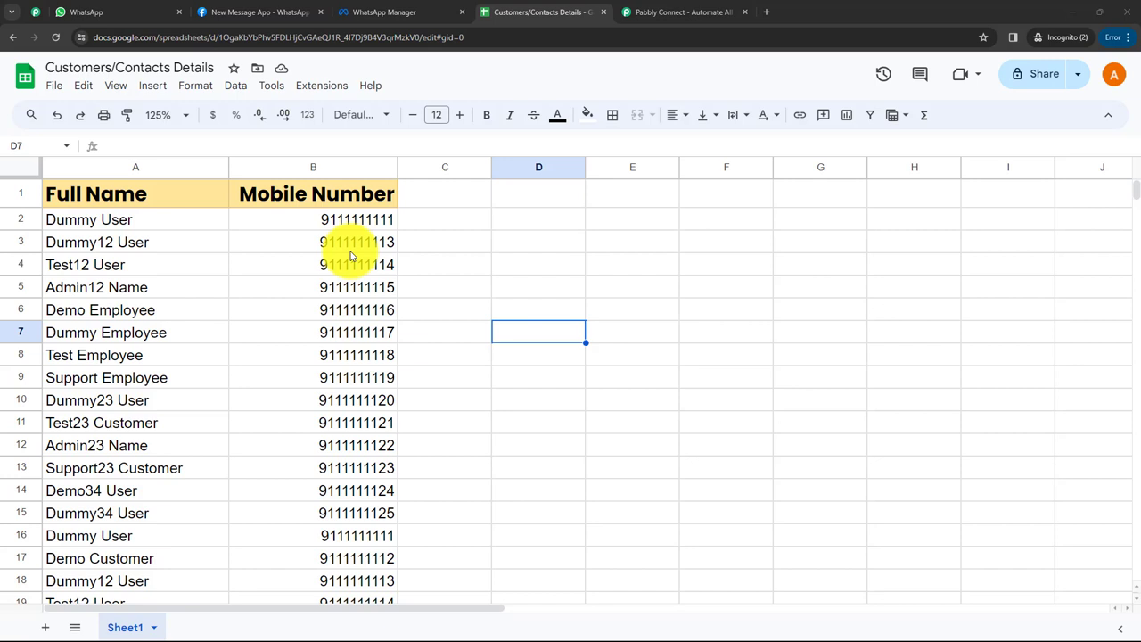
After reviewing the contacts sheet, bring up the holi_wishes_template in WhatsApp Manager.
left_click(393, 13)
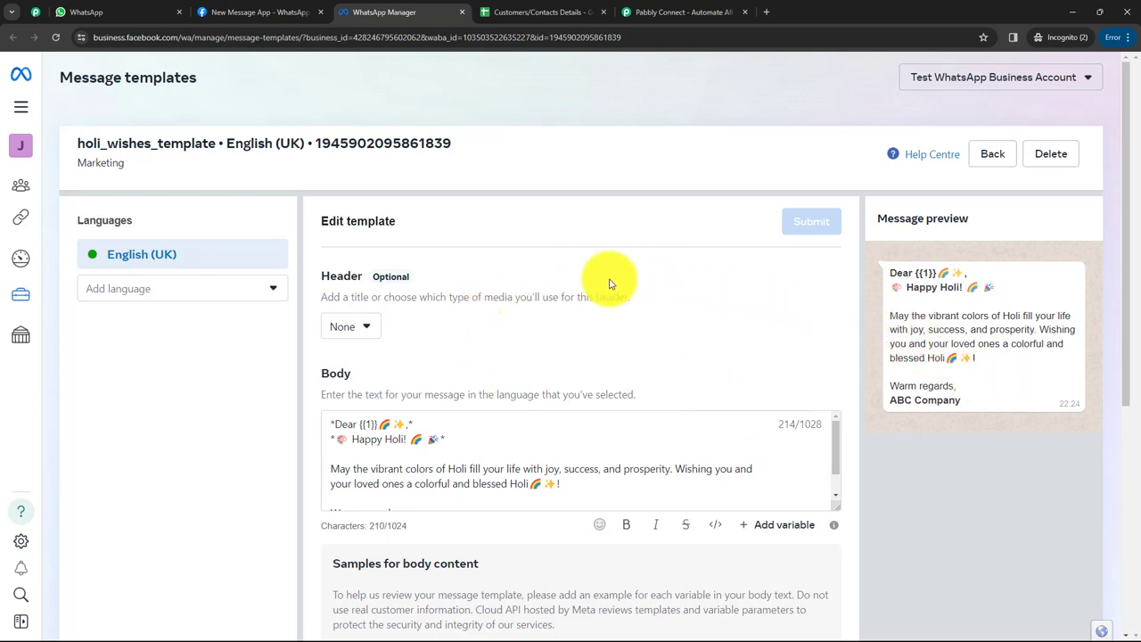
Check the received Holi message in WhatsApp Web, then switch to the Pabbly Connect website.
left_click(87, 12)
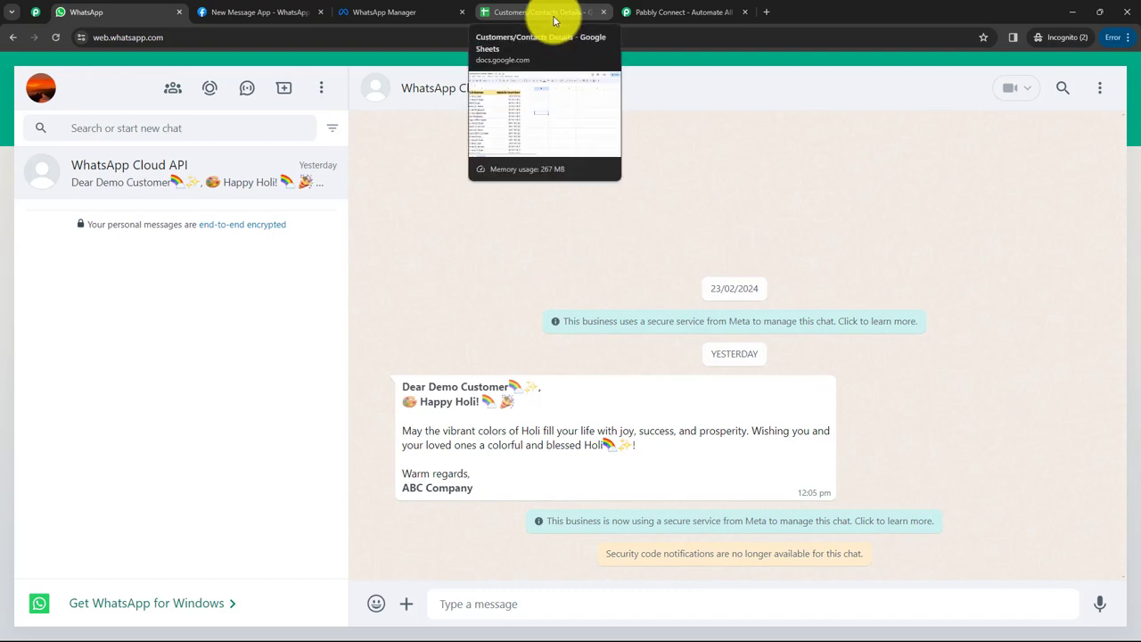
left_click(660, 12)
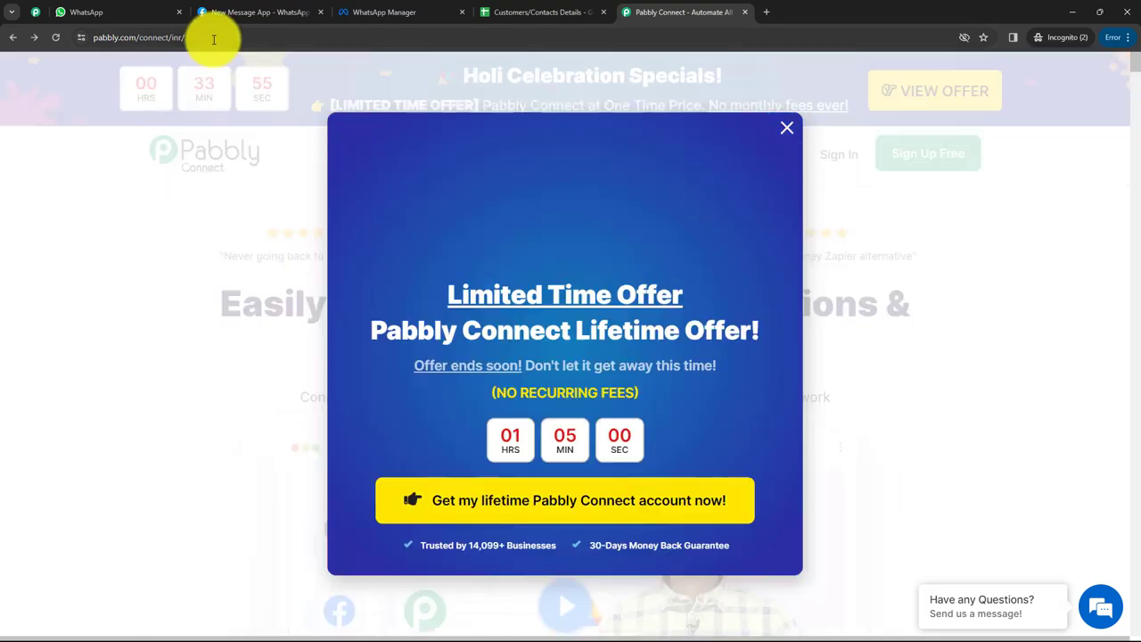
Close the Holi sale popup, sign in, and launch Pabbly Connect from the apps list.
left_click(214, 39)
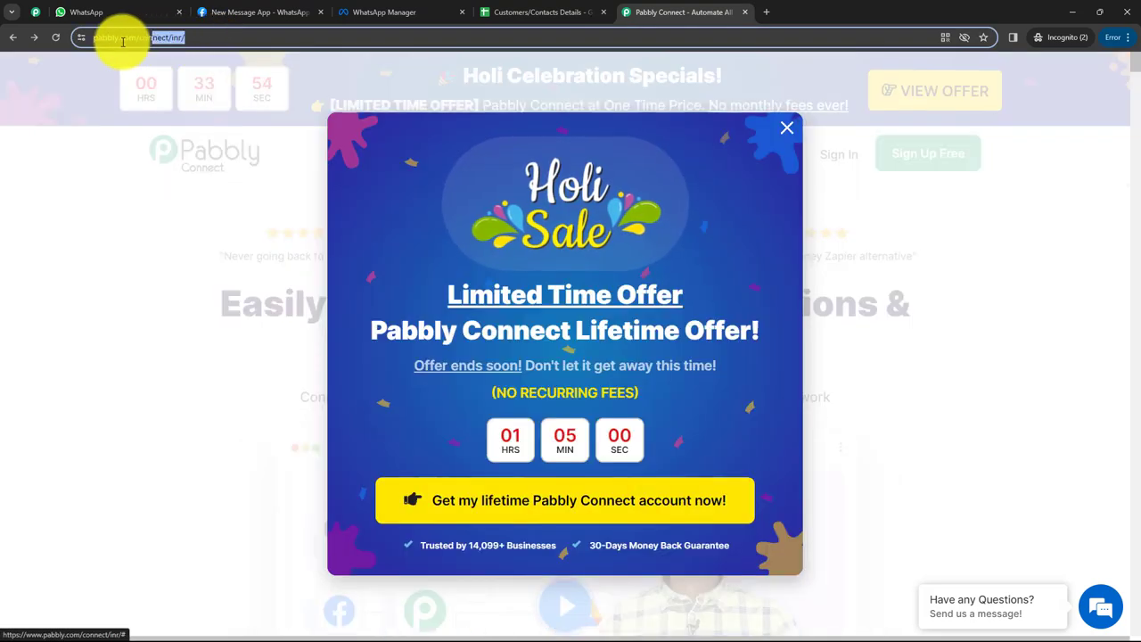
left_click(788, 131)
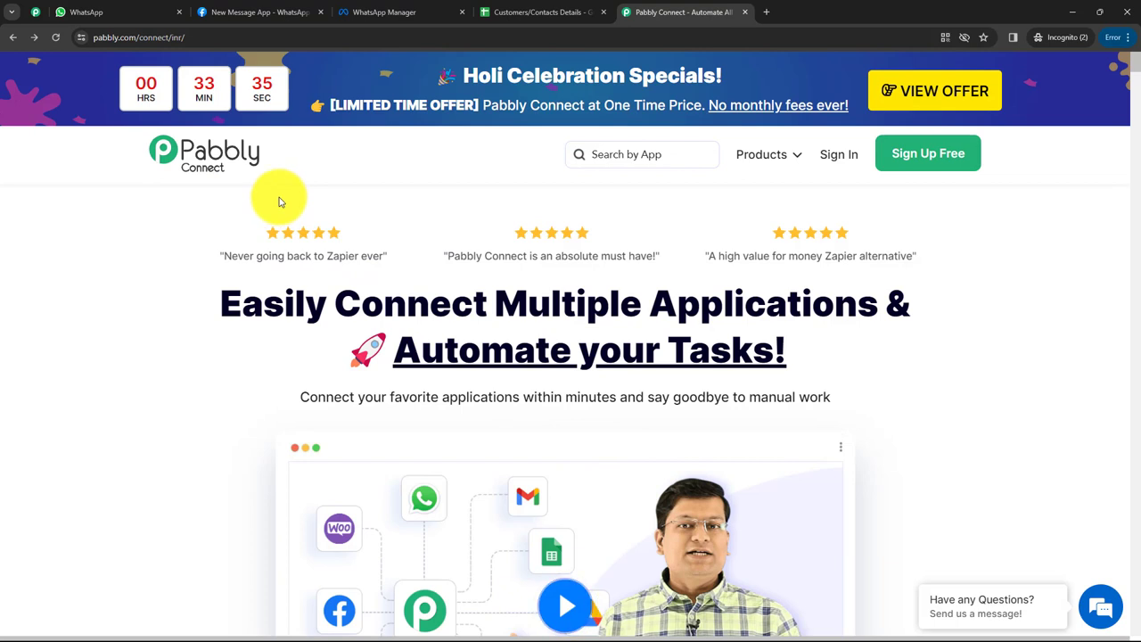
left_click(842, 165)
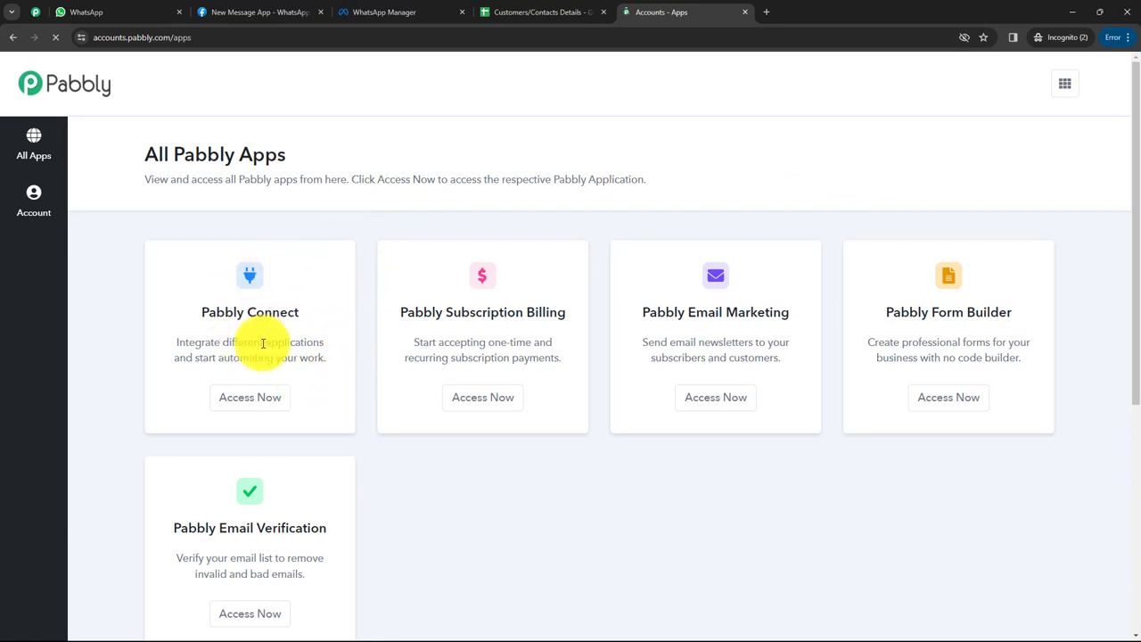
left_click(265, 407)
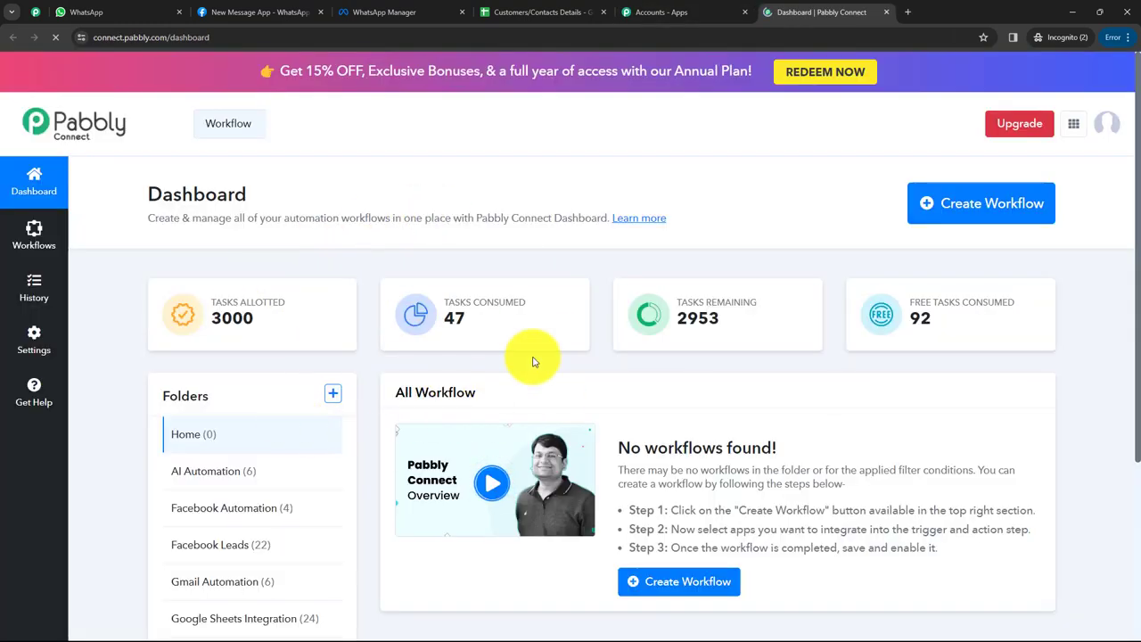
Look through the workflow folder choices and the new-folder dialog, cancelling both.
left_click(968, 214)
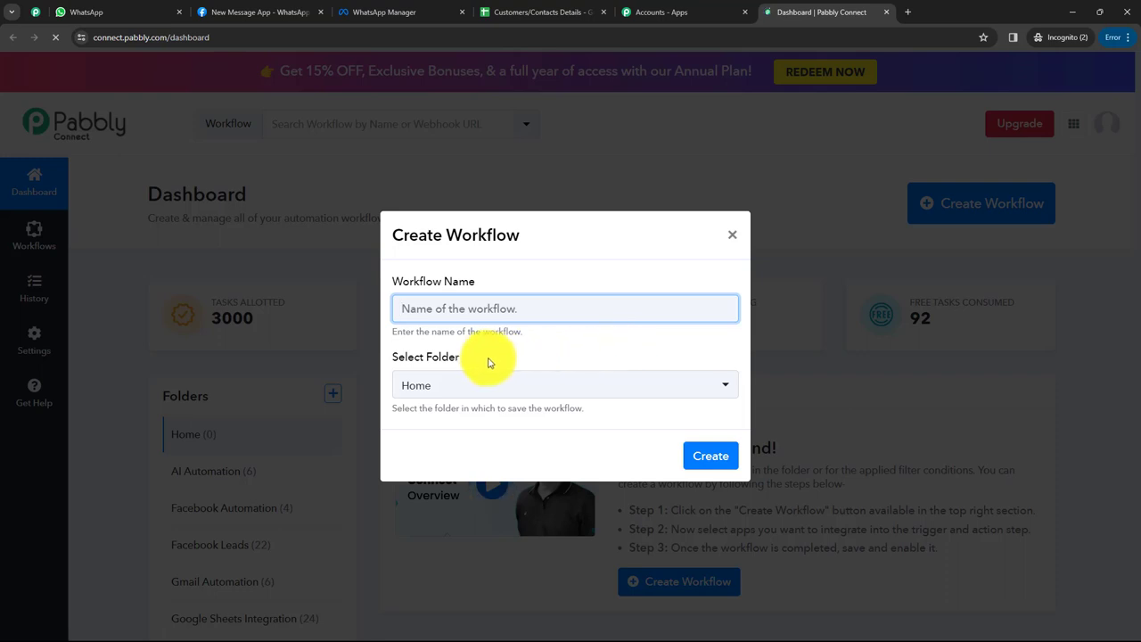
left_click_drag(401, 341, 523, 349)
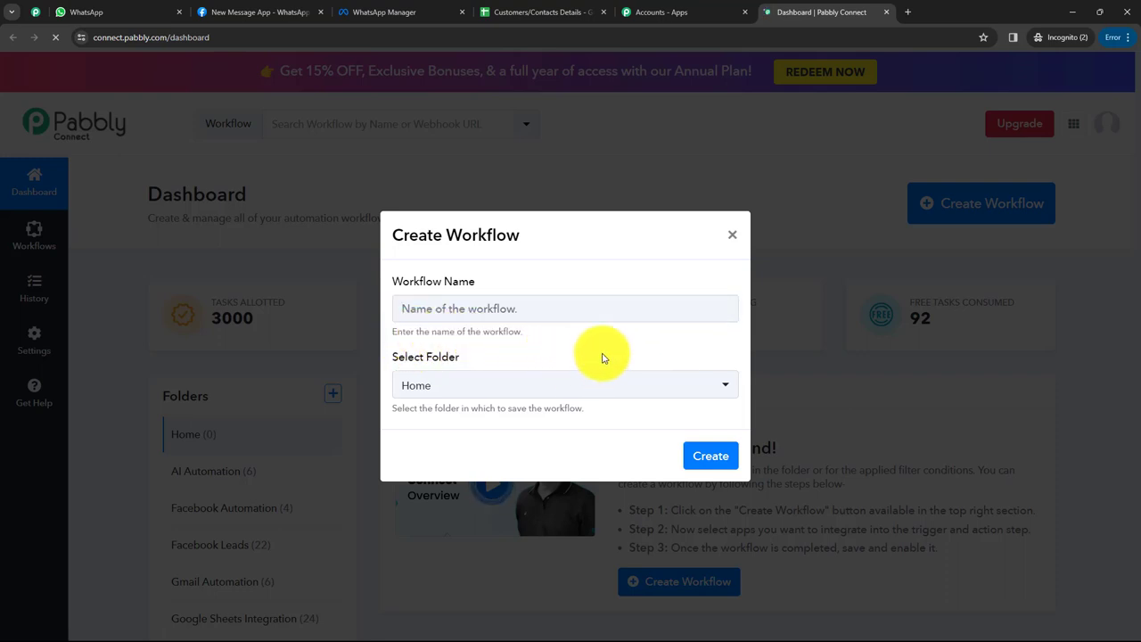
left_click(576, 395)
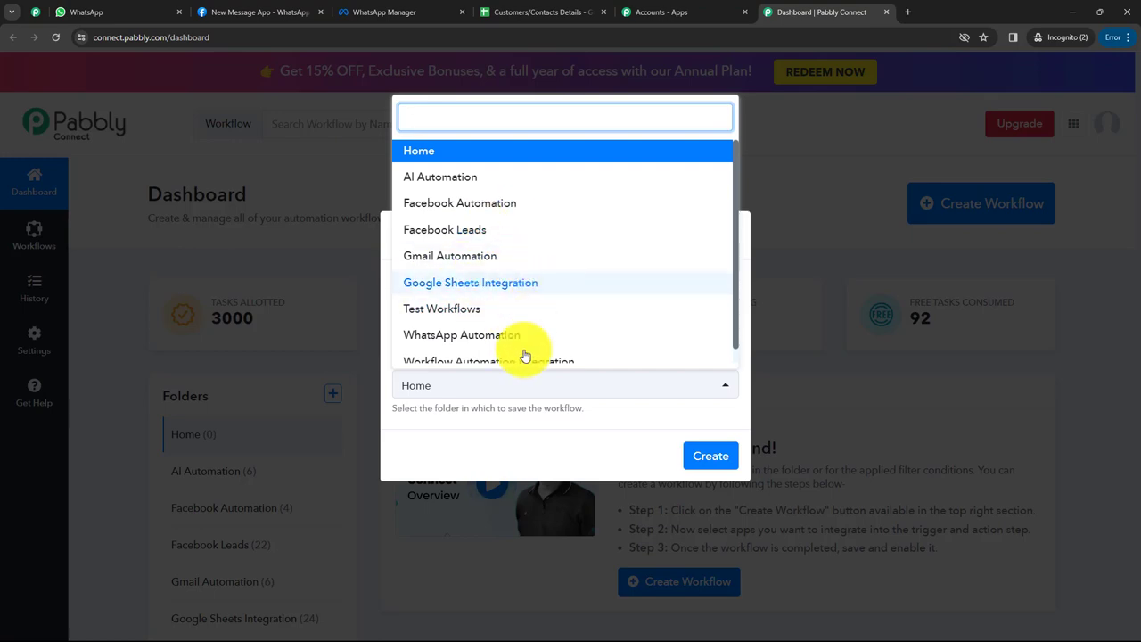
left_click(535, 453)
left_click(733, 239)
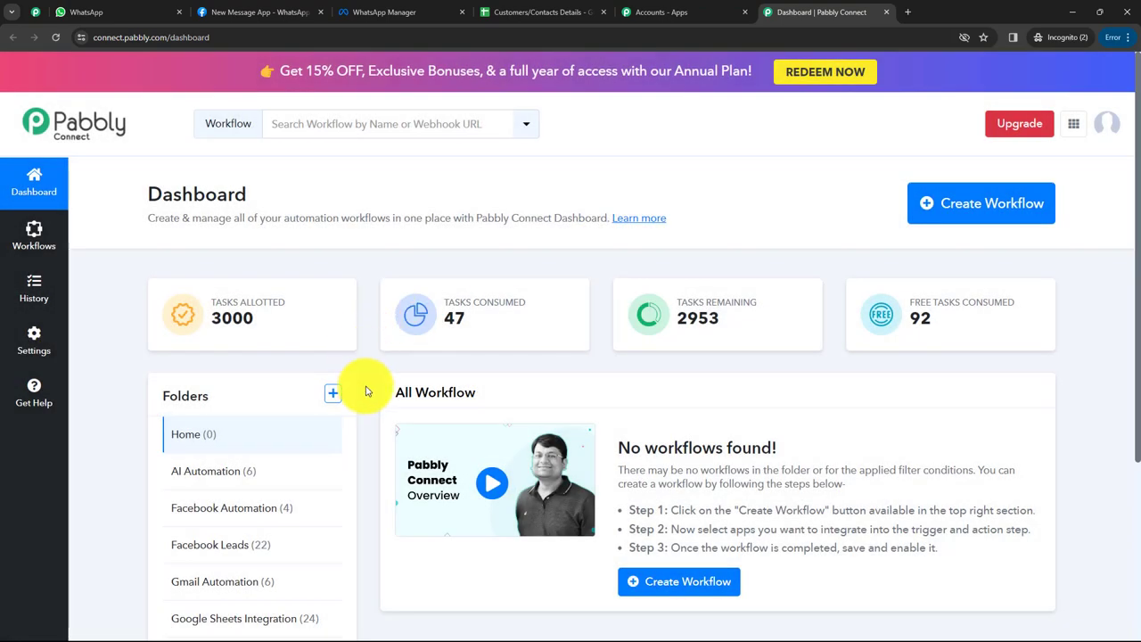
left_click(335, 397)
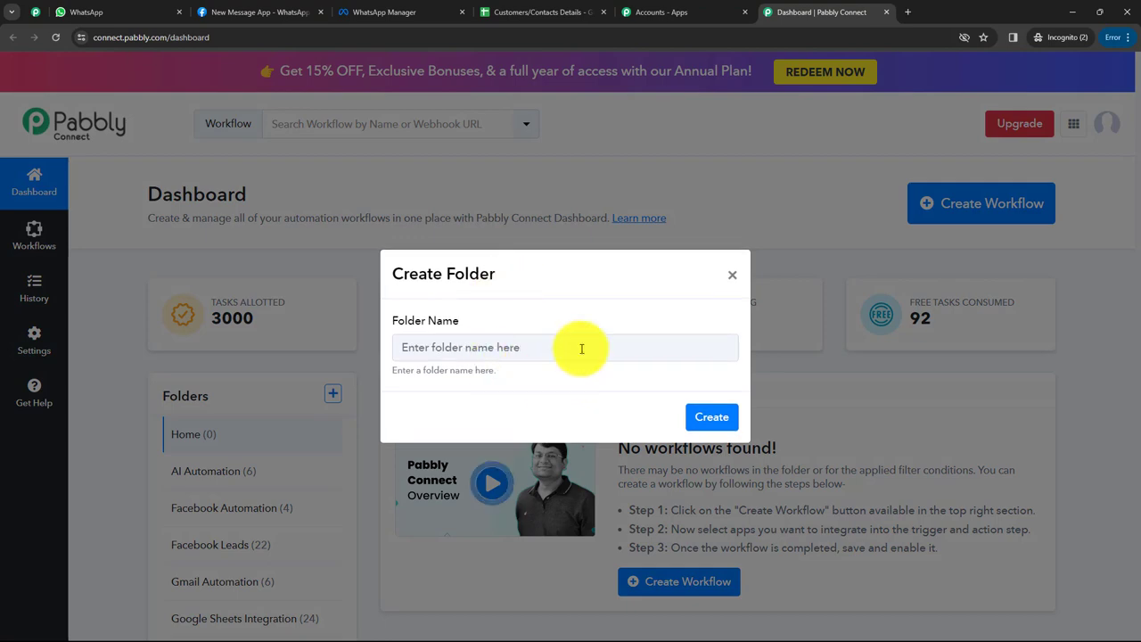
left_click(732, 282)
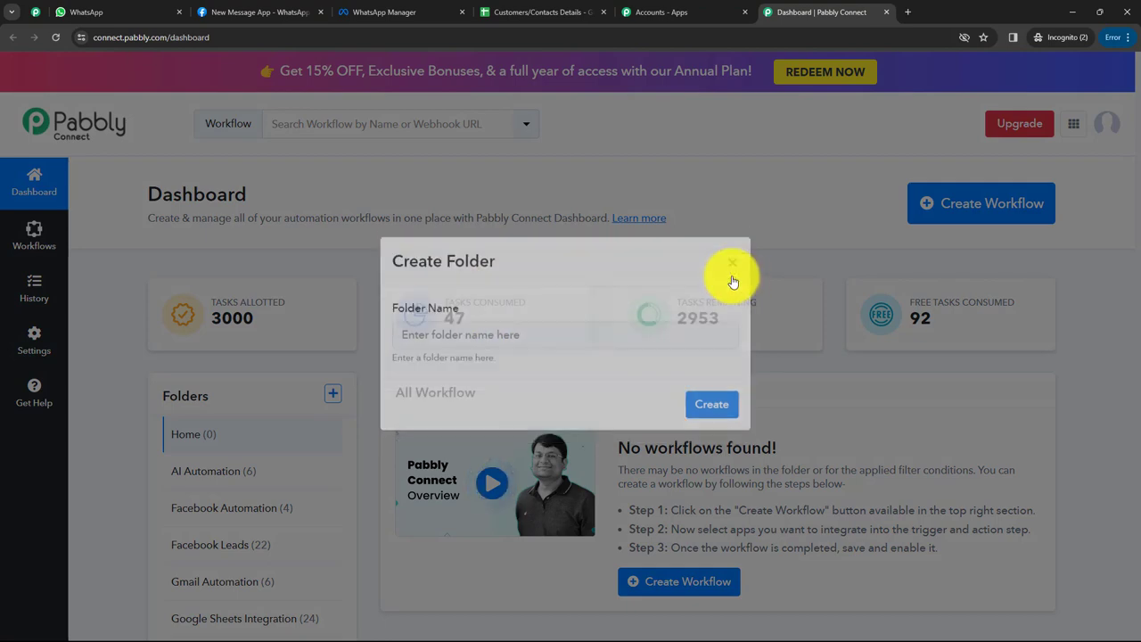
Create the workflow 'Send Automated Holi Wishes on WhatsApp' in the WhatsApp Automation folder.
left_click(970, 205)
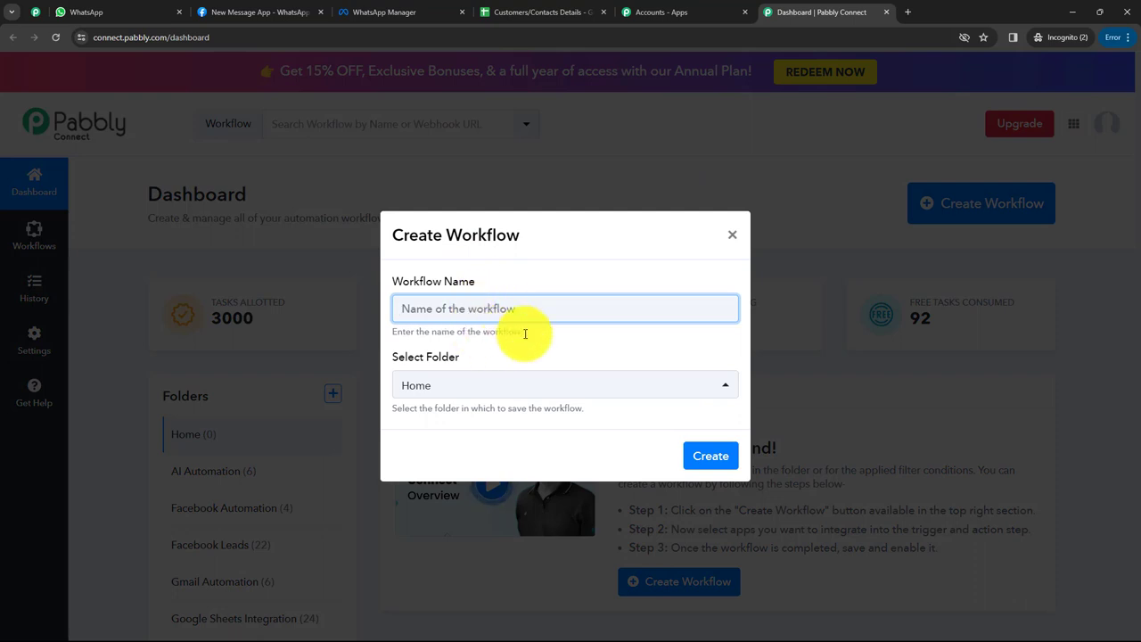
type("Send Automated Holi Wishes on WhatsApp")
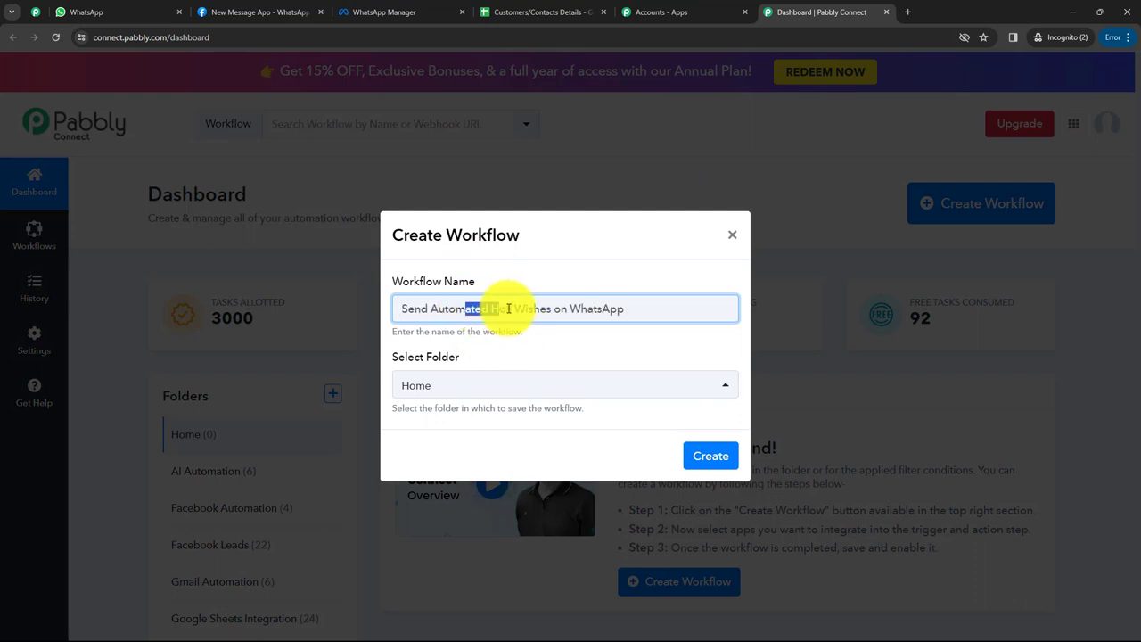
left_click(609, 335)
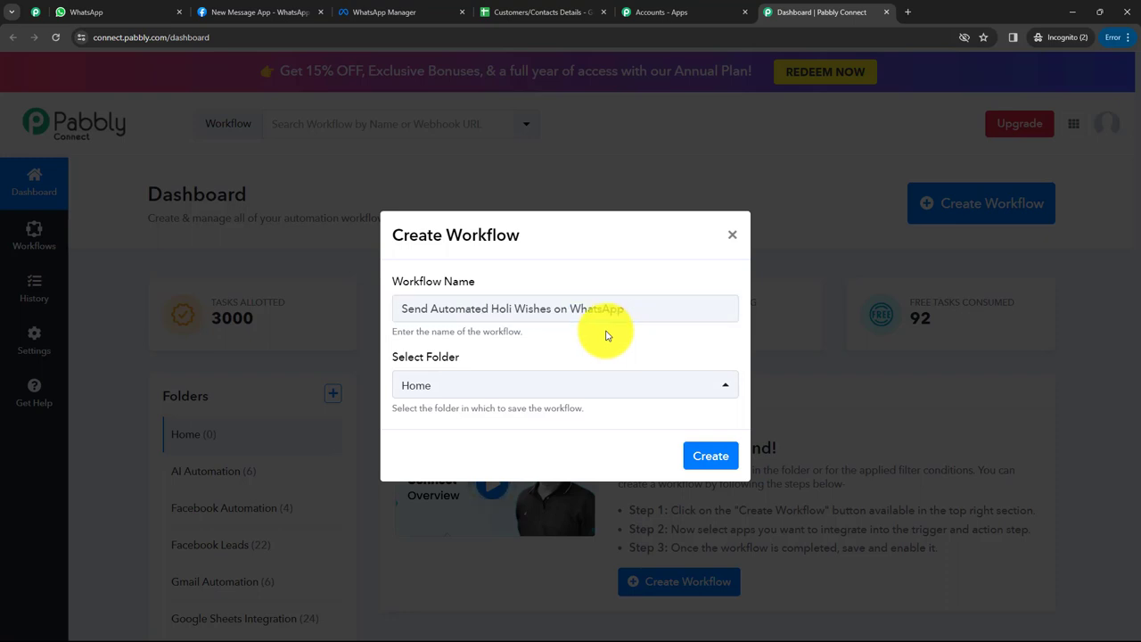
left_click(514, 395)
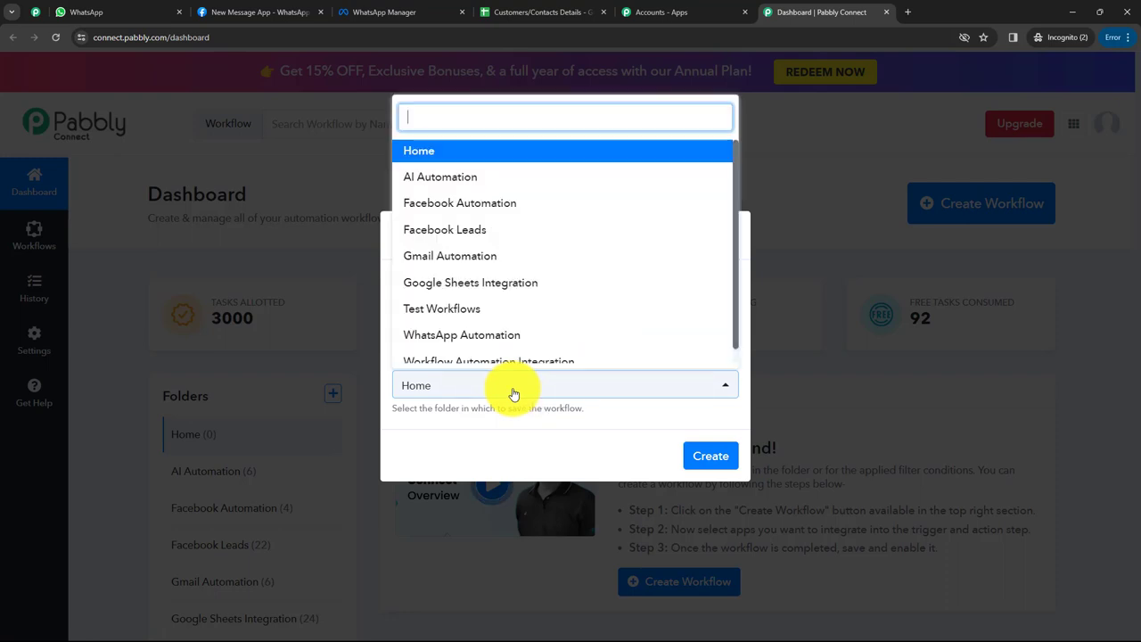
left_click(471, 338)
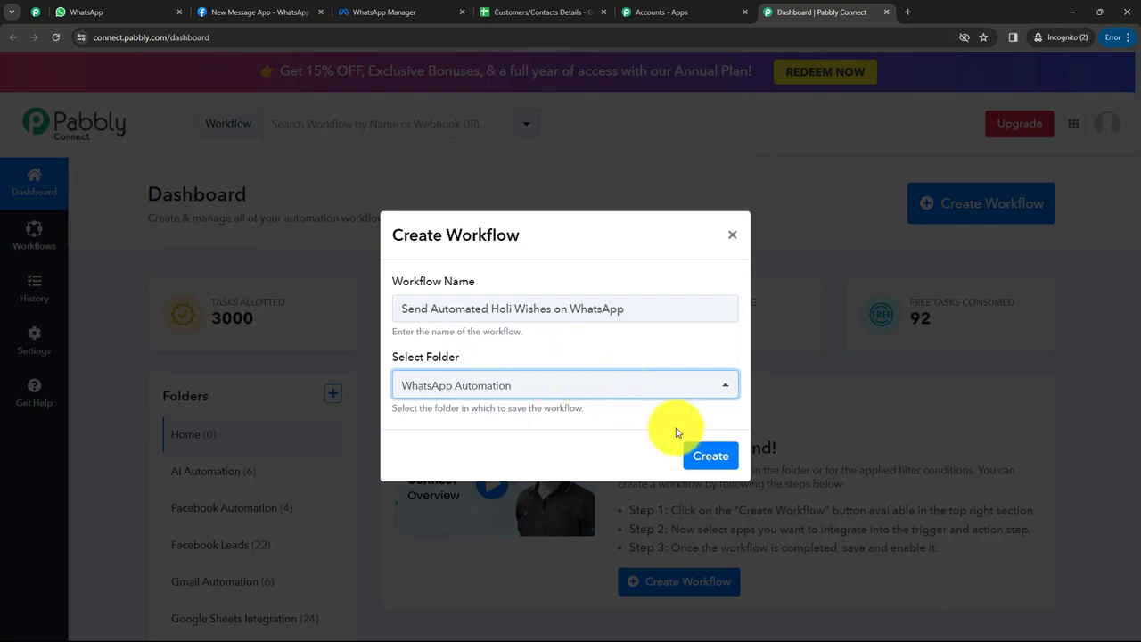
left_click(706, 459)
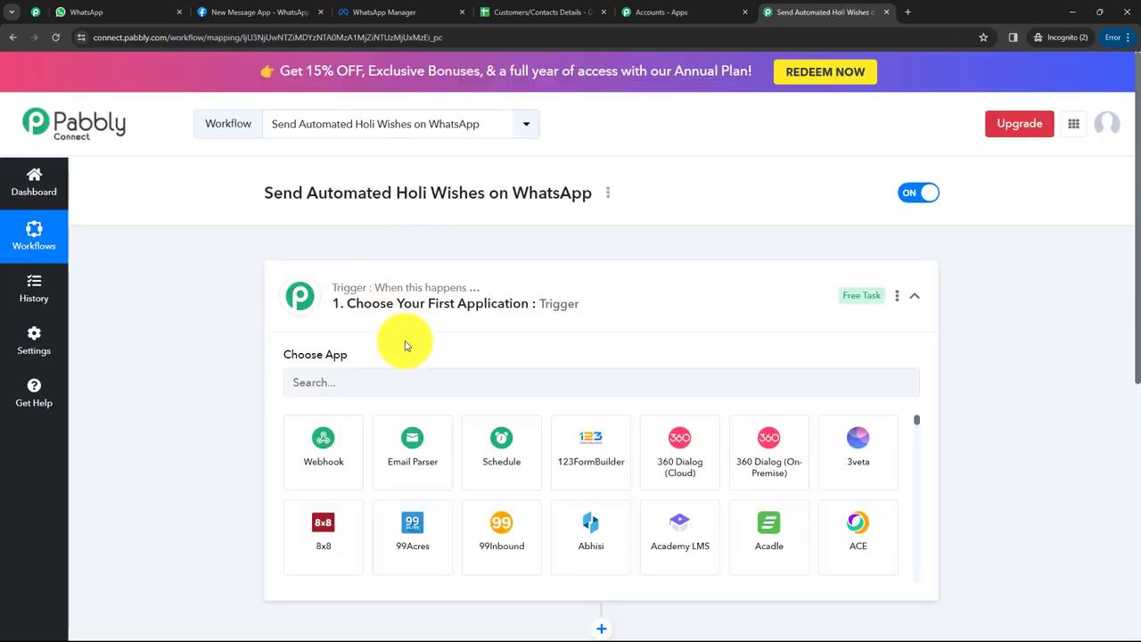
left_click(614, 296)
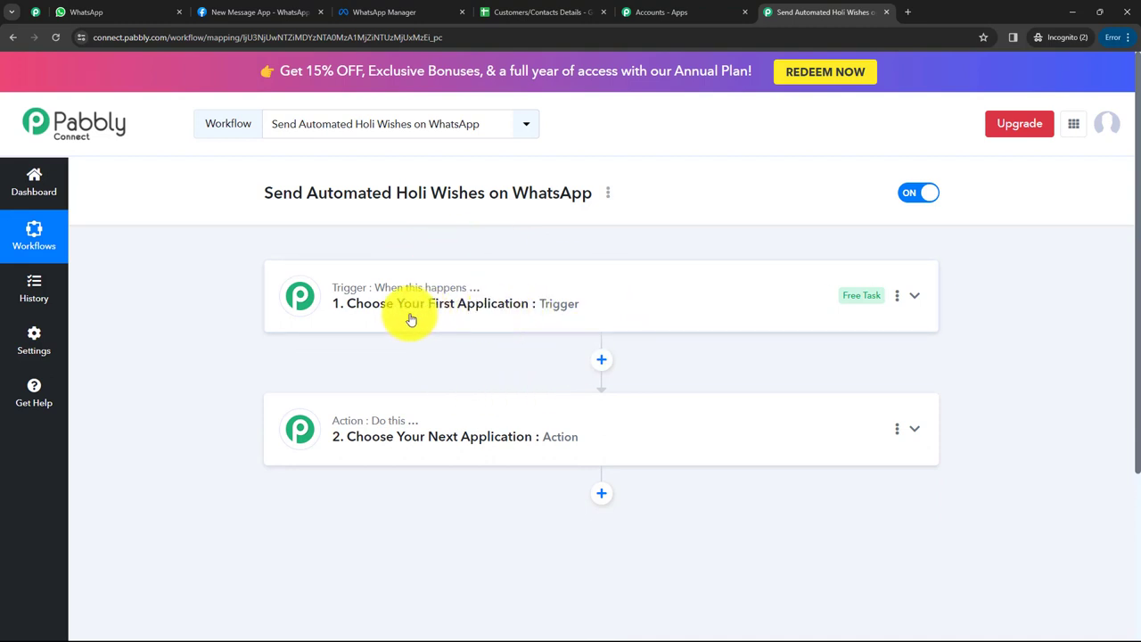
mouse_move(379, 426)
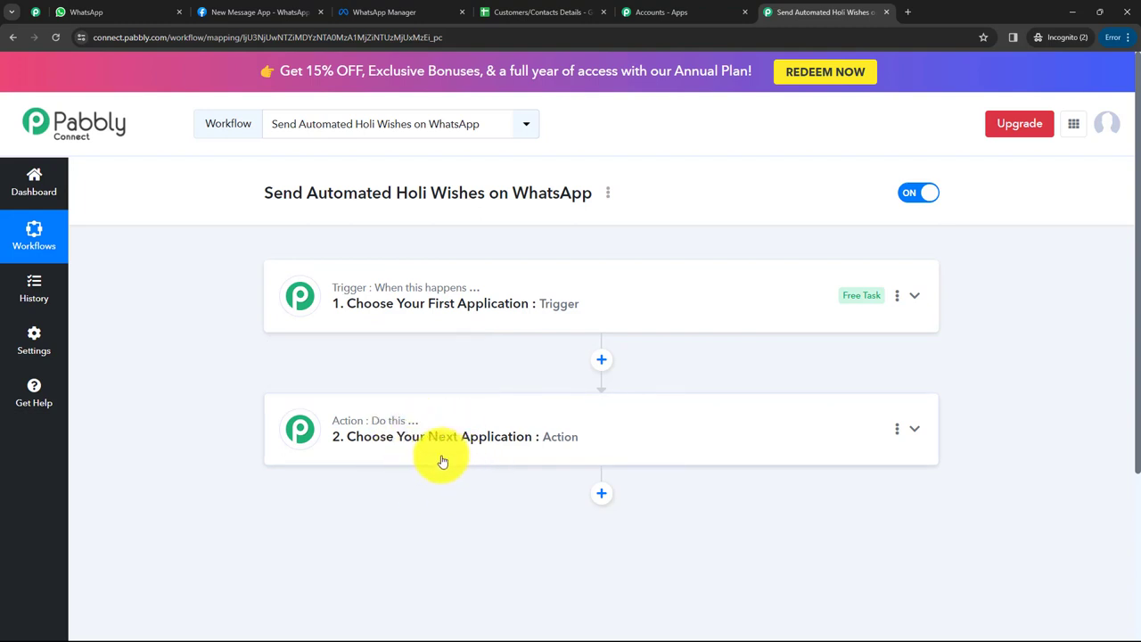
left_click(410, 326)
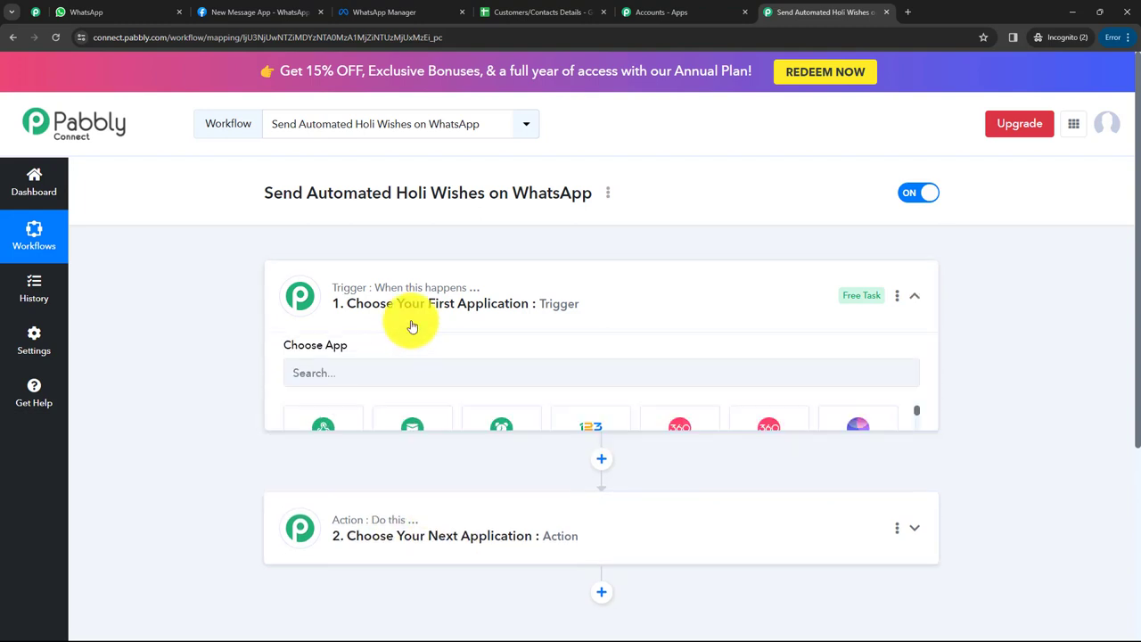
left_click(412, 326)
left_click(410, 456)
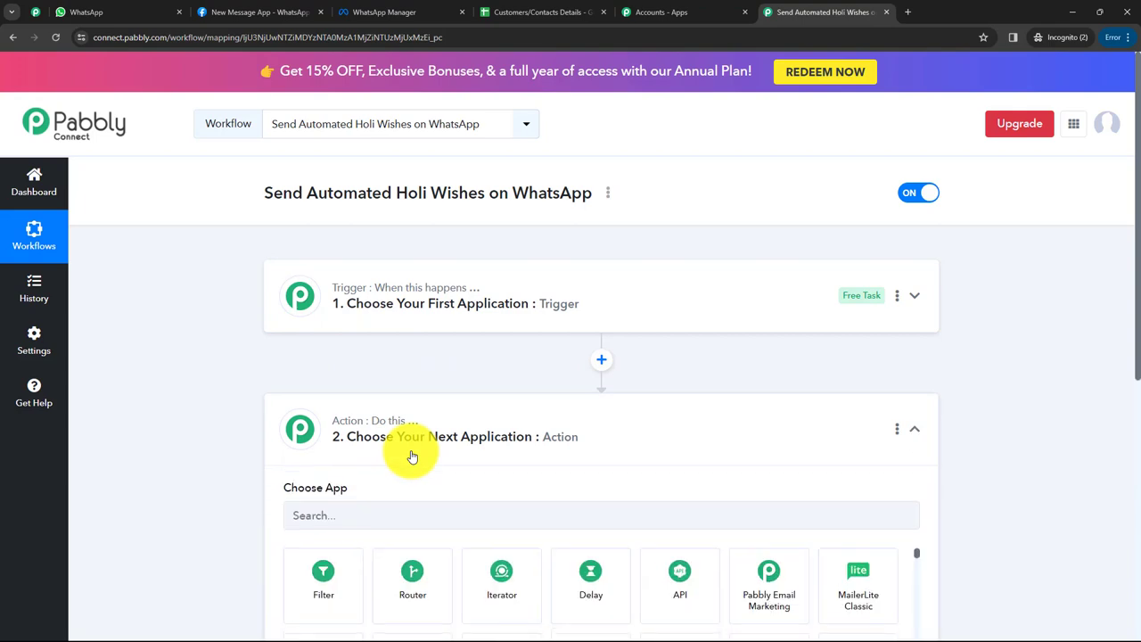
left_click(413, 254)
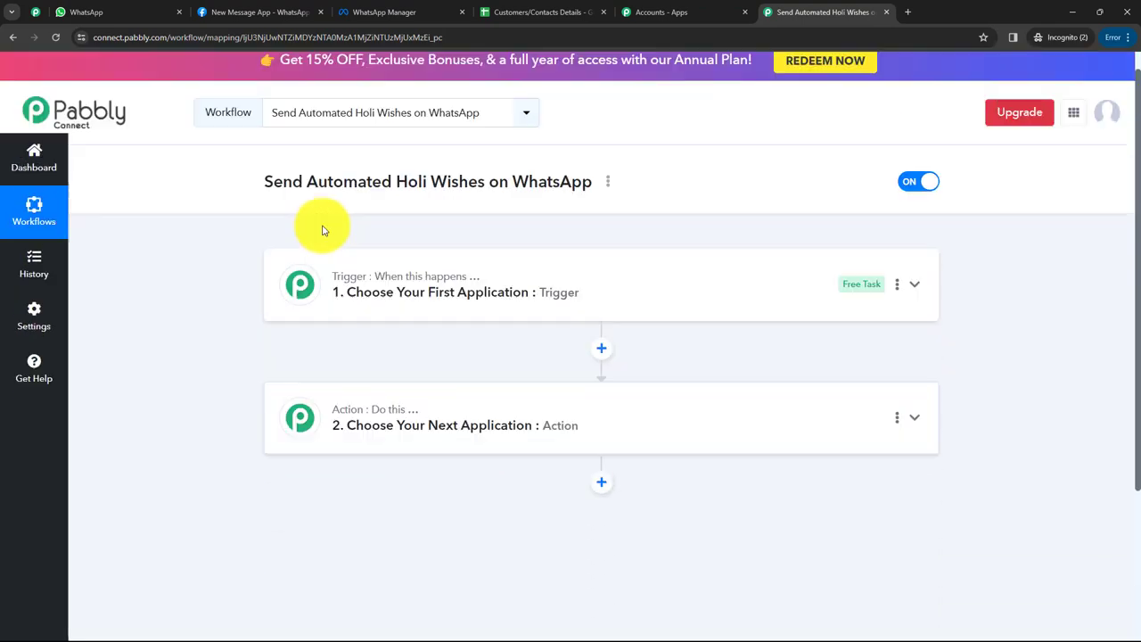
left_click(401, 319)
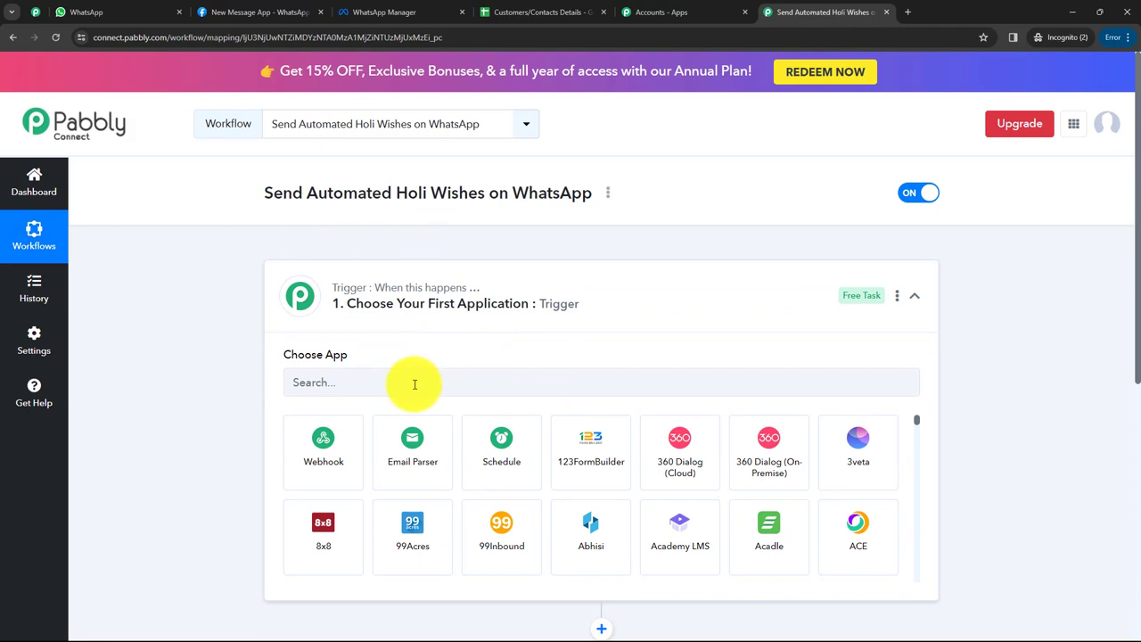
Choose Schedule as the trigger app and set it to run Once.
left_click(500, 447)
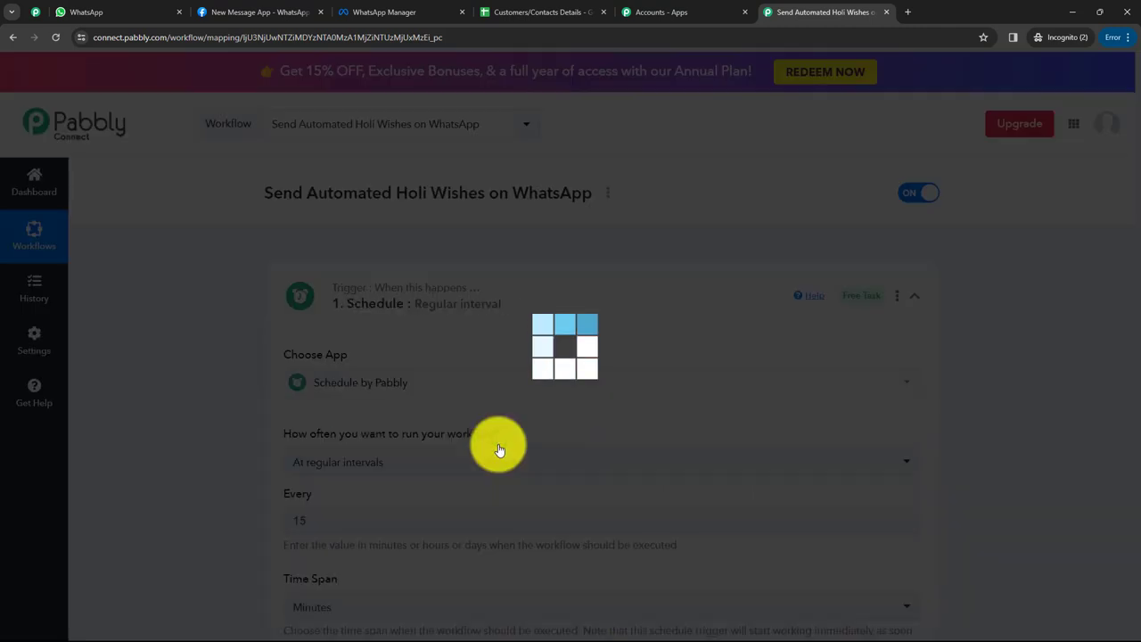
scroll(479, 399, "down", 2)
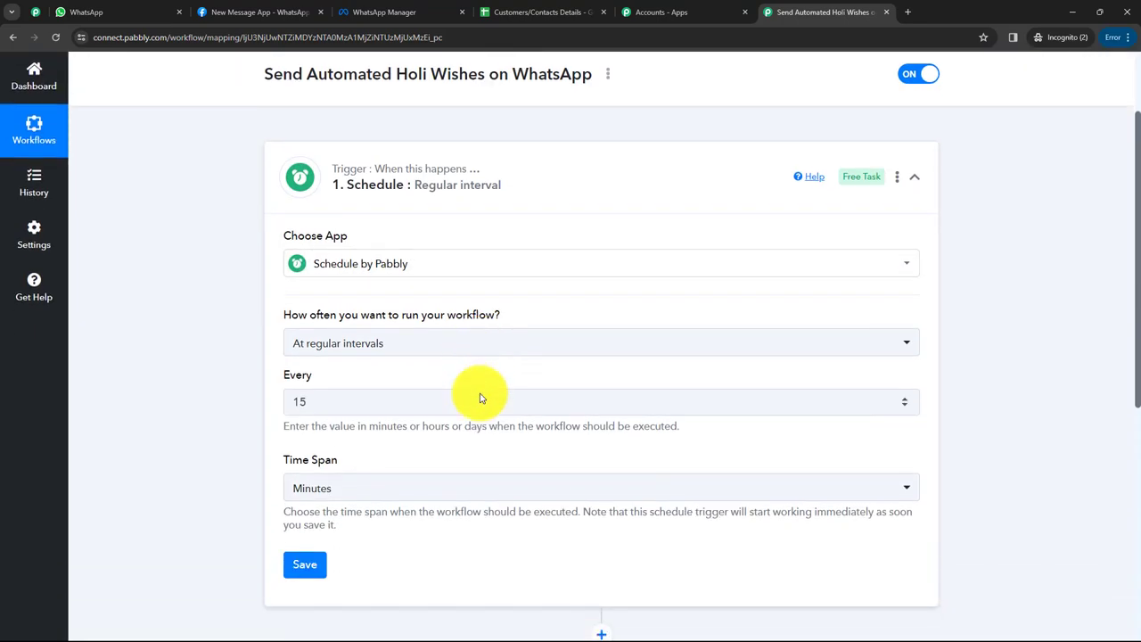
left_click(367, 350)
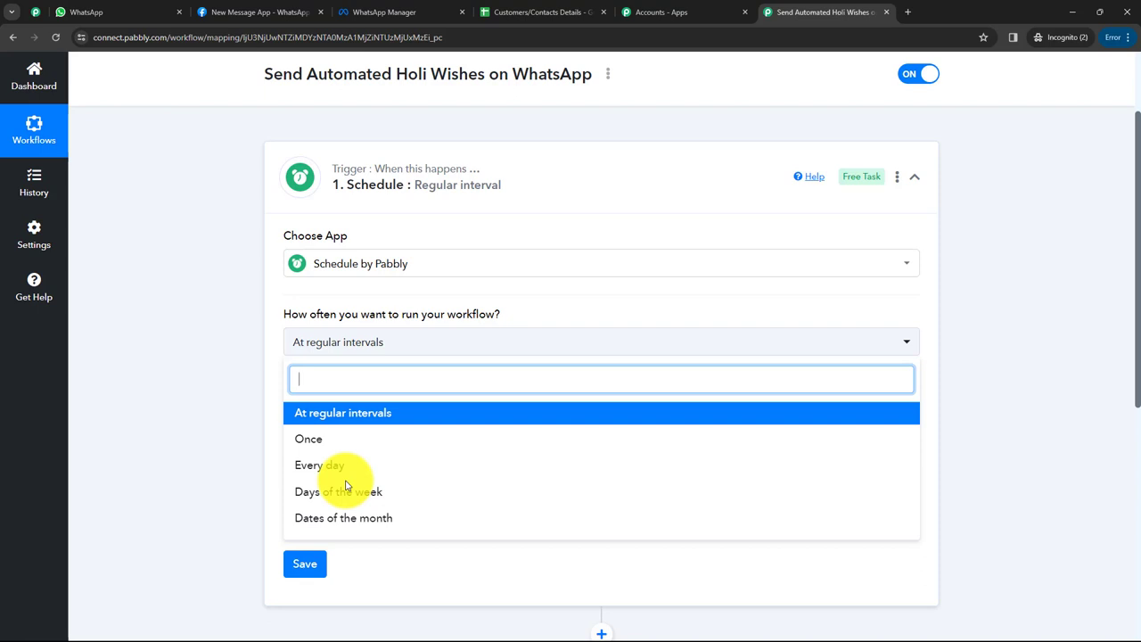
left_click(317, 442)
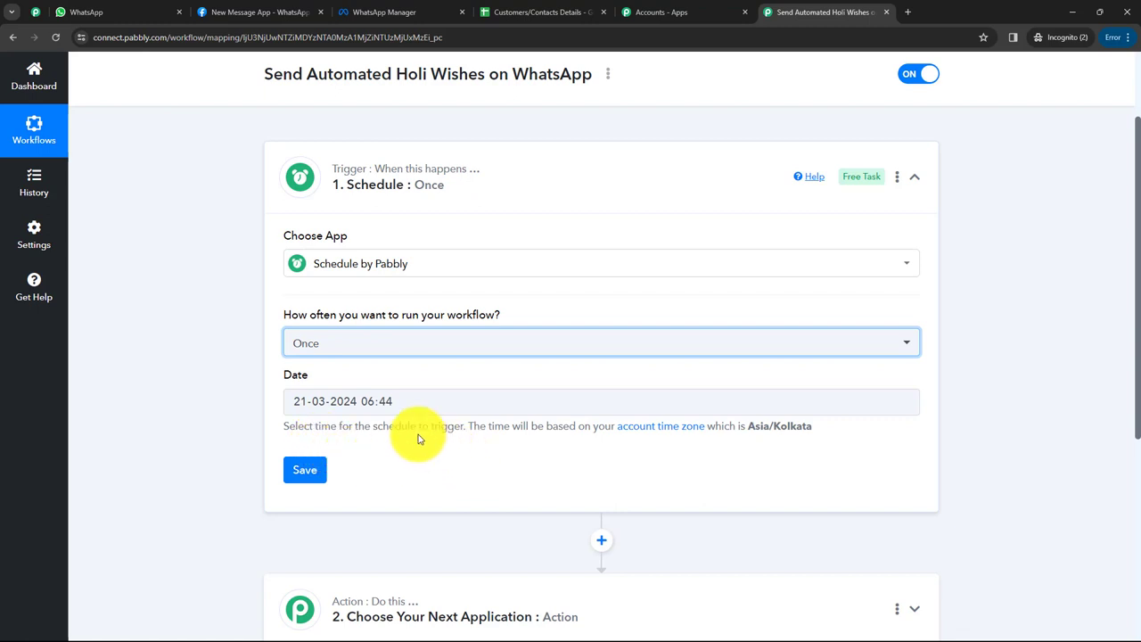
Set the run date to 25 March 2024 at 10:00 and save the trigger.
left_click(355, 413)
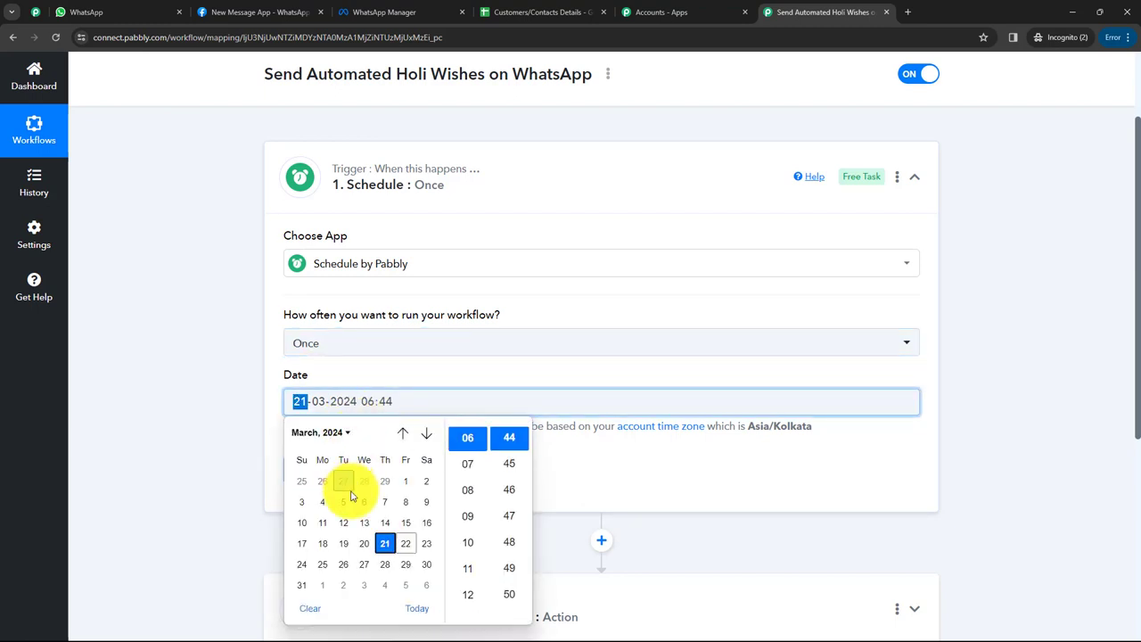
left_click(322, 564)
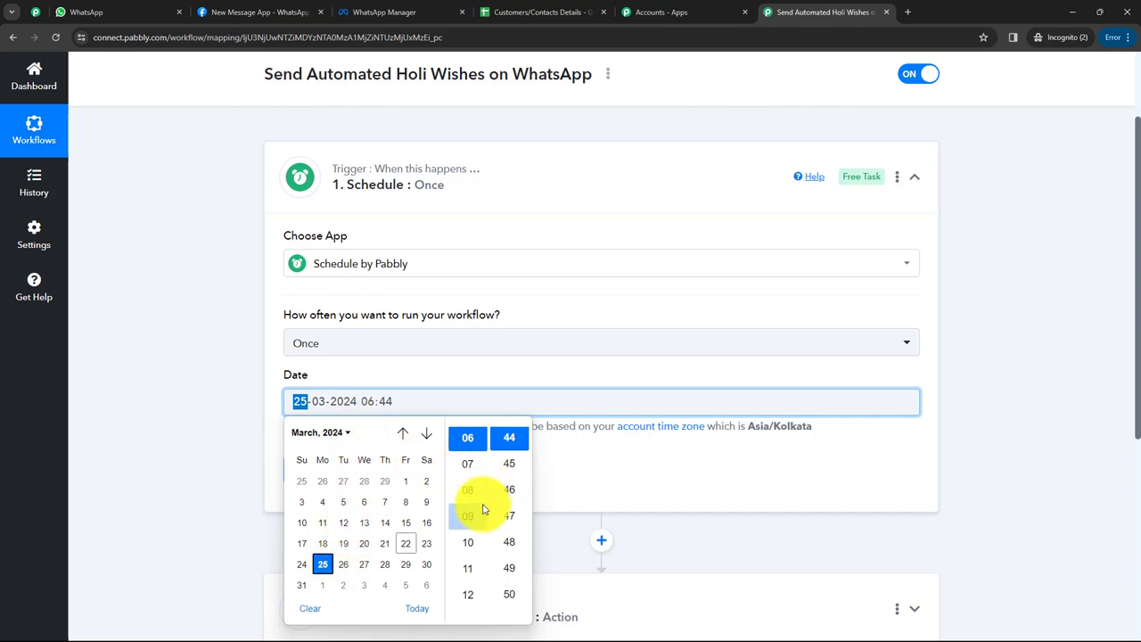
left_click(468, 543)
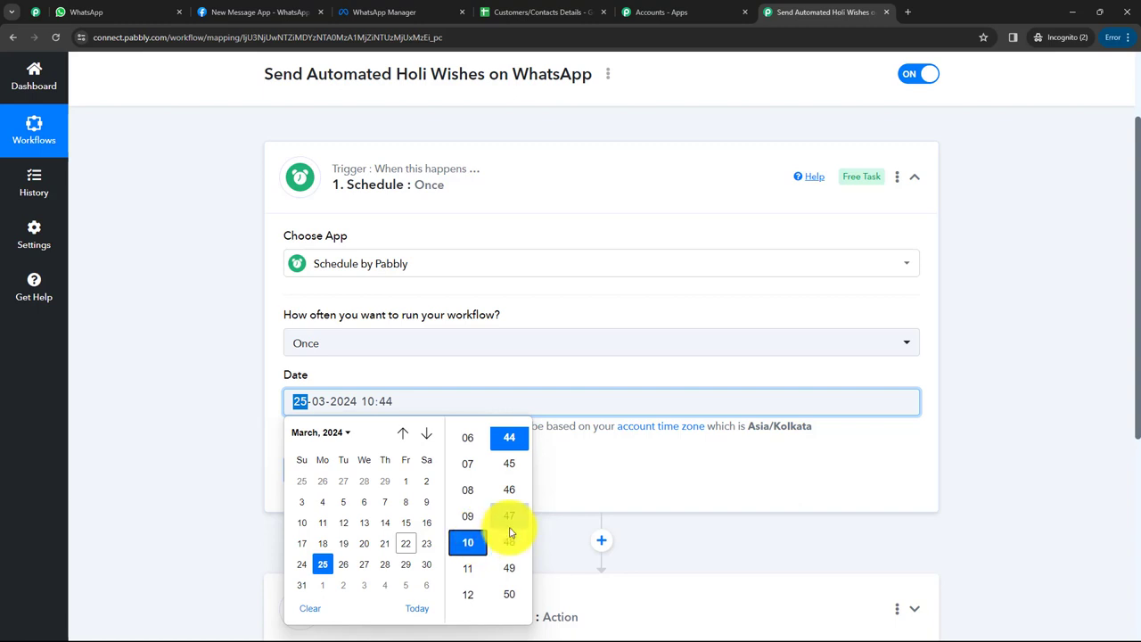
scroll(509, 529, "up", 1)
scroll(509, 530, "up", 3)
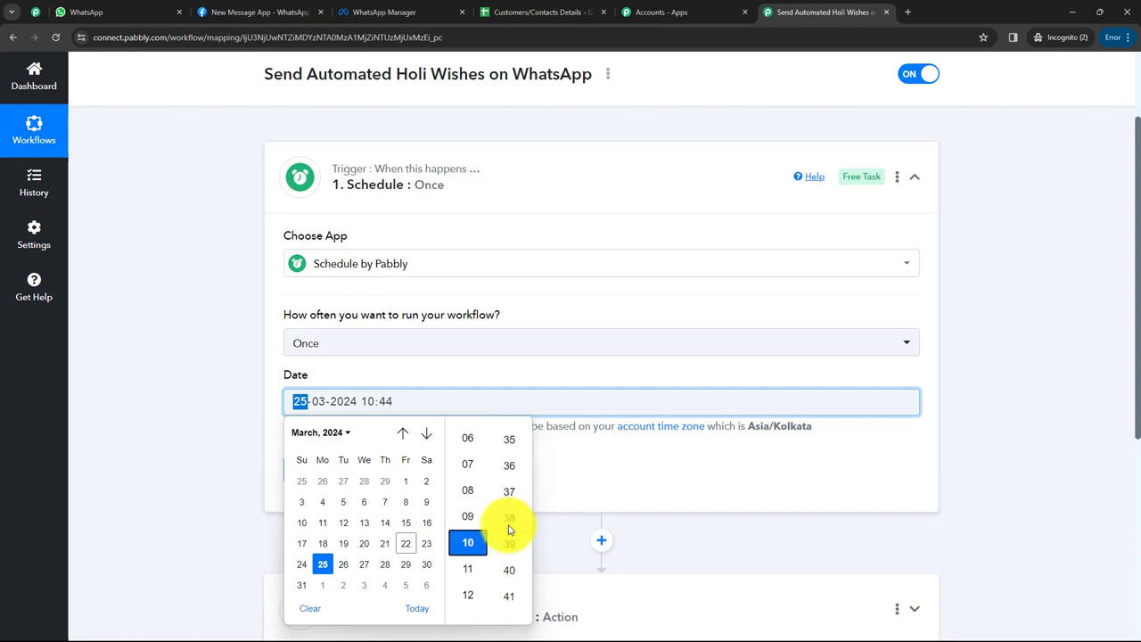
scroll(510, 529, "up", 3)
scroll(509, 530, "up", 3)
scroll(509, 530, "up", 3)
scroll(509, 530, "up", 2)
scroll(509, 530, "up", 1)
scroll(510, 441, "up", 1)
left_click(509, 437)
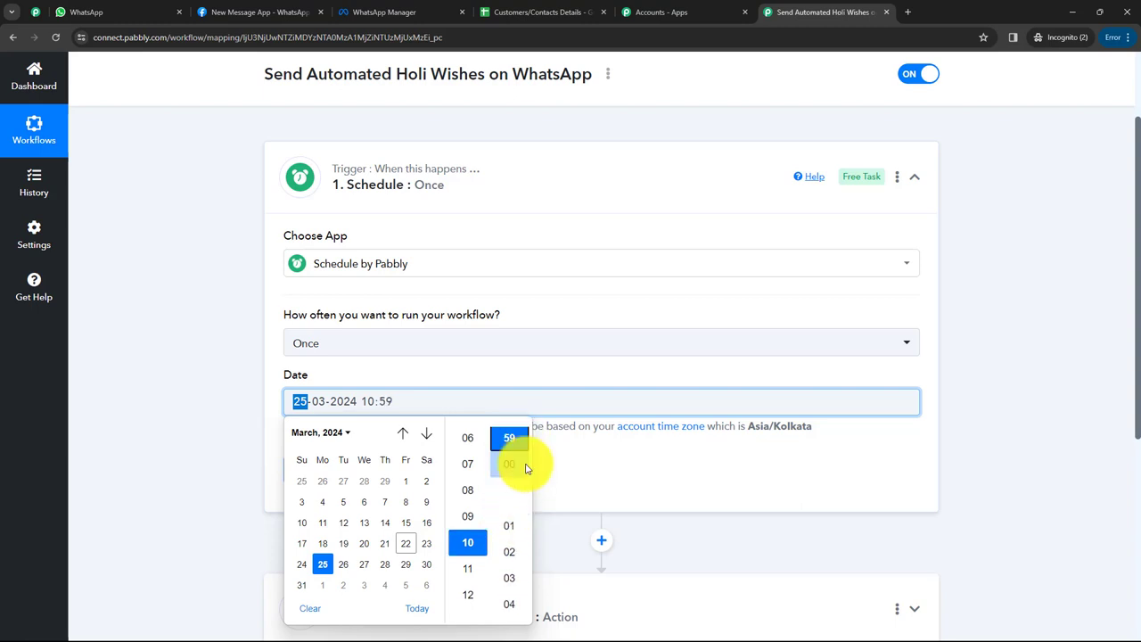
left_click(517, 467)
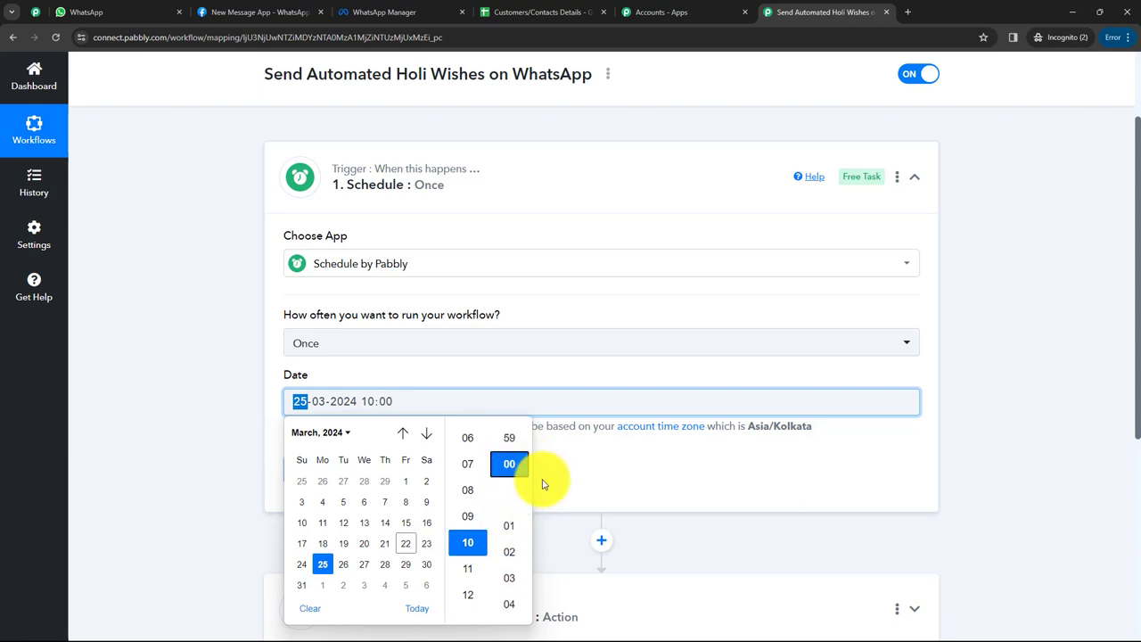
left_click(549, 483)
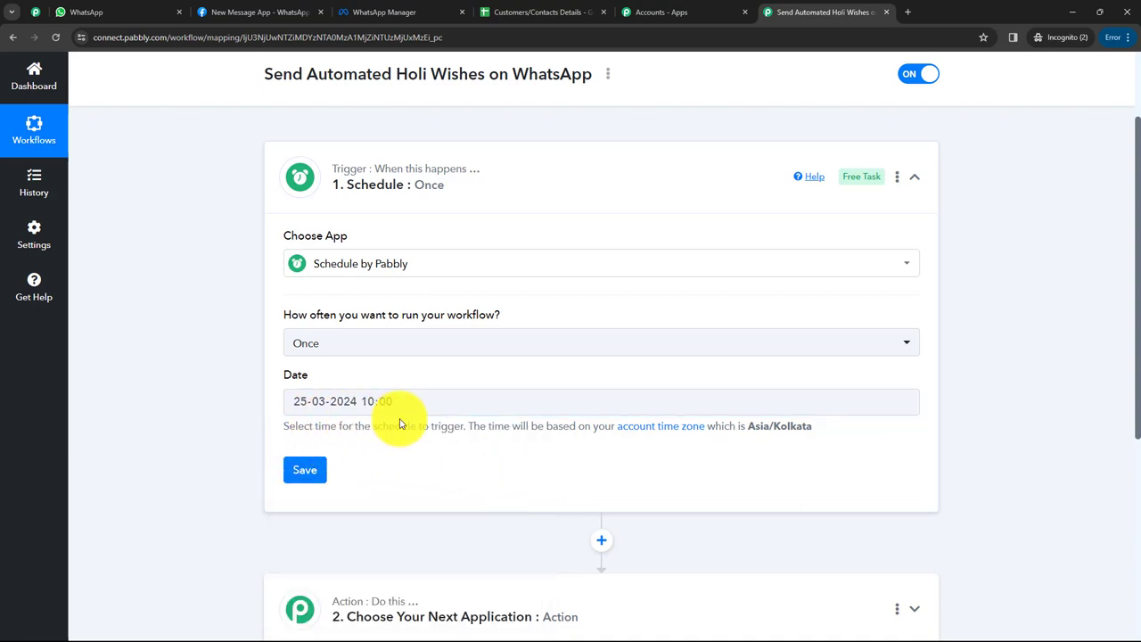
left_click(309, 478)
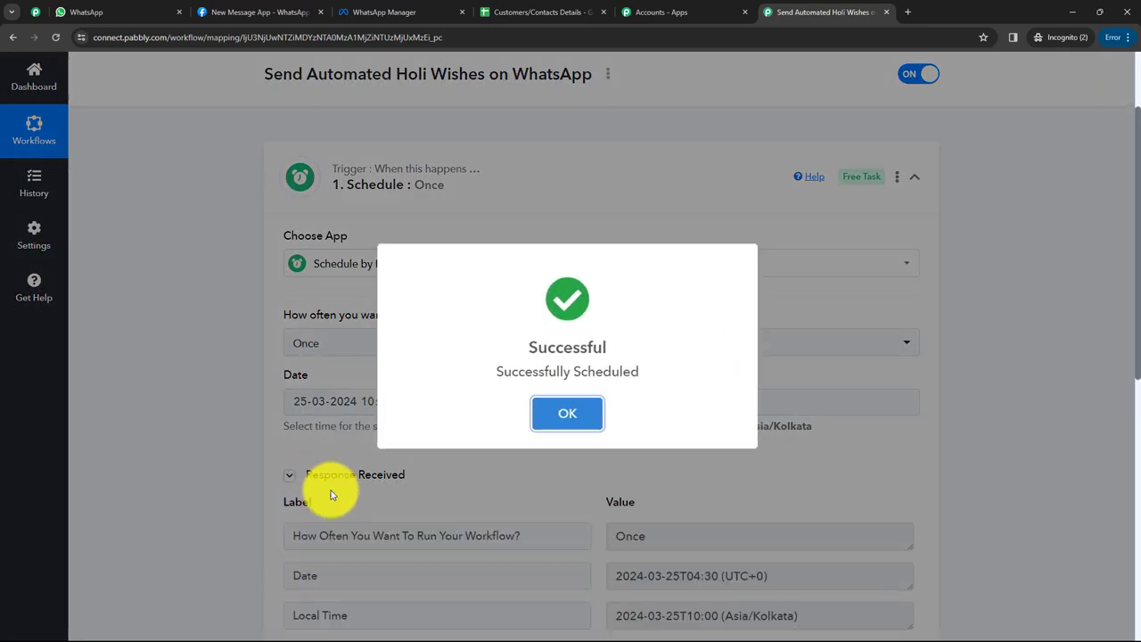
Dismiss the success dialog, review the 04:30 UTC response, and collapse the Schedule trigger.
left_click(566, 410)
scroll(589, 383, "down", 2)
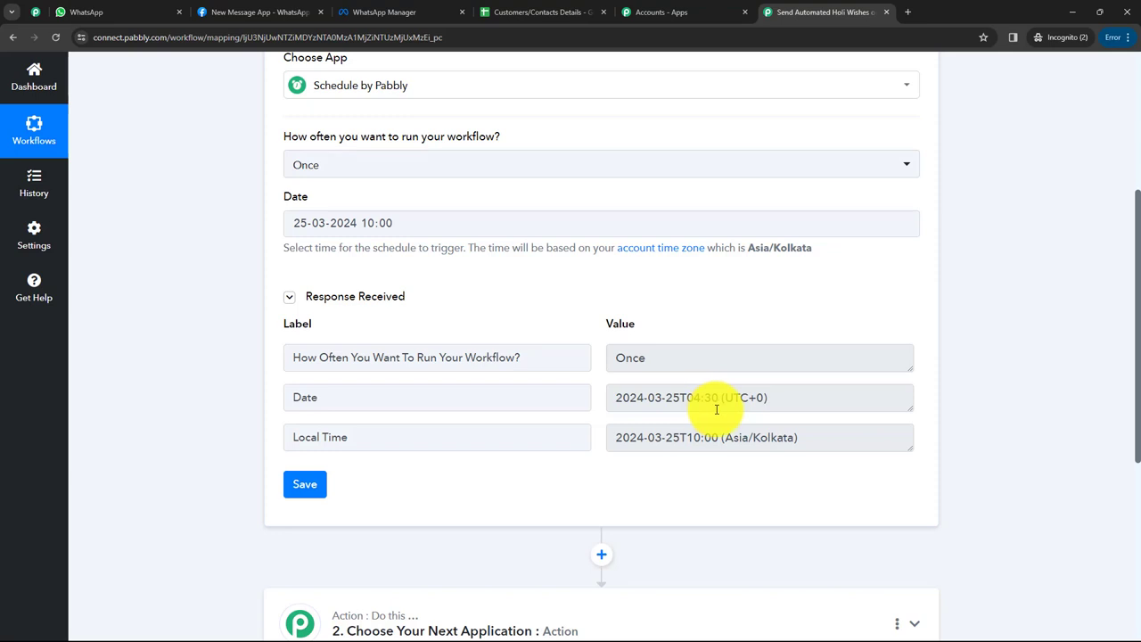
scroll(534, 279, "up", 2)
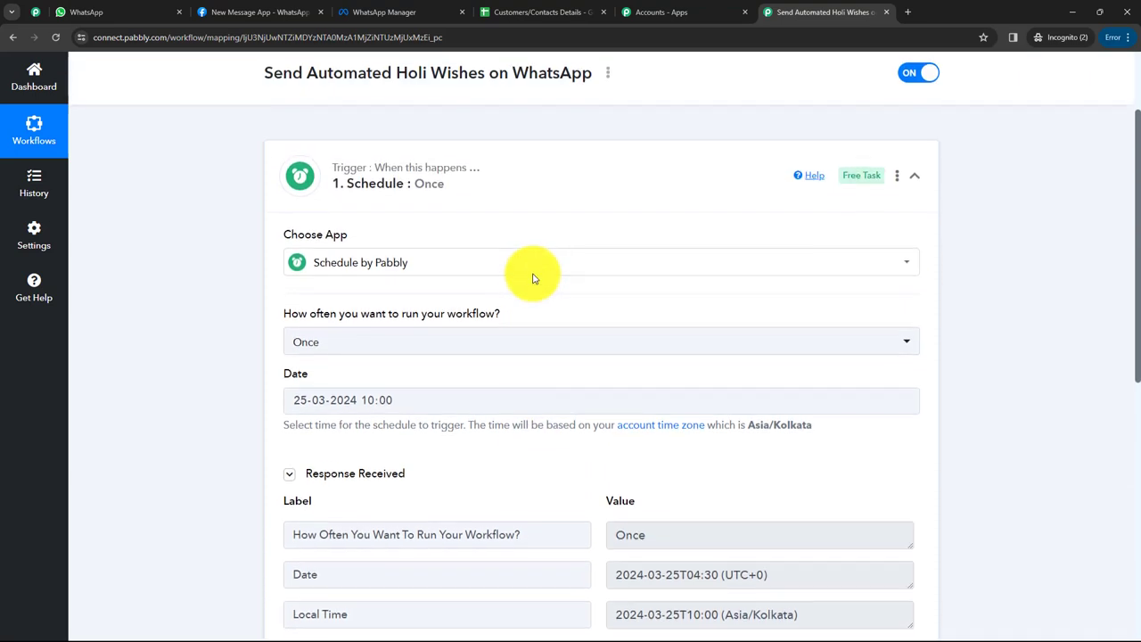
left_click(589, 178)
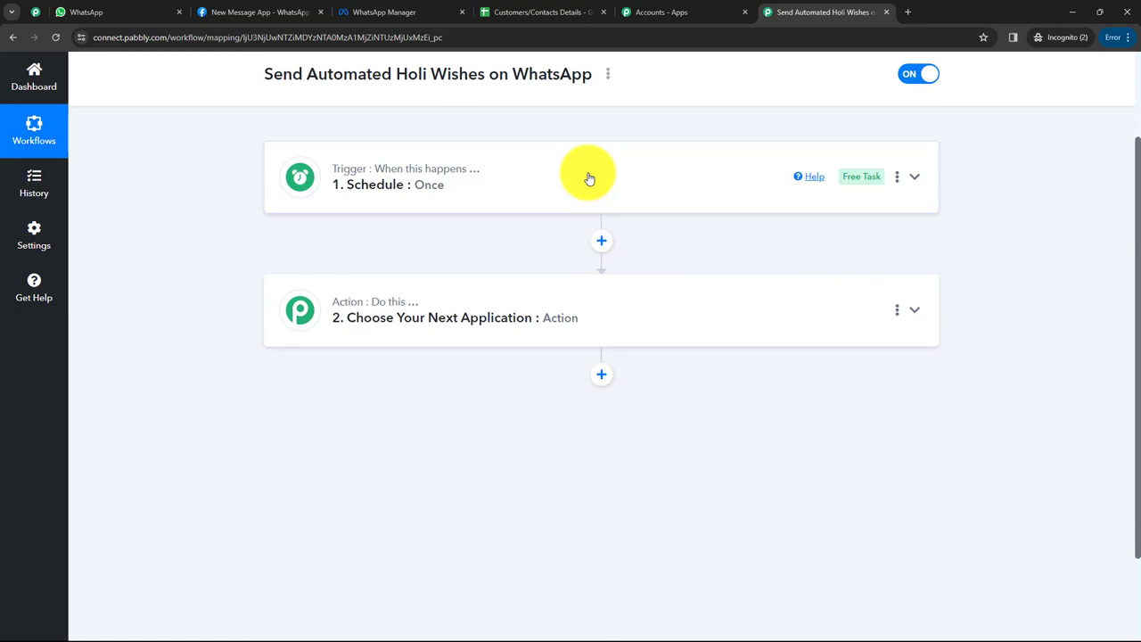
Set step 2's app to Google Sheets with the Get Row(s) action event.
left_click(455, 329)
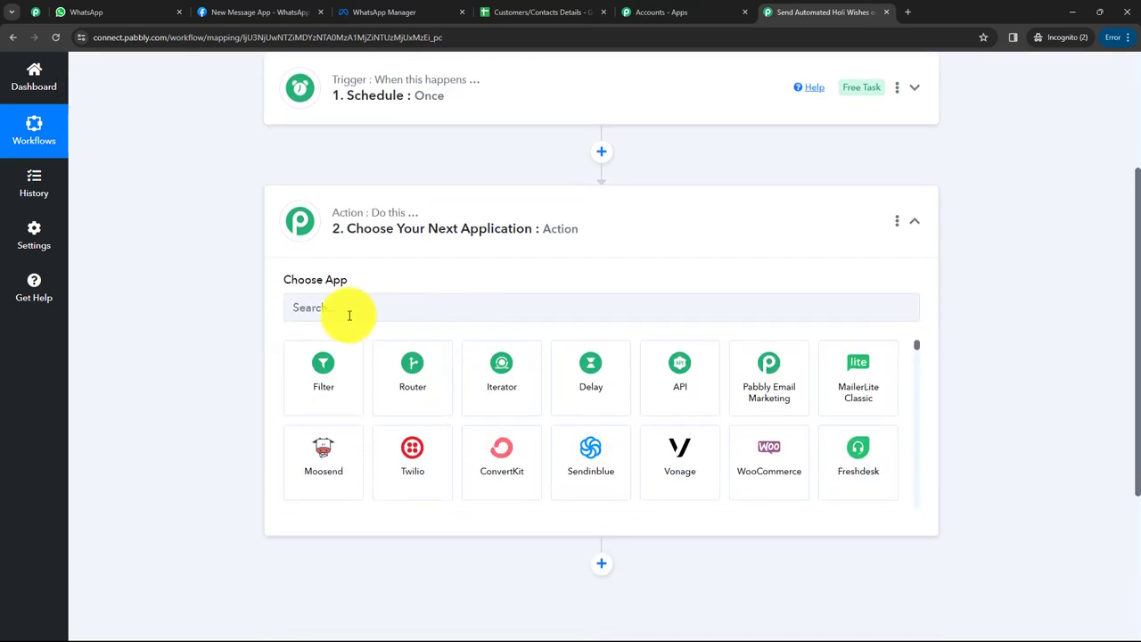
left_click(526, 12)
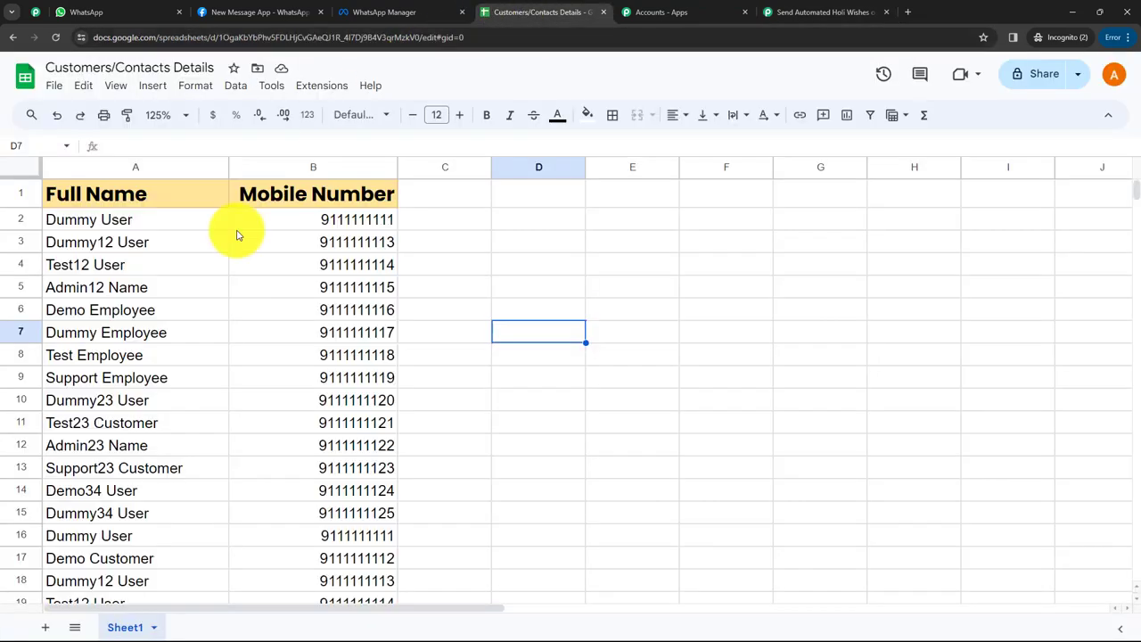
left_click(811, 13)
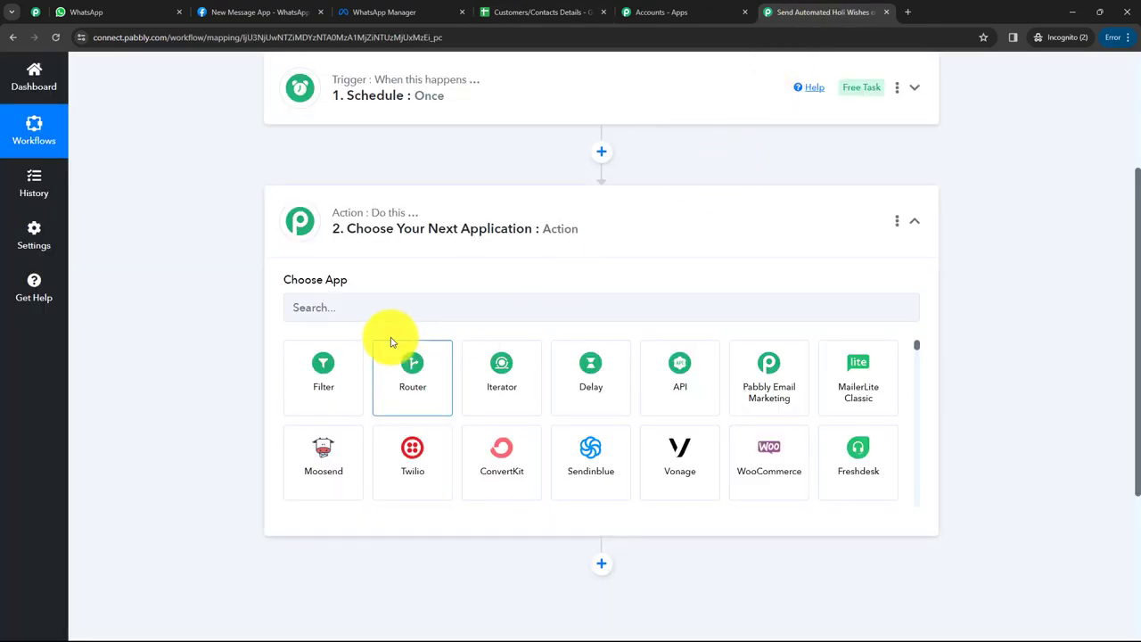
left_click(329, 308)
type("G")
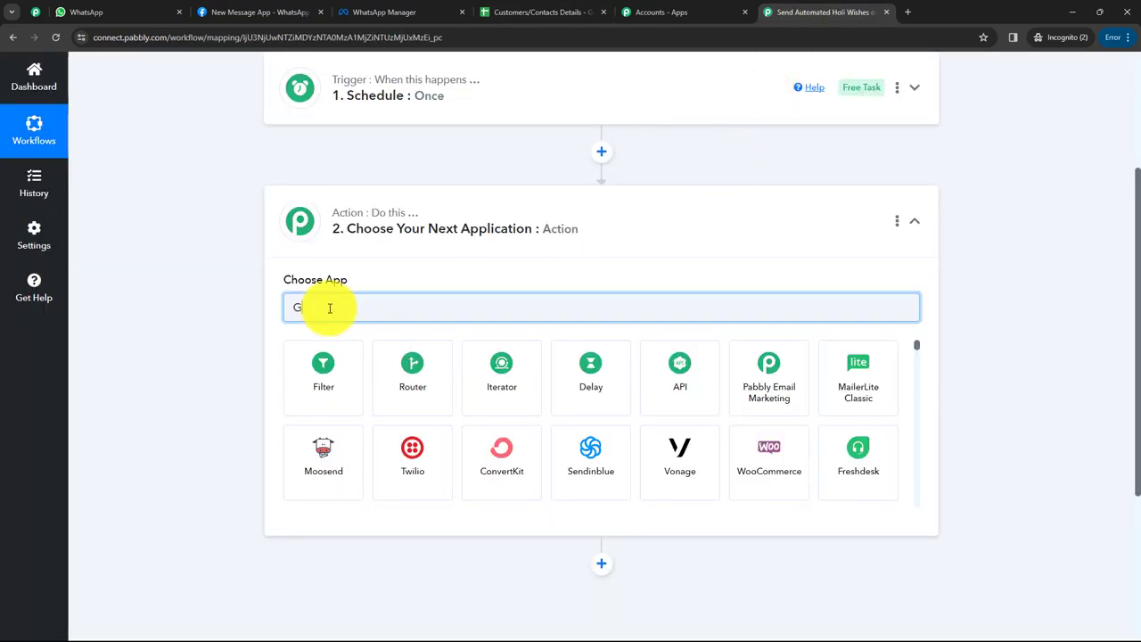
type("oogle")
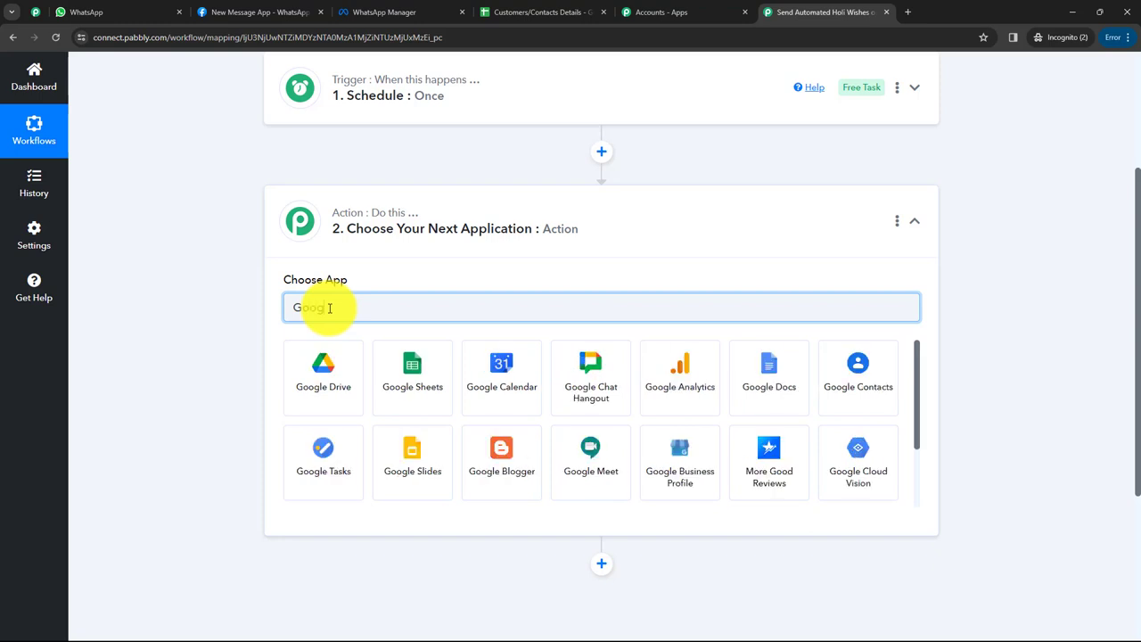
type(" S")
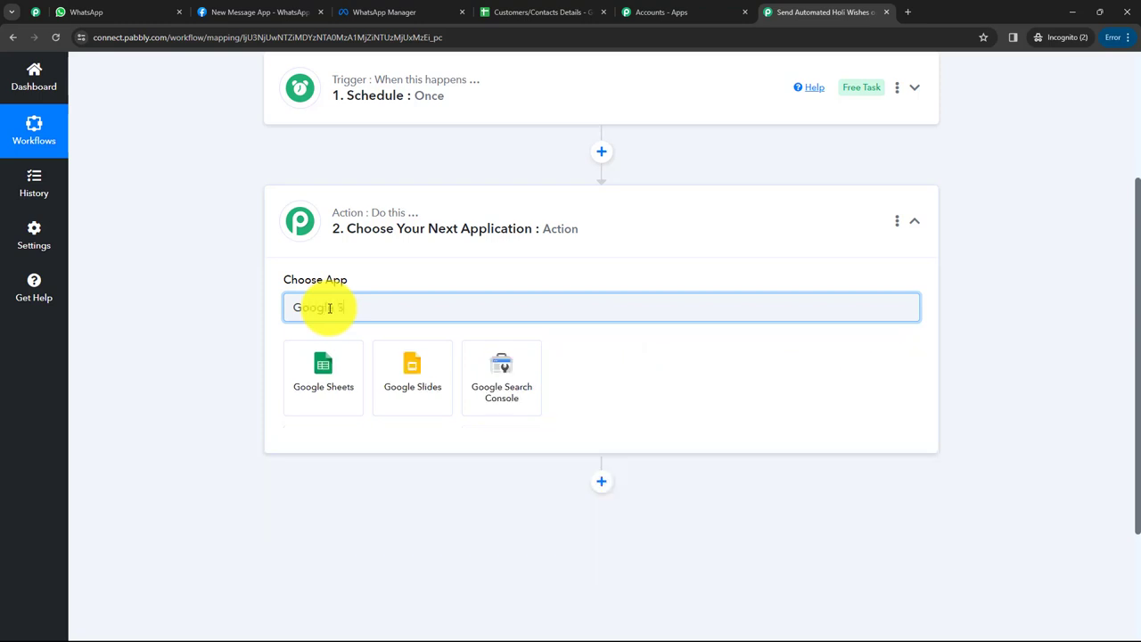
type("heets")
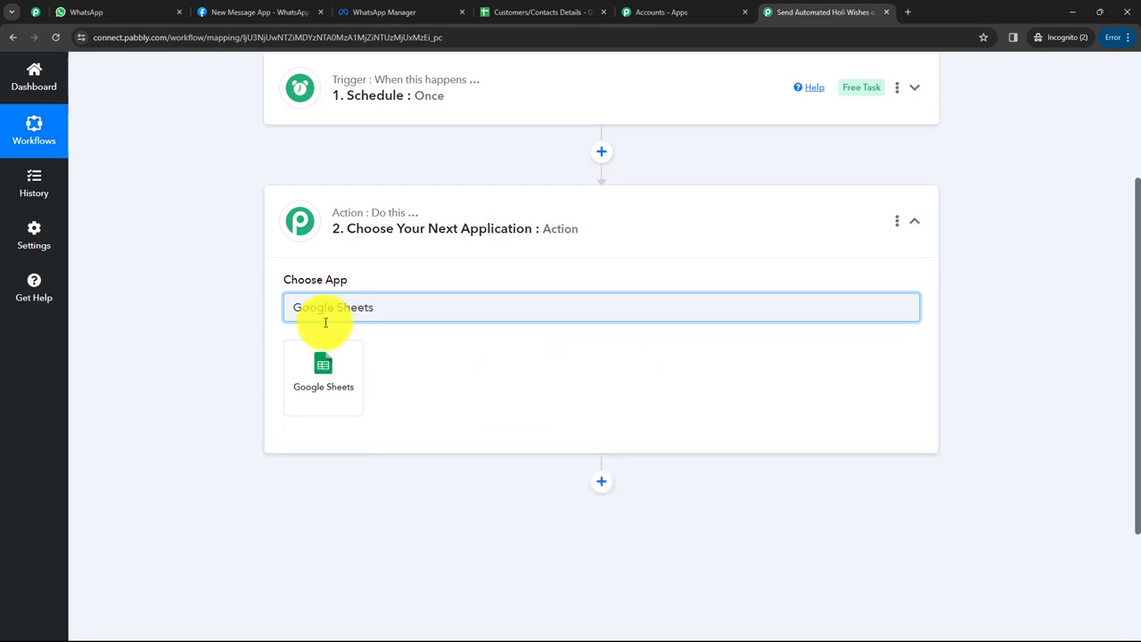
left_click(317, 385)
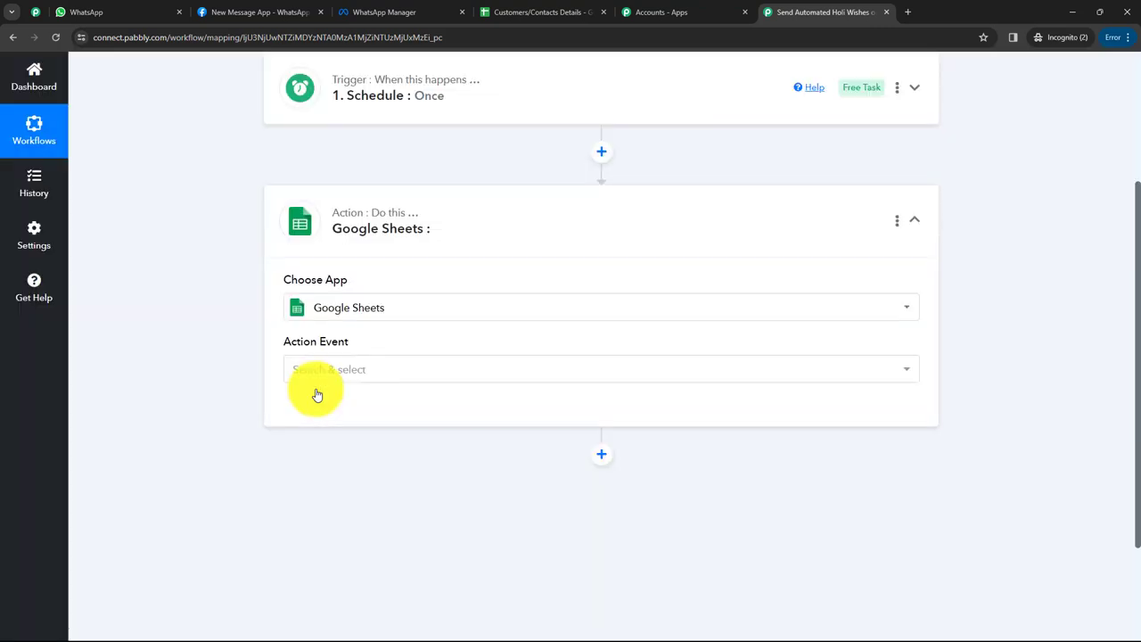
left_click(321, 372)
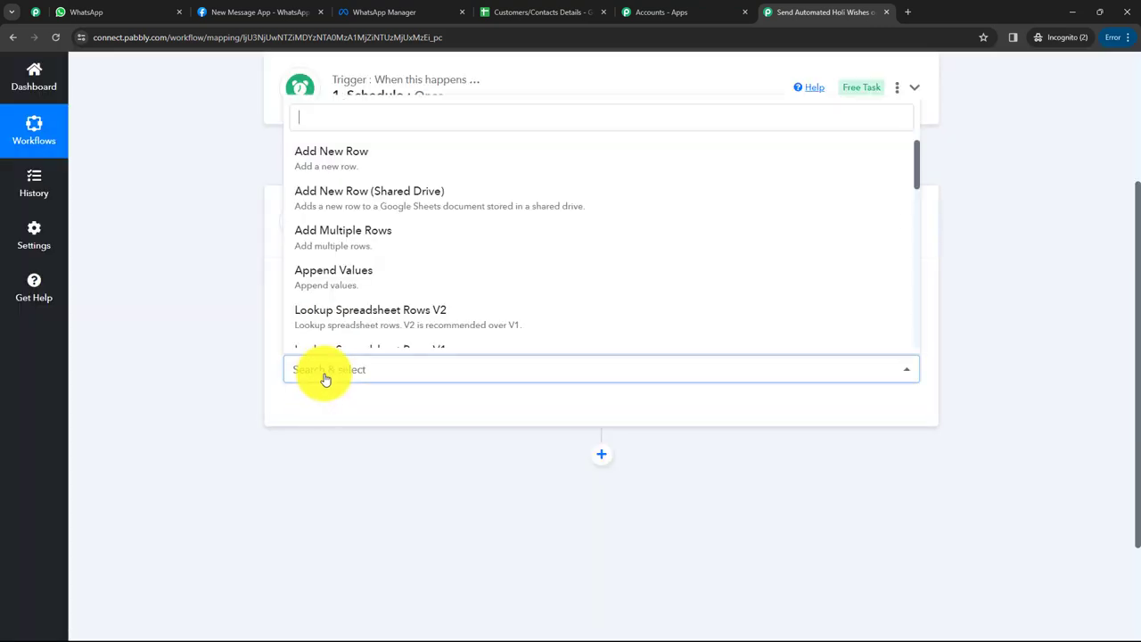
scroll(321, 283, "down", 3)
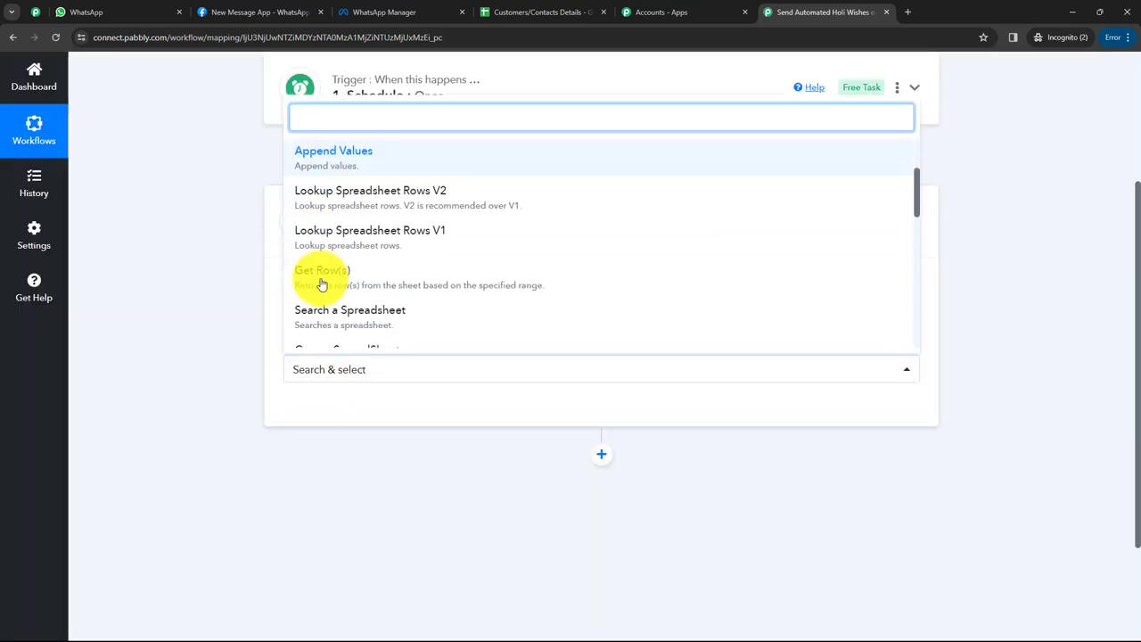
left_click(389, 288)
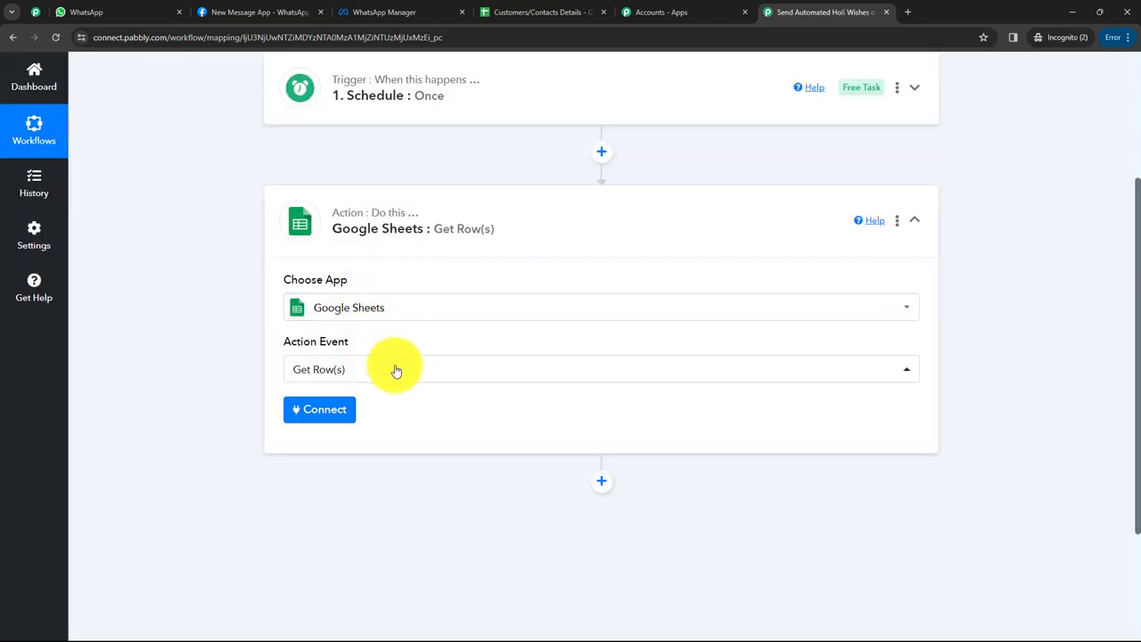
left_click(564, 12)
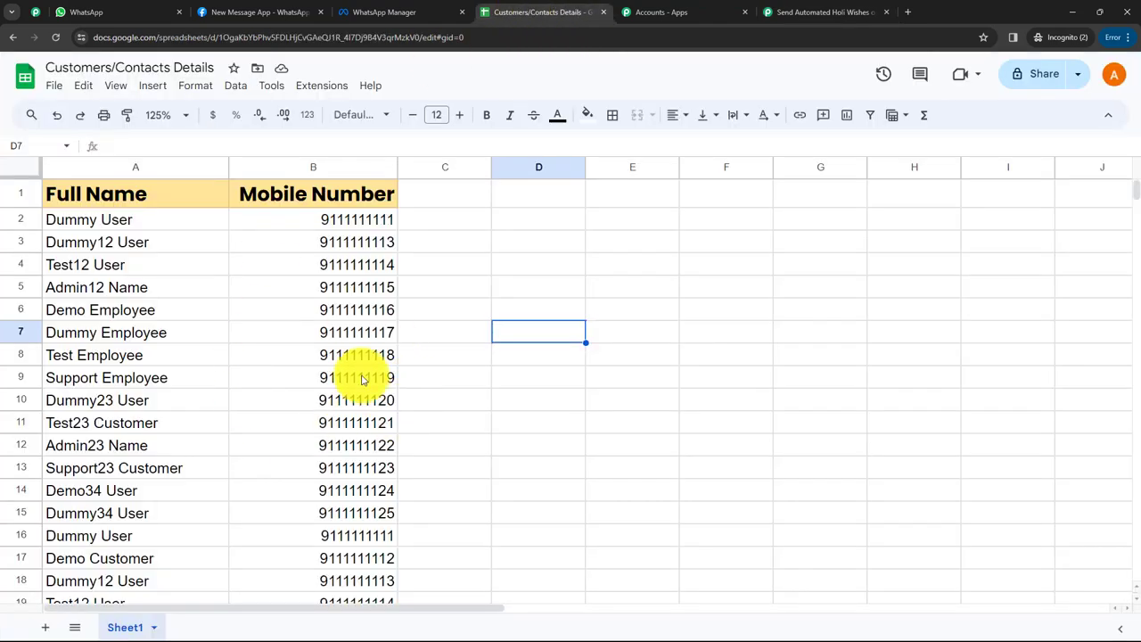
left_click(805, 12)
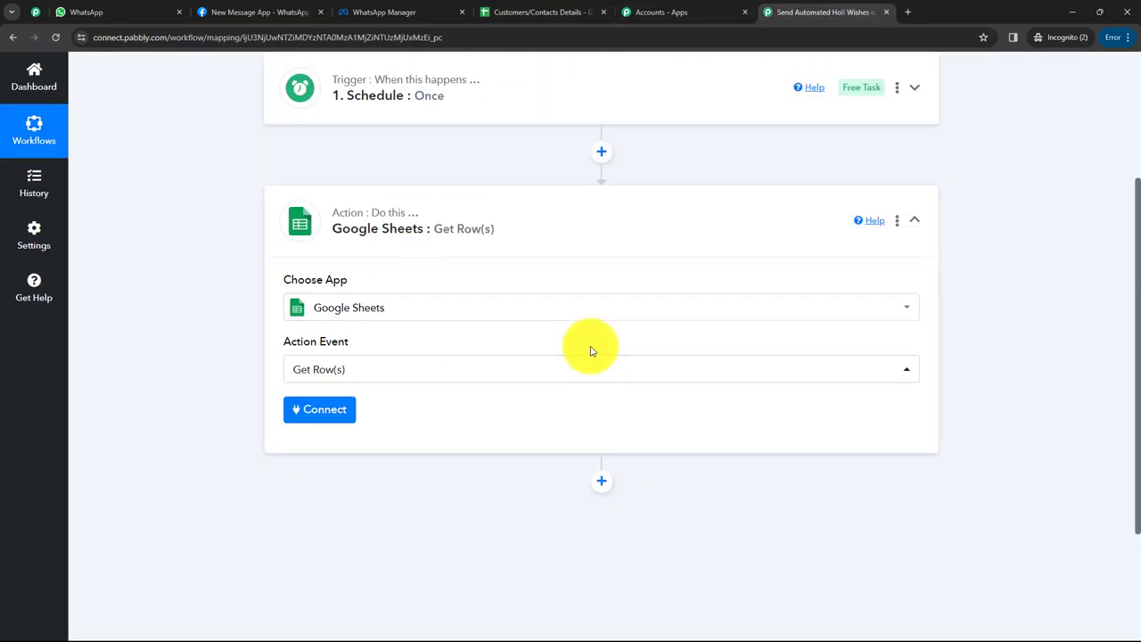
Connect the Google Sheets step through the existing Google Sheets #35 connection and save.
left_click(317, 413)
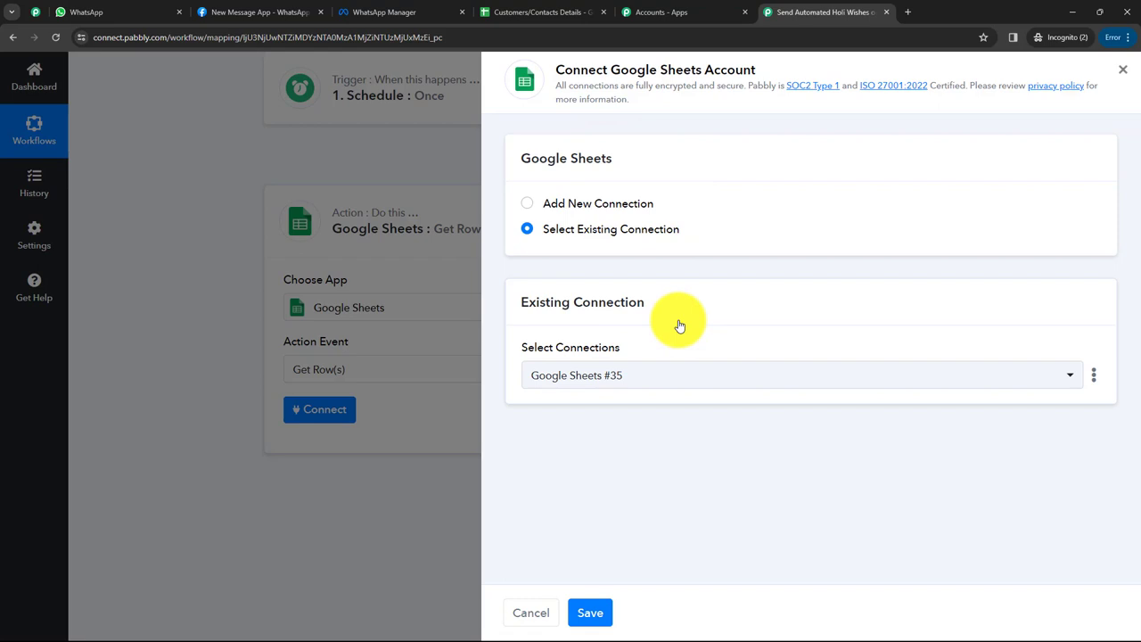
left_click(530, 208)
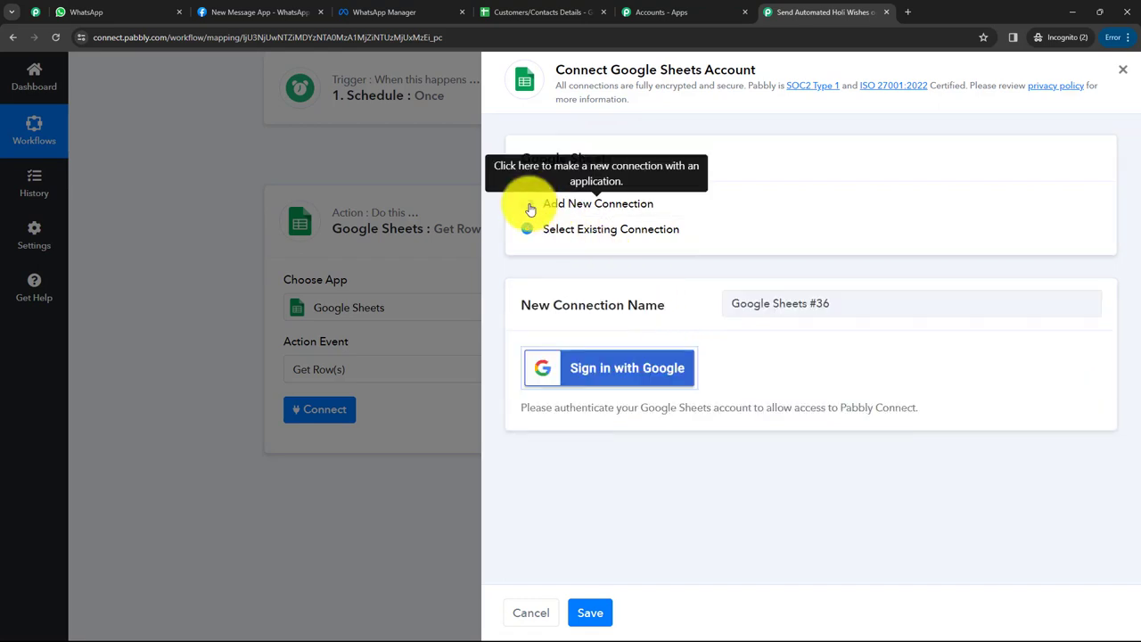
left_click(525, 232)
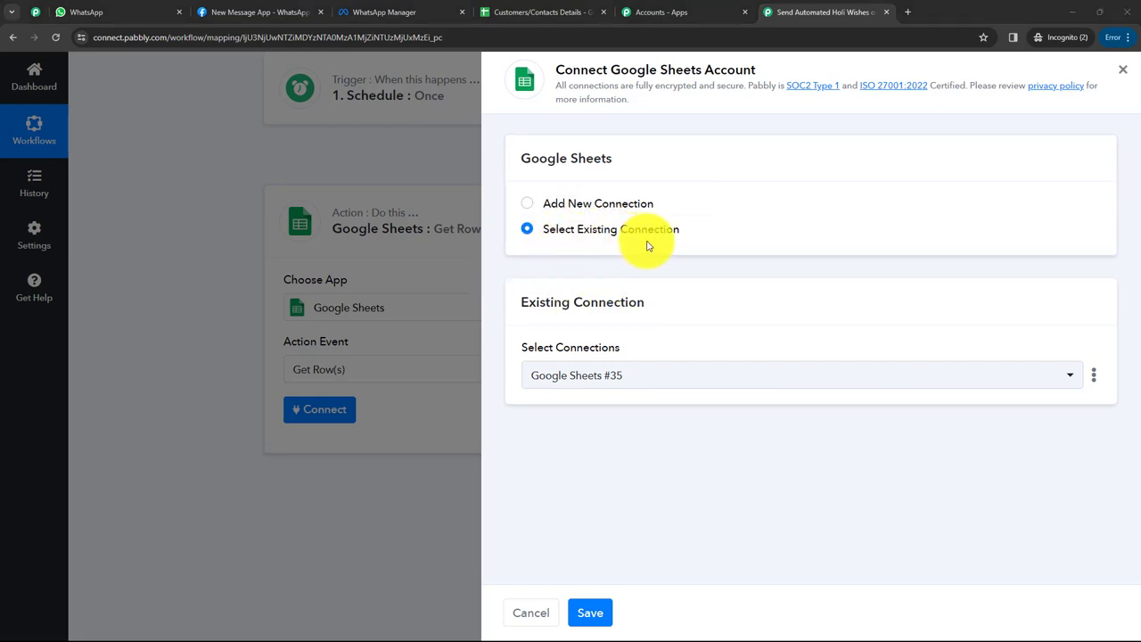
left_click(602, 379)
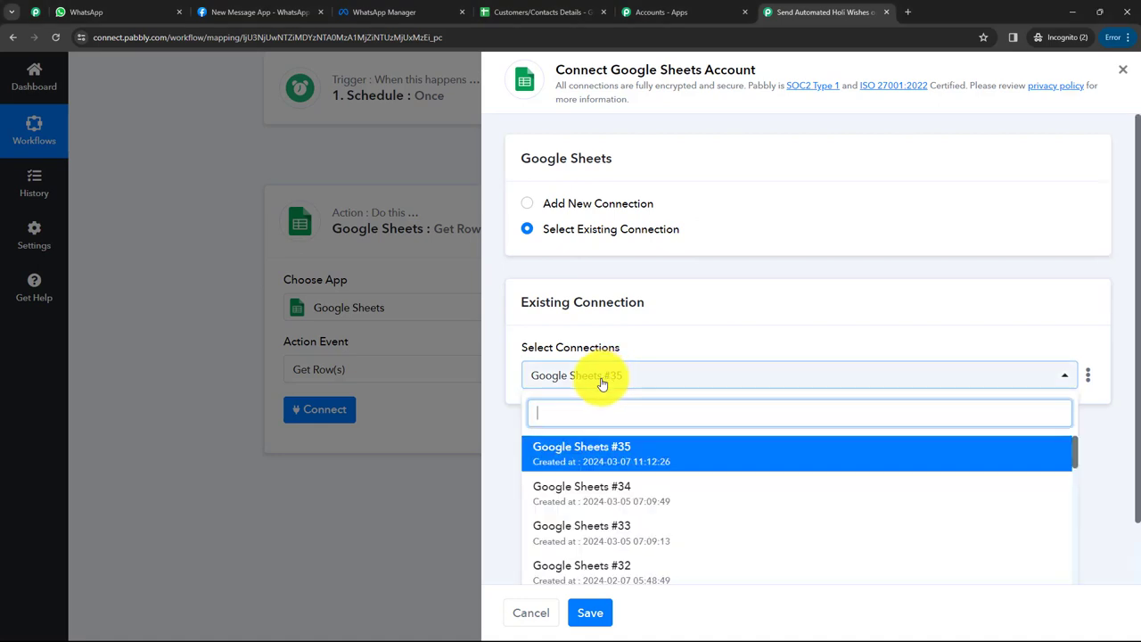
left_click(506, 459)
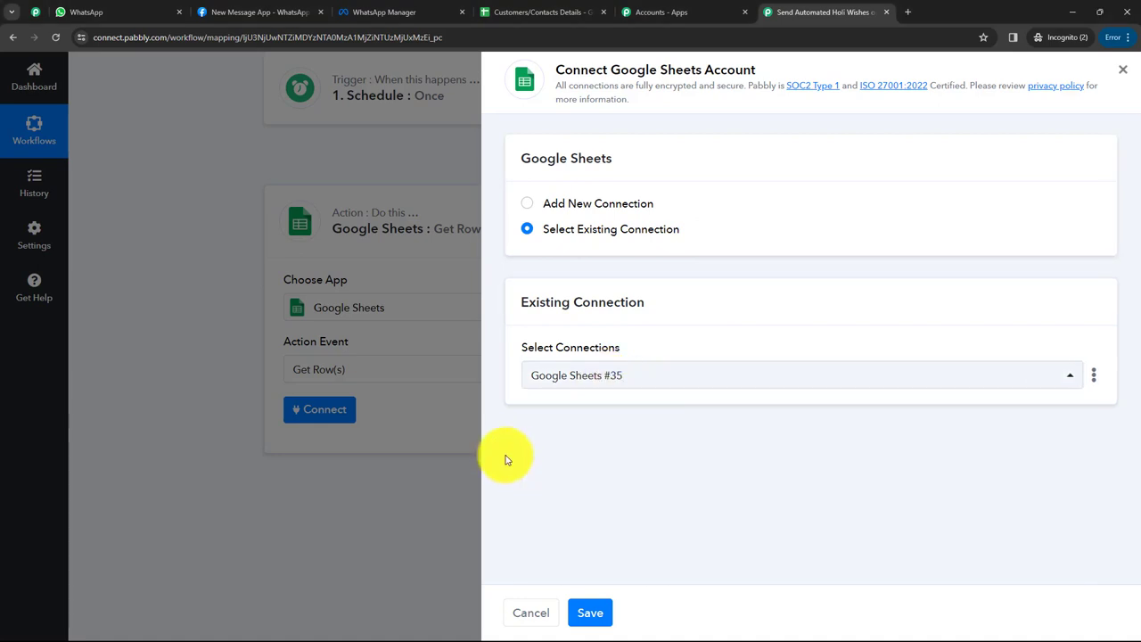
left_click(529, 205)
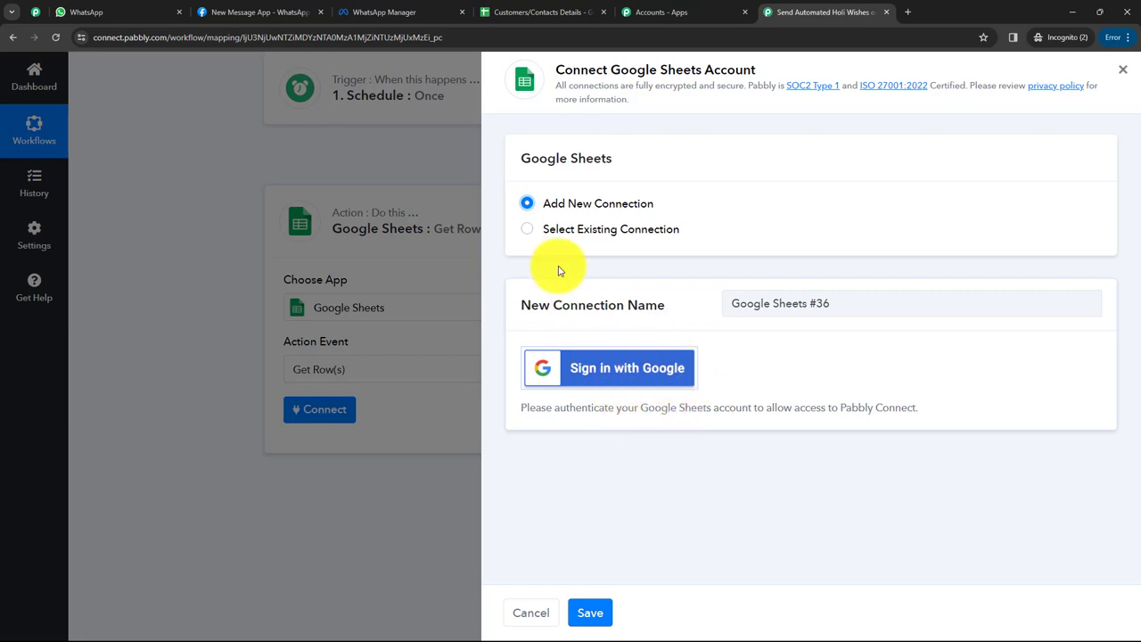
left_click(528, 230)
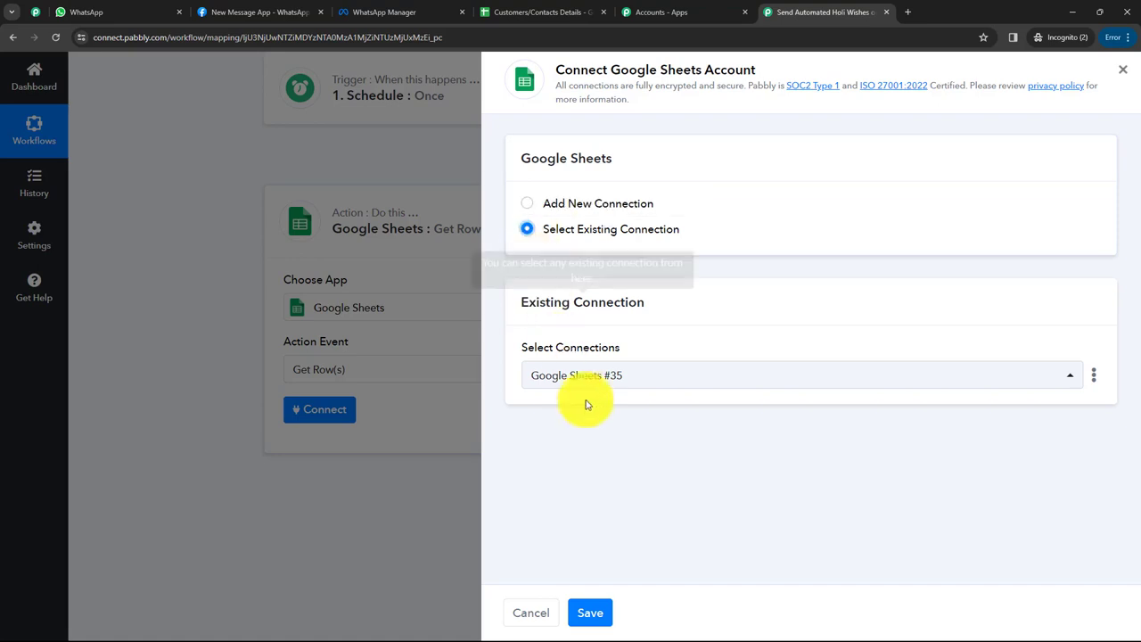
left_click(593, 616)
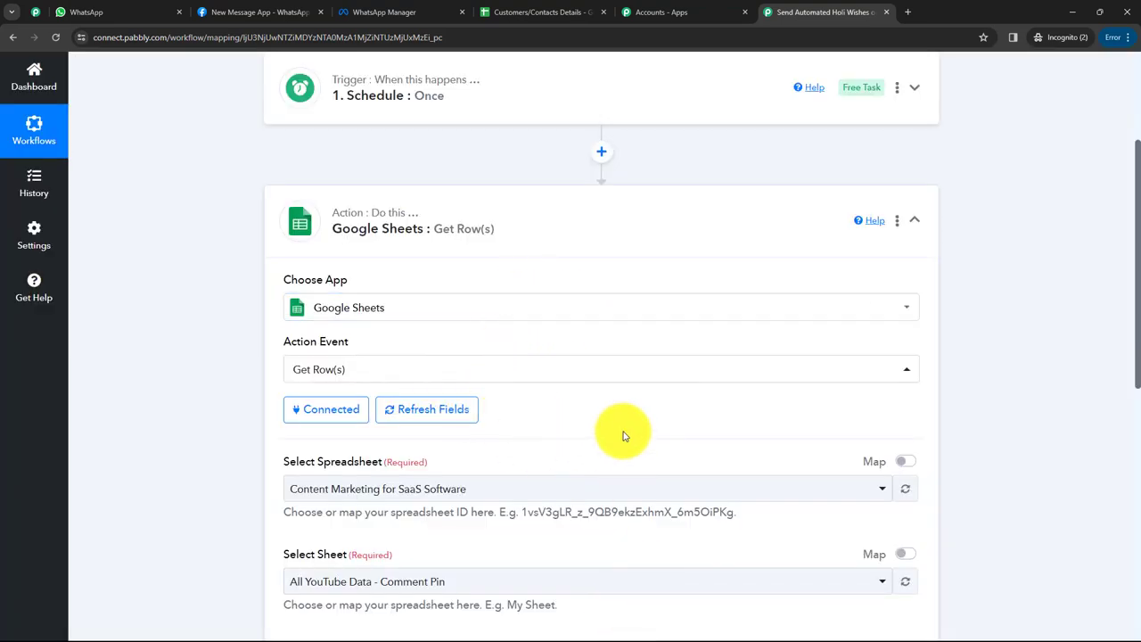
Select the Customers/Contacts Details spreadsheet and keep Sheet1 as the sheet.
scroll(624, 436, "down", 1)
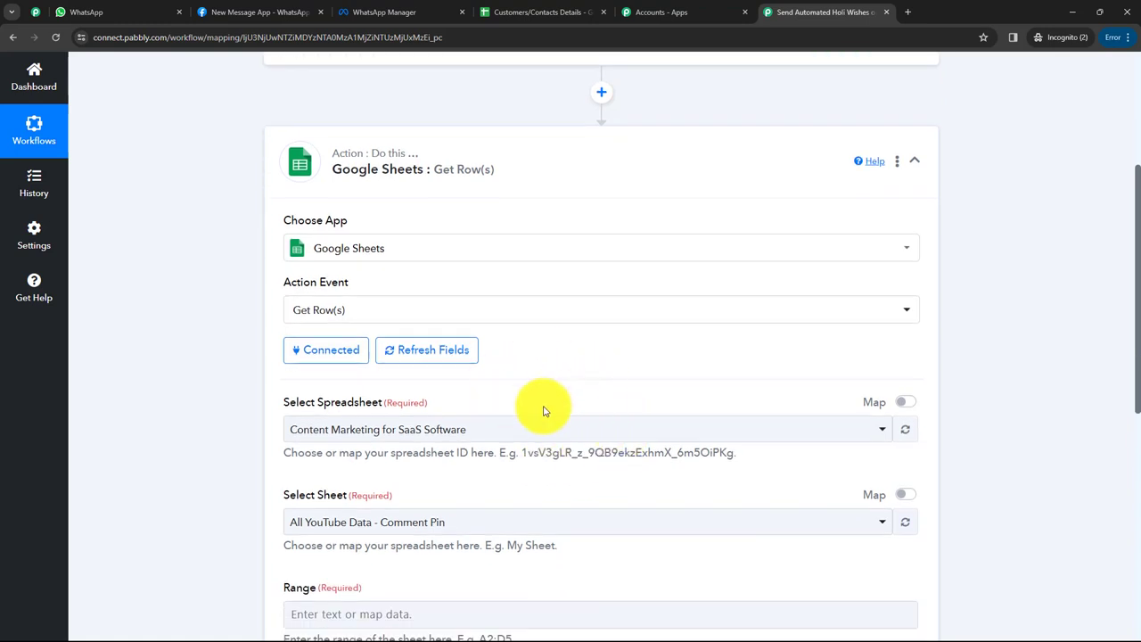
scroll(580, 437, "down", 2)
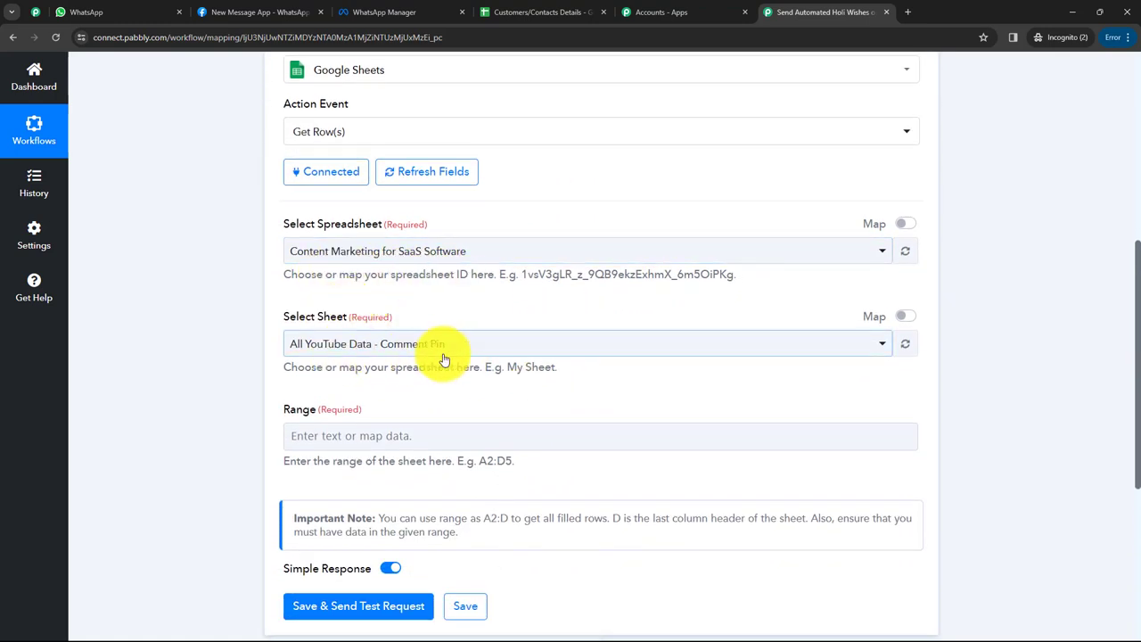
left_click(378, 256)
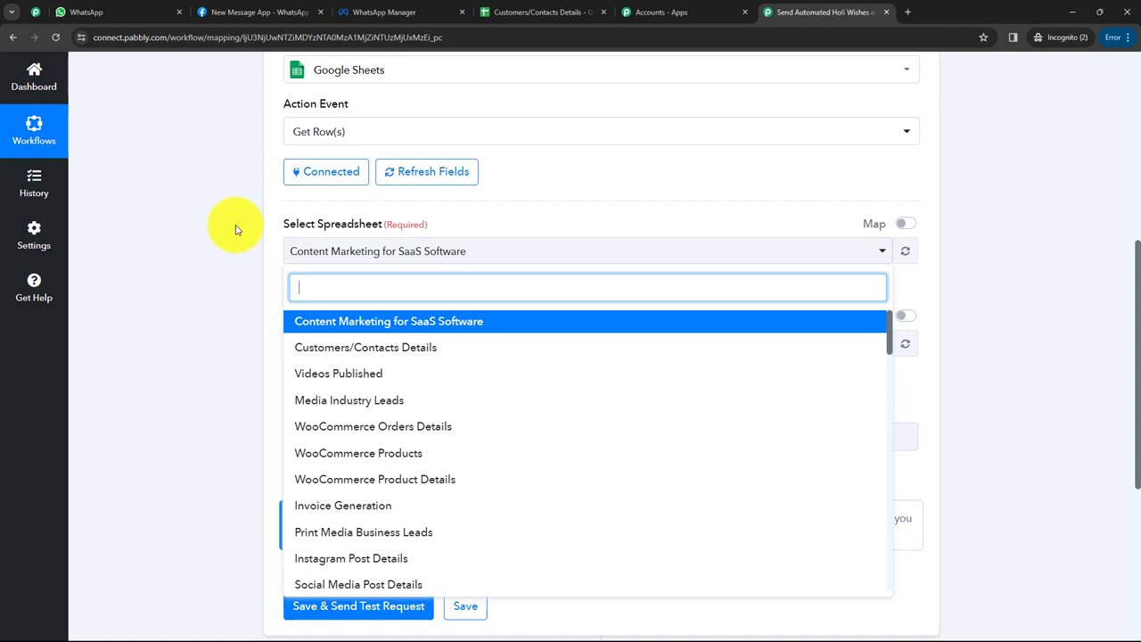
left_click(372, 350)
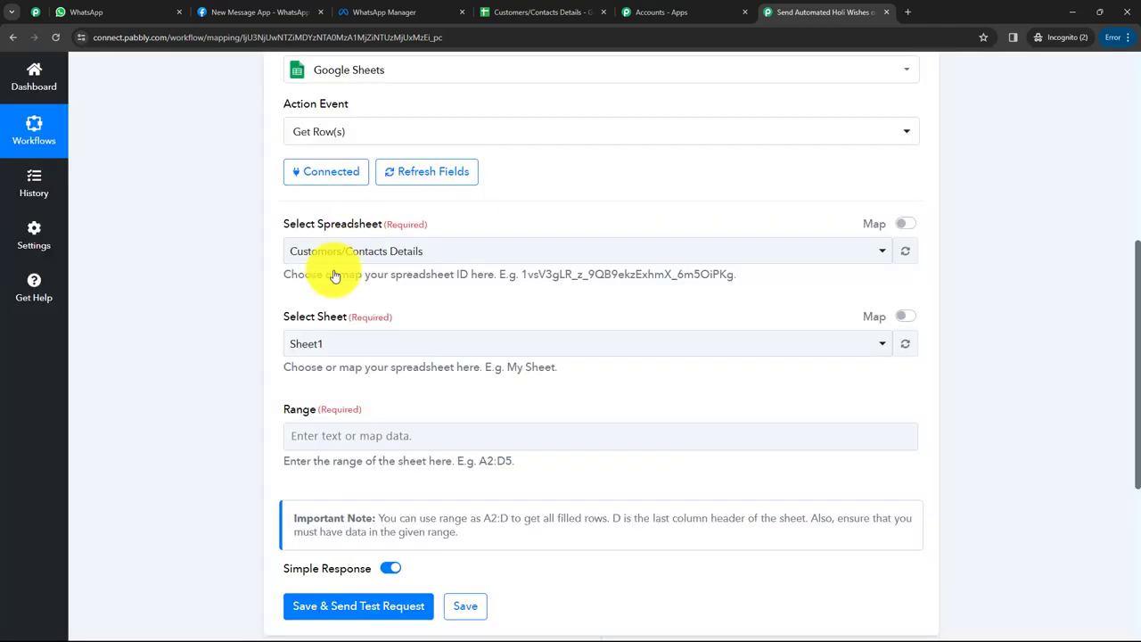
left_click(377, 351)
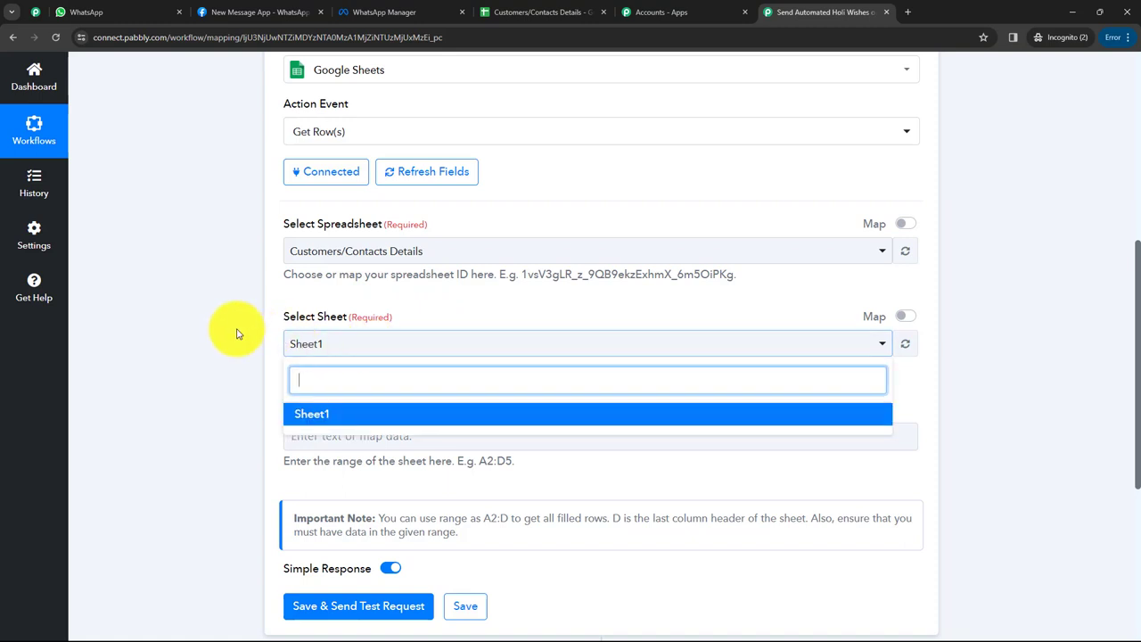
left_click(237, 333)
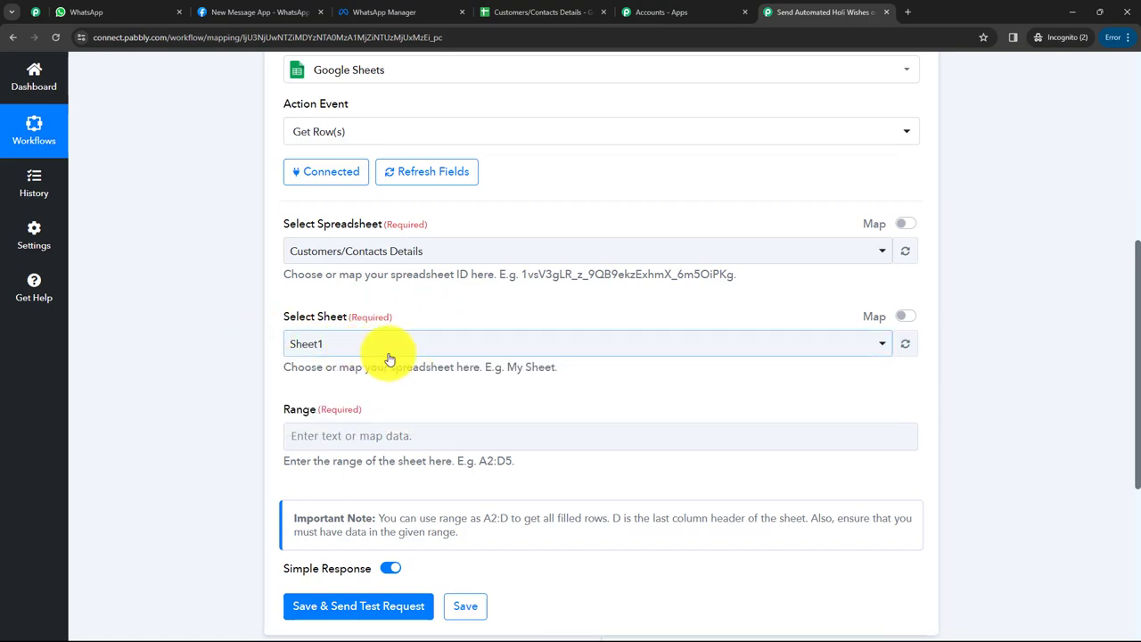
scroll(382, 360, "down", 1)
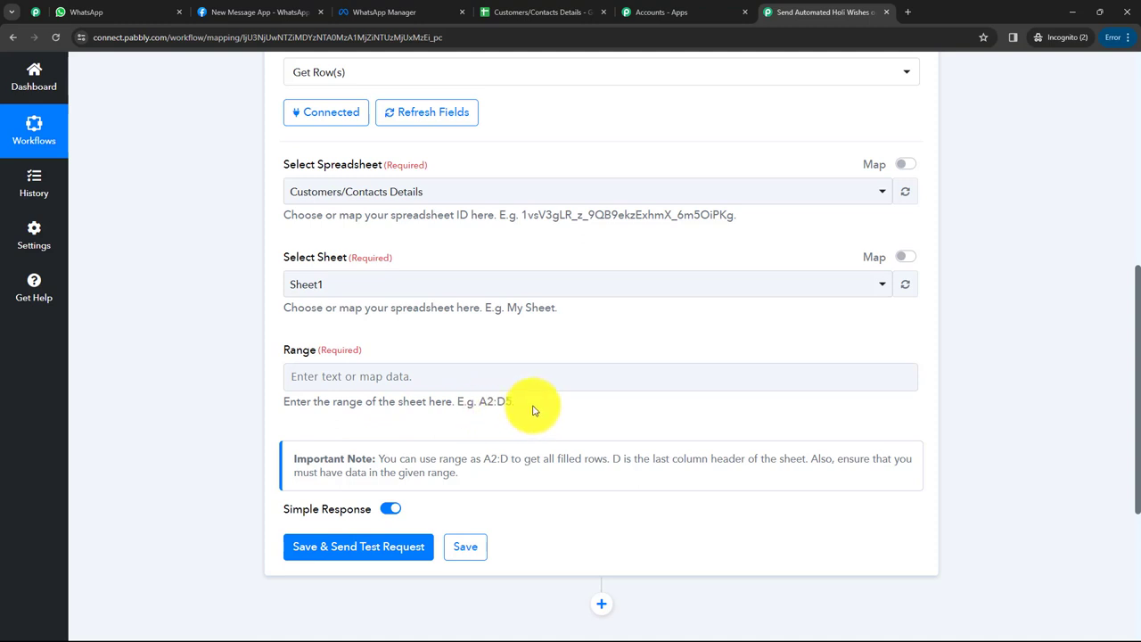
left_click(546, 14)
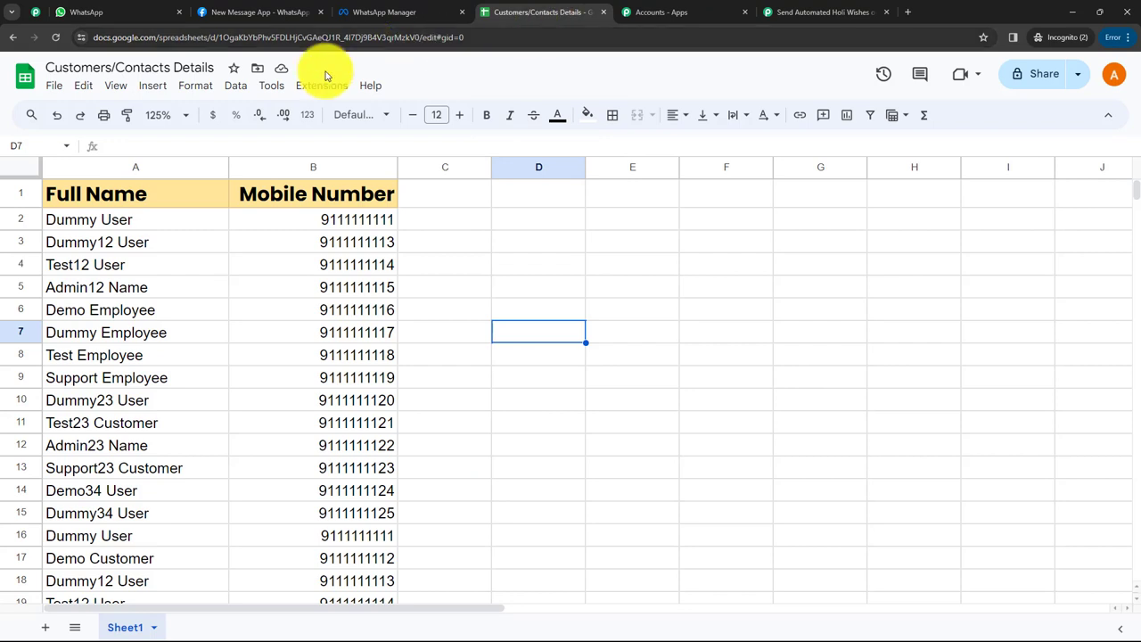
left_click(51, 222)
left_click(25, 198)
left_click(42, 219)
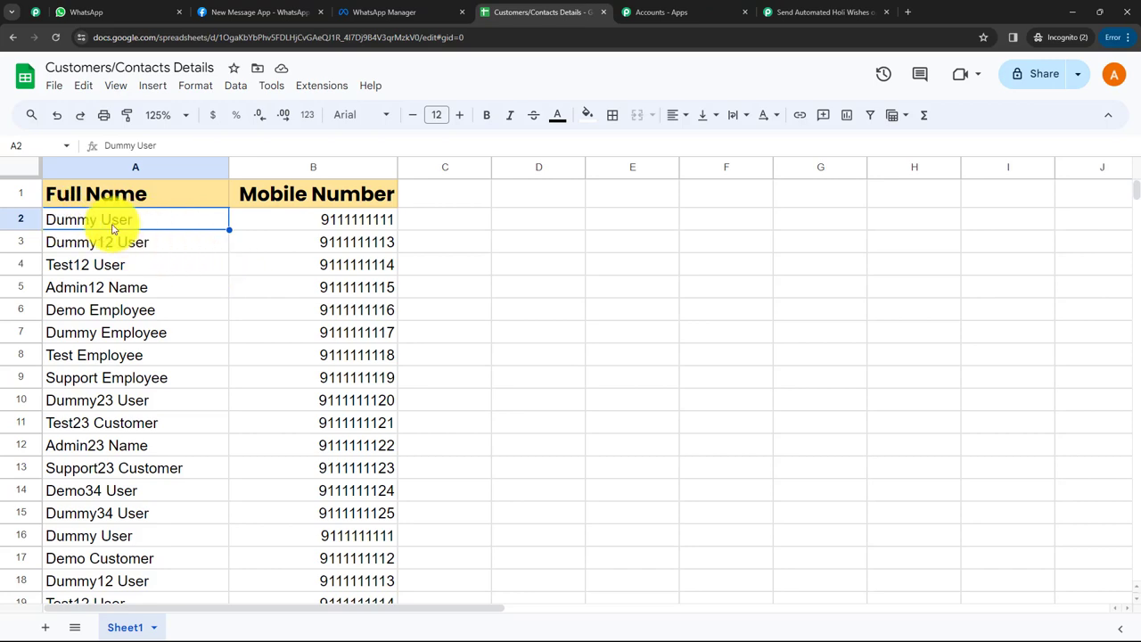
scroll(375, 374, "down", 5)
scroll(376, 376, "down", 5)
scroll(376, 376, "down", 7)
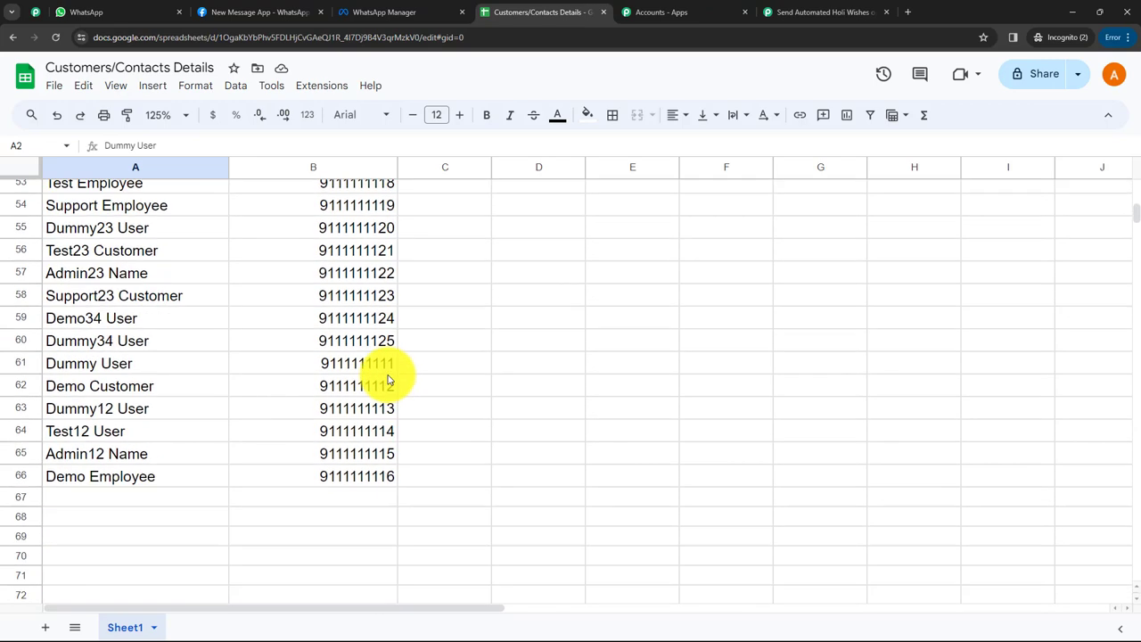
scroll(375, 375, "down", 3)
scroll(343, 252, "up", 5)
left_click(364, 403)
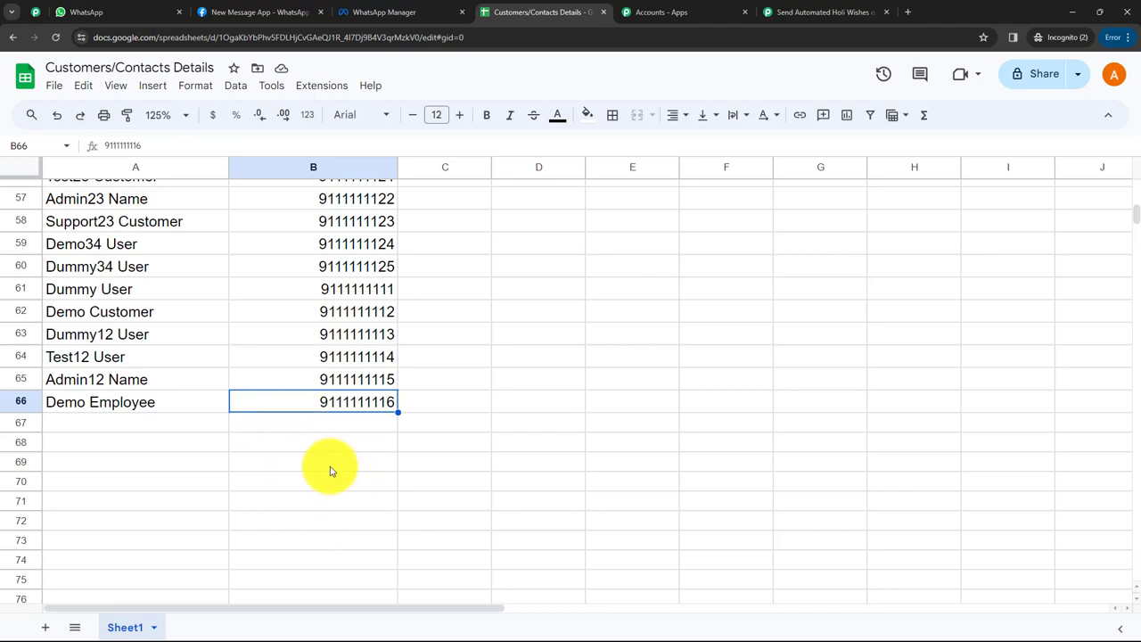
scroll(308, 387, "up", 3)
scroll(311, 390, "up", 8)
scroll(312, 392, "up", 3)
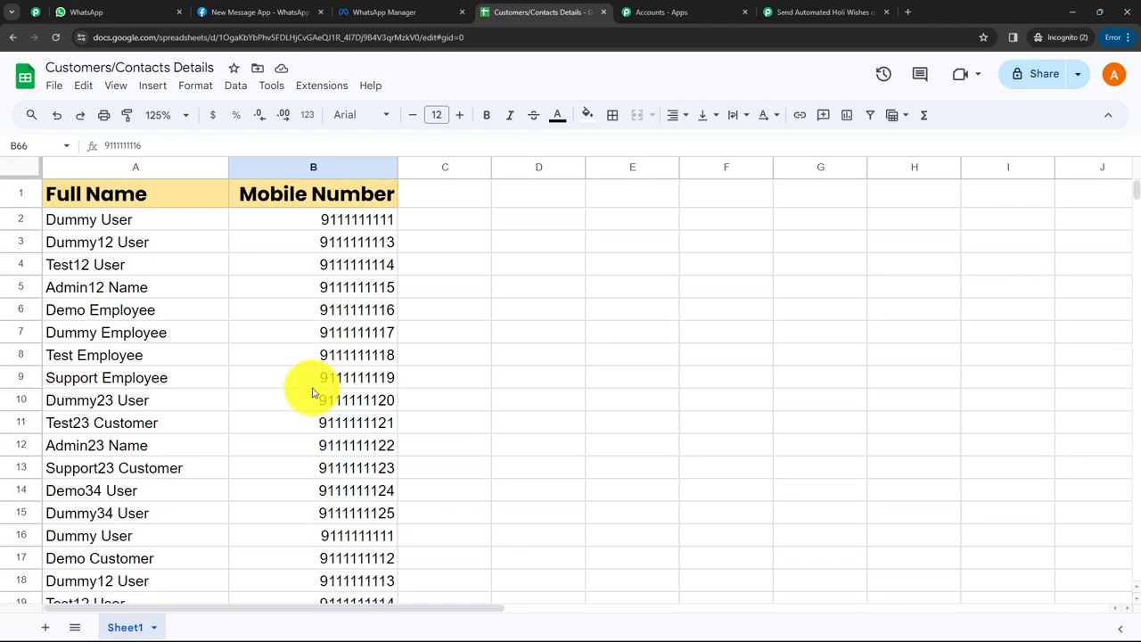
left_click(789, 13)
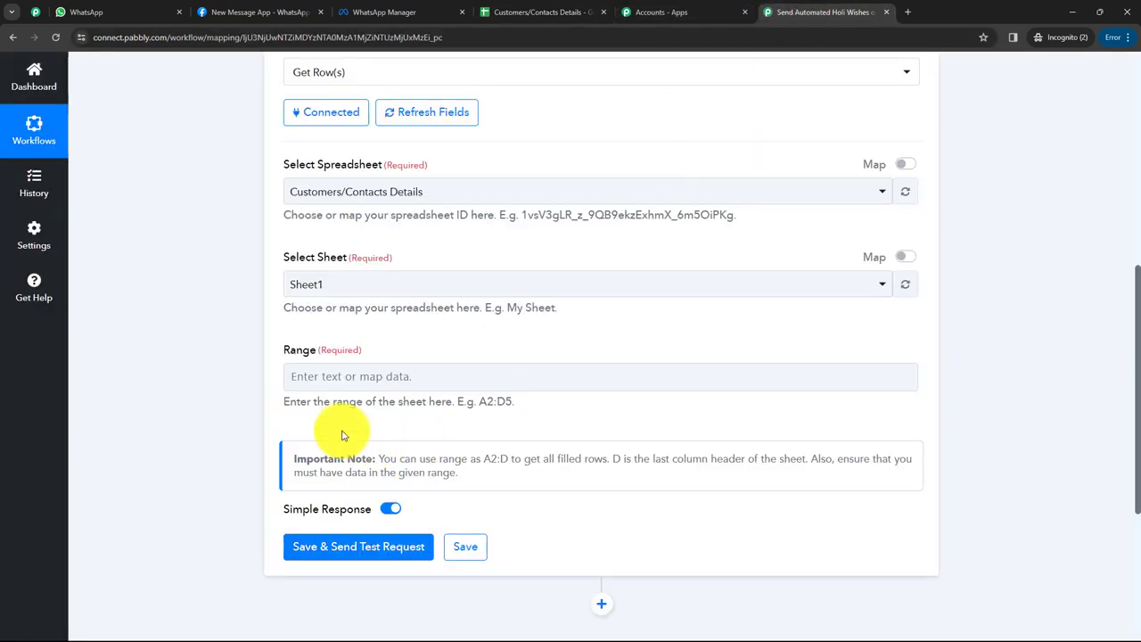
Enter range A2:B, confirming in the spreadsheet that the contact data starts at A2.
left_click(322, 377)
type("A2:B")
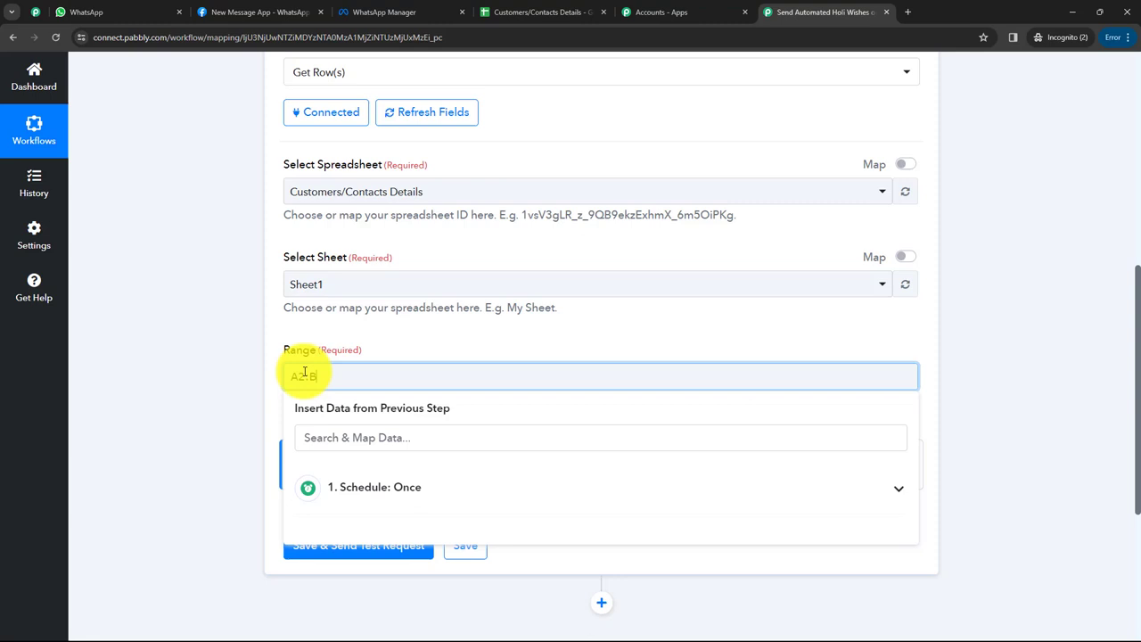
left_click(234, 371)
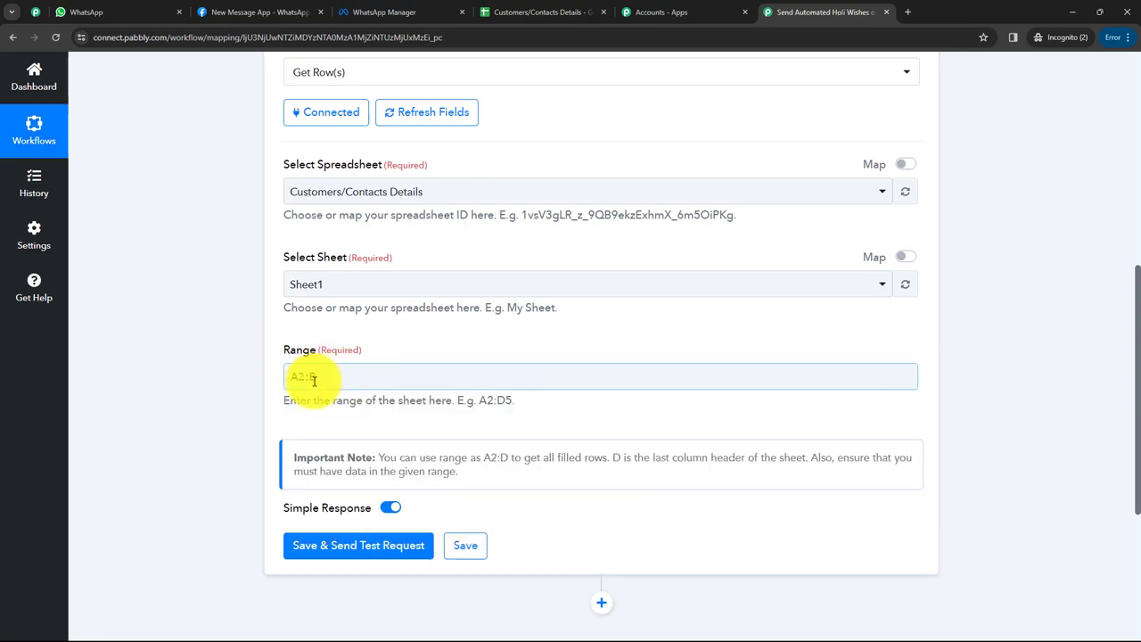
left_click(581, 13)
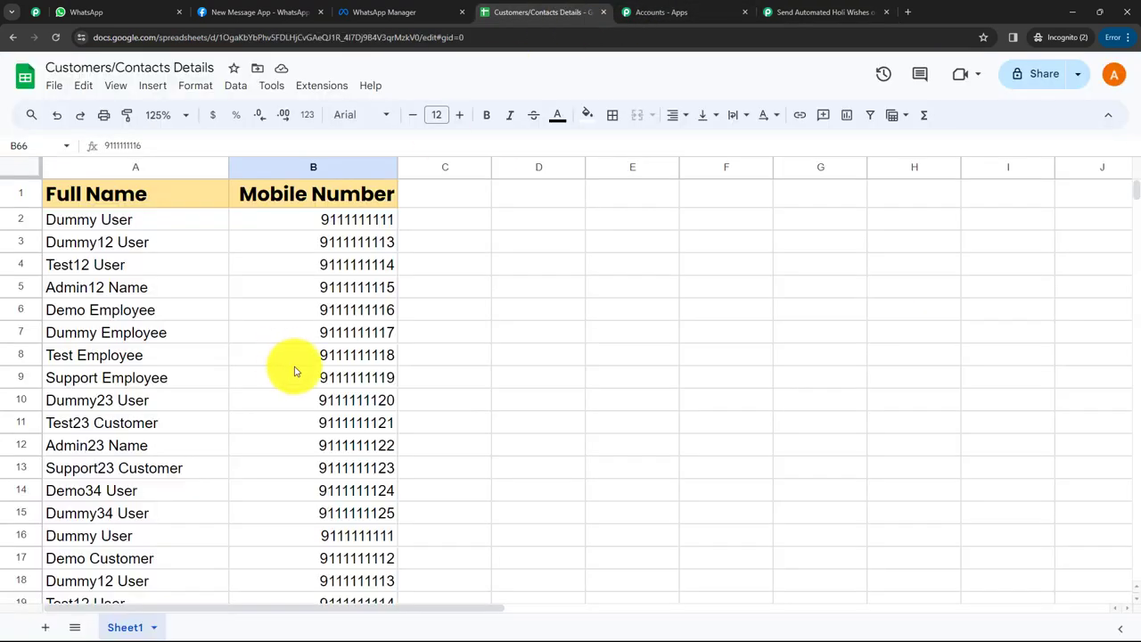
scroll(294, 369, "down", 5)
scroll(295, 369, "down", 10)
scroll(370, 433, "down", 2)
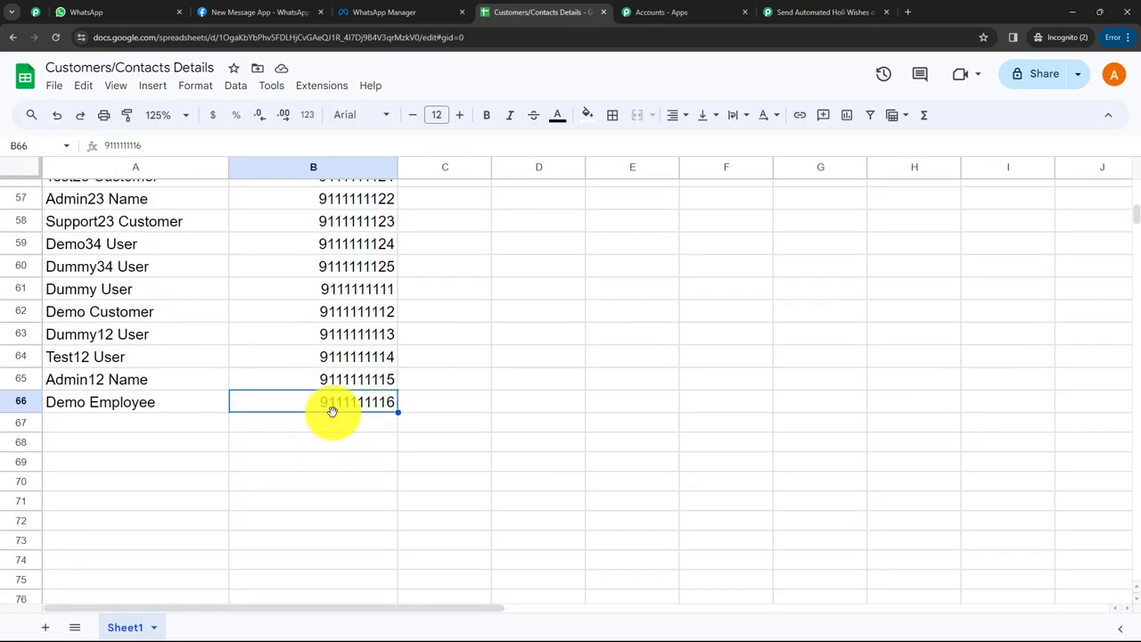
scroll(321, 432, "up", 9)
scroll(312, 426, "up", 10)
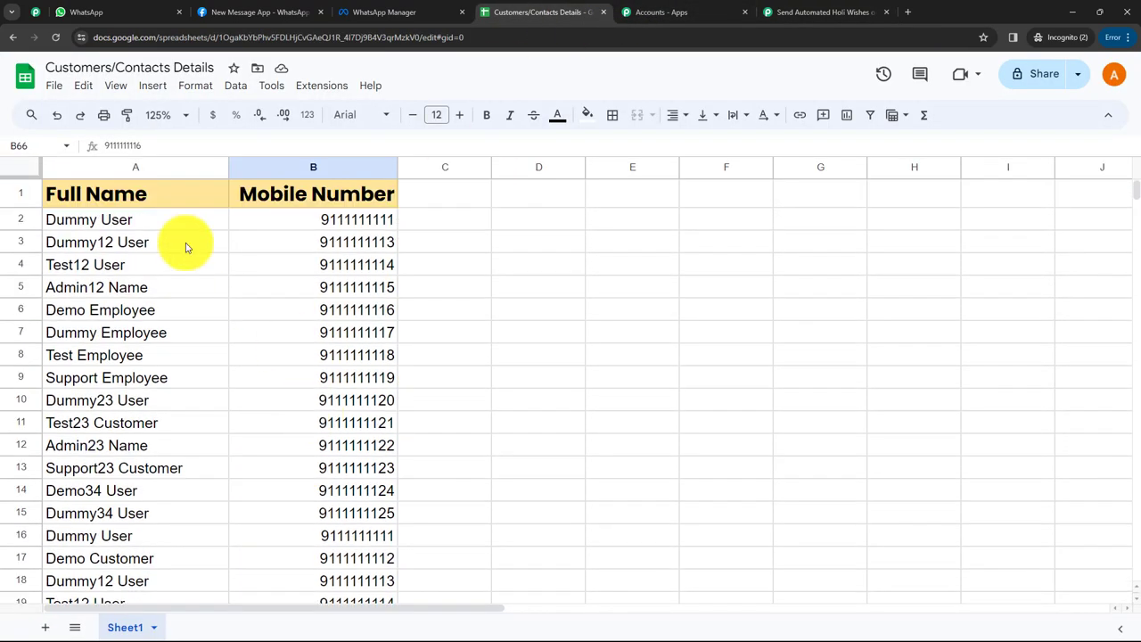
left_click(137, 226)
left_click(807, 12)
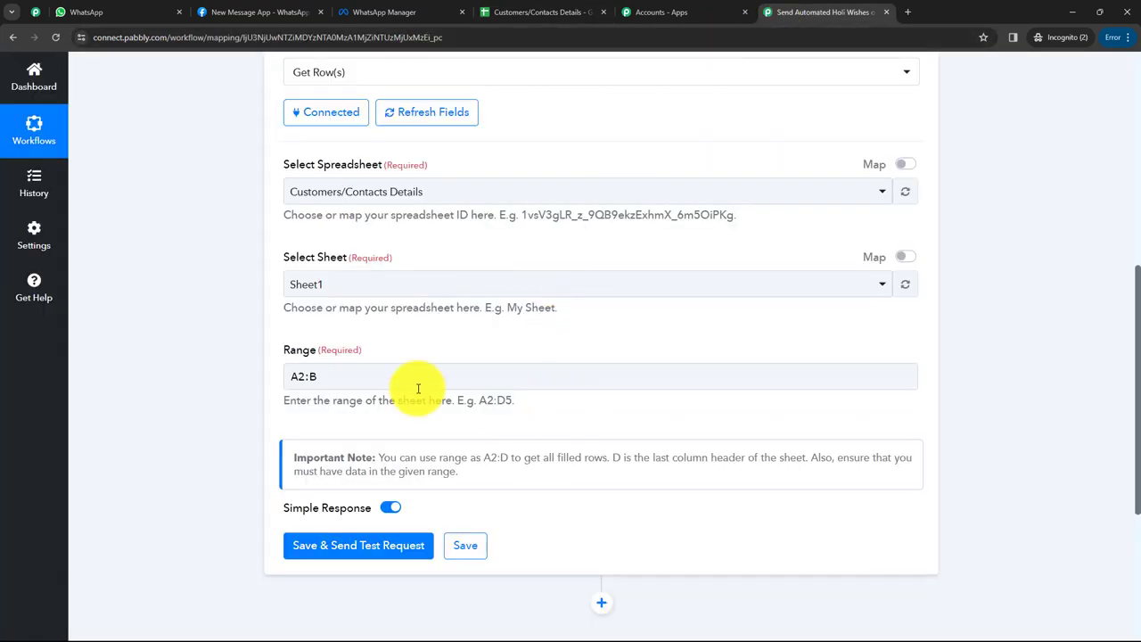
scroll(198, 411, "down", 1)
scroll(198, 412, "down", 2)
Save and test the Get Row(s) step, then scroll through the returned contact rows.
left_click(357, 375)
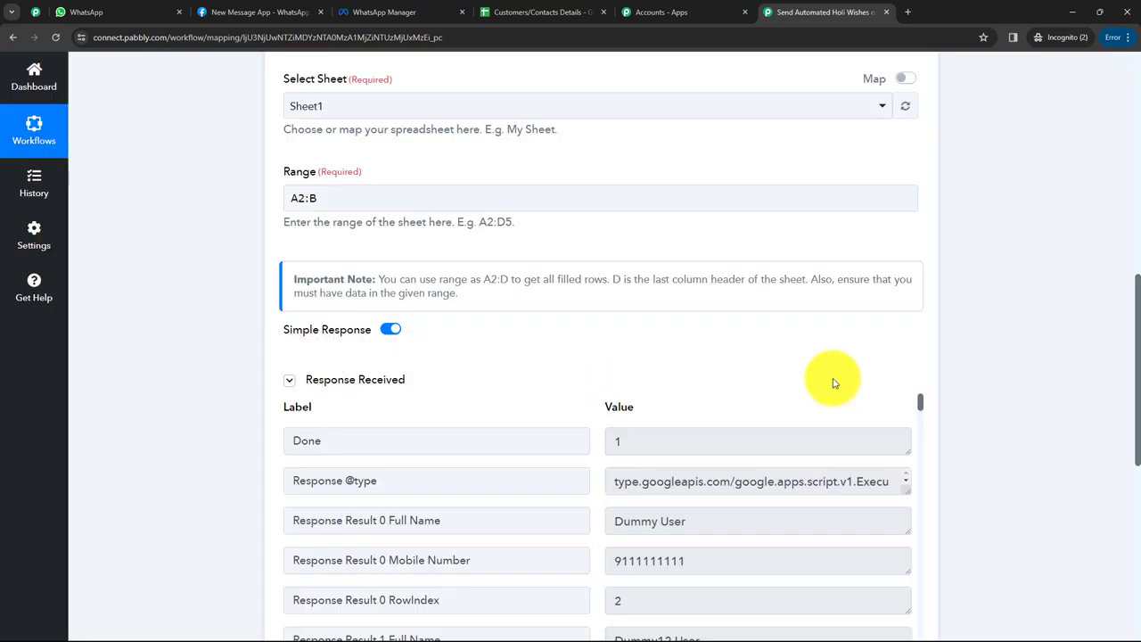
scroll(829, 379, "down", 1)
scroll(831, 383, "down", 2)
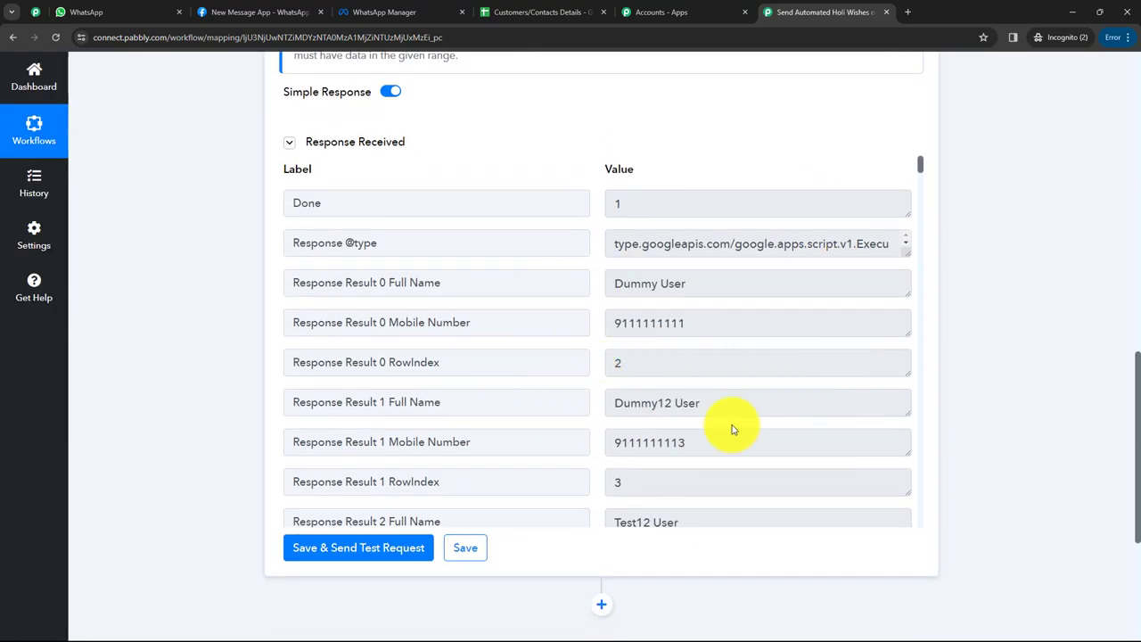
scroll(733, 429, "down", 1)
scroll(733, 430, "down", 1)
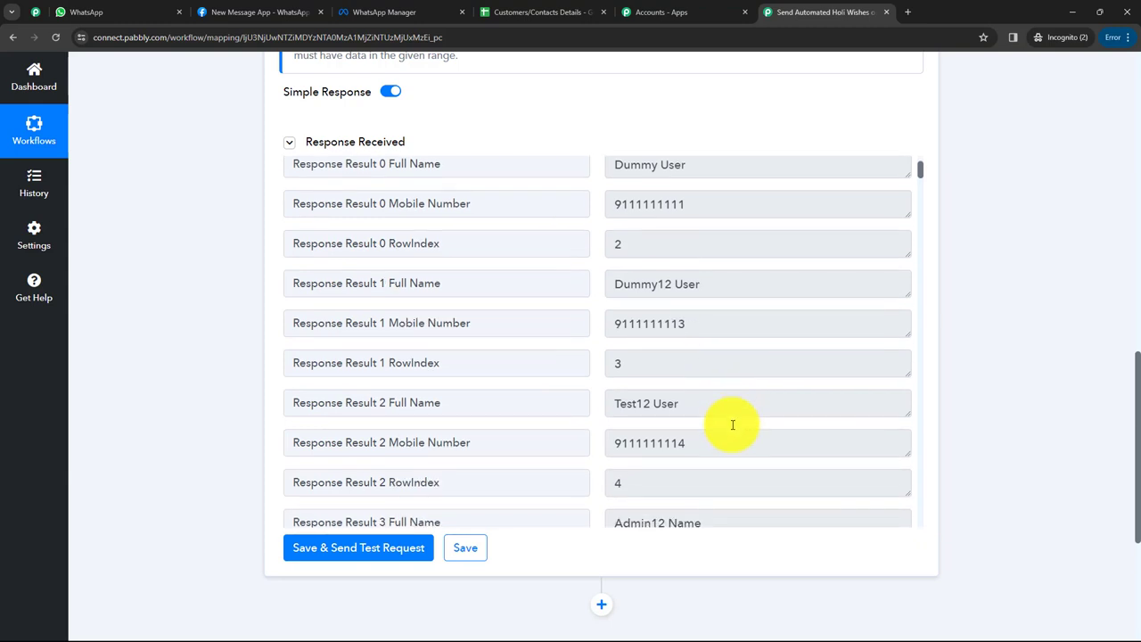
scroll(733, 425, "down", 3)
scroll(733, 425, "down", 3)
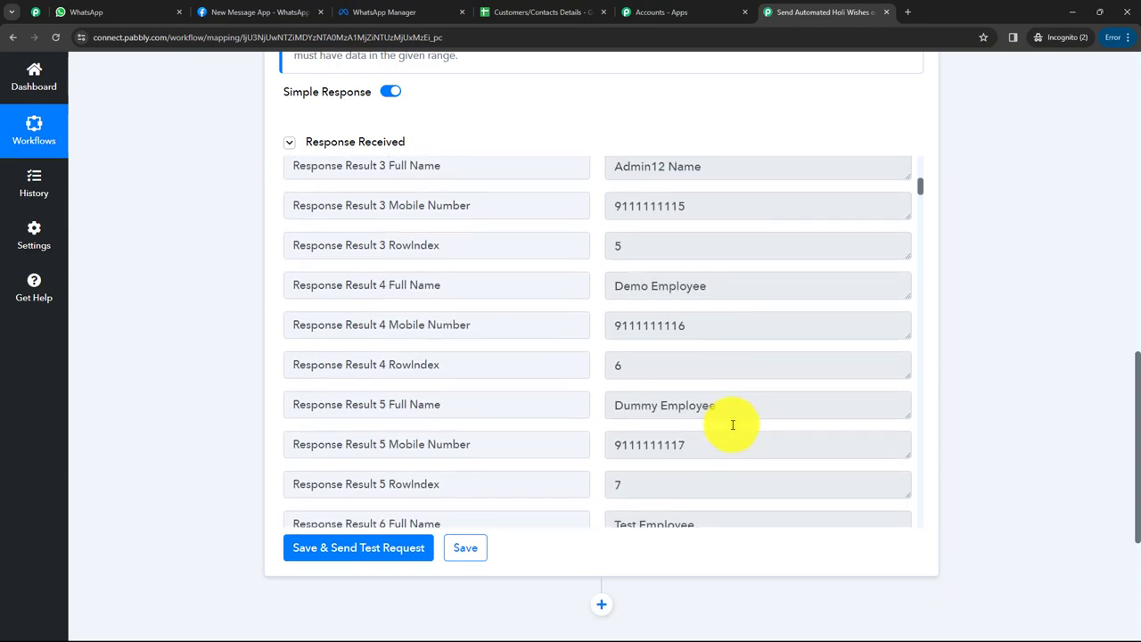
scroll(733, 426, "down", 2)
scroll(733, 425, "down", 2)
scroll(687, 349, "down", 3)
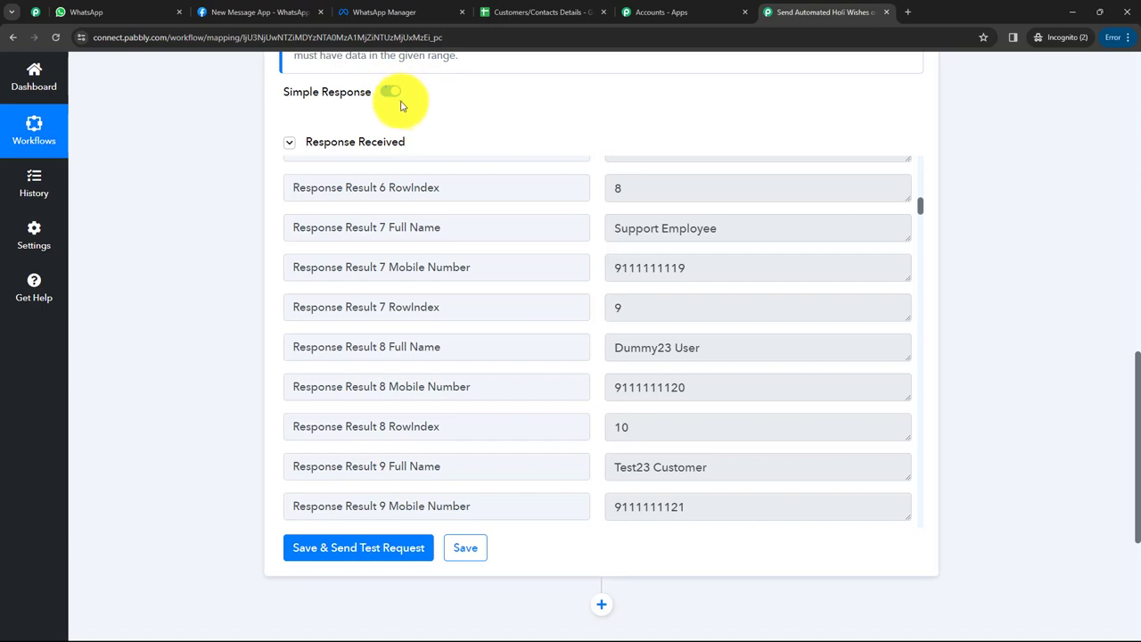
scroll(499, 148, "up", 2)
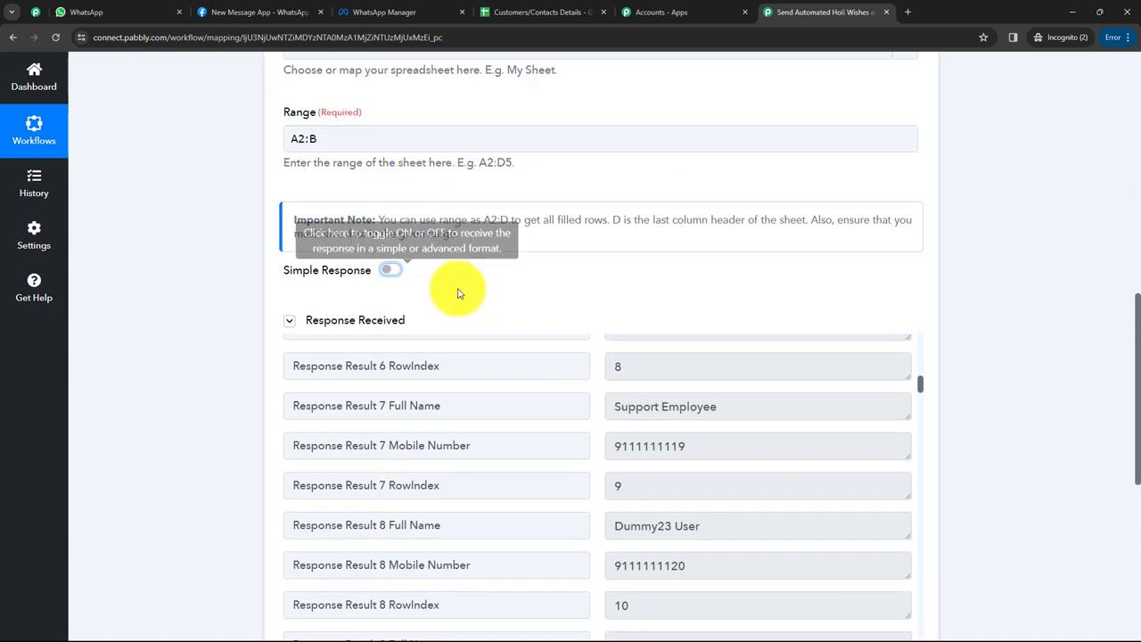
scroll(458, 293, "down", 1)
scroll(410, 464, "down", 2)
Re-run the test with the advanced response format and read the enlarged Response Result.
left_click(373, 493)
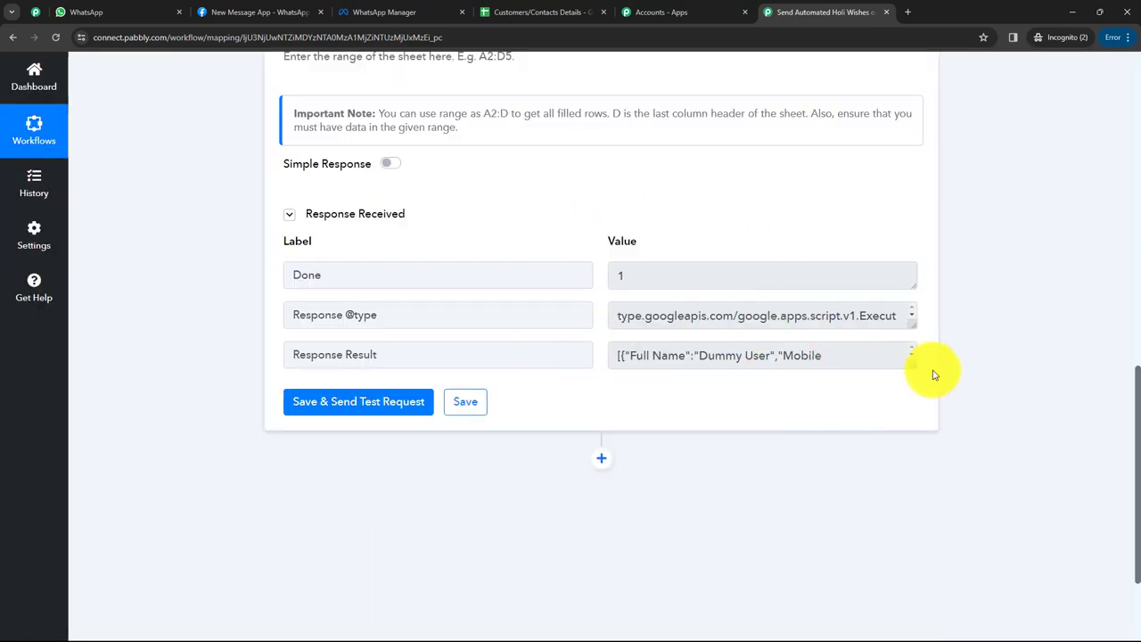
left_click_drag(911, 365, 910, 573)
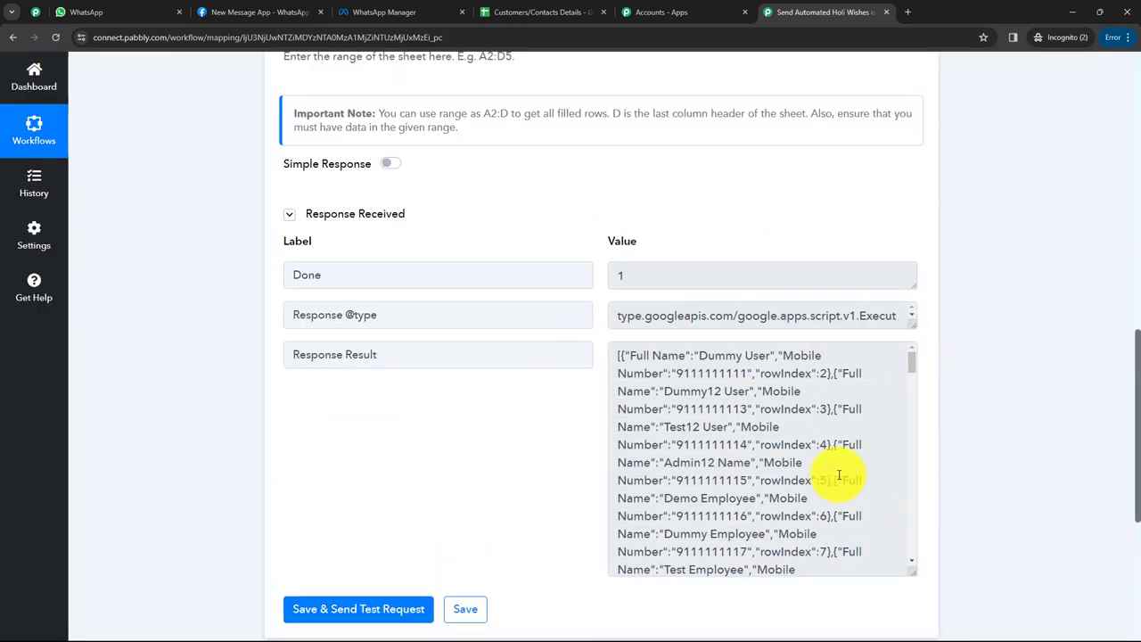
scroll(982, 350, "down", 2)
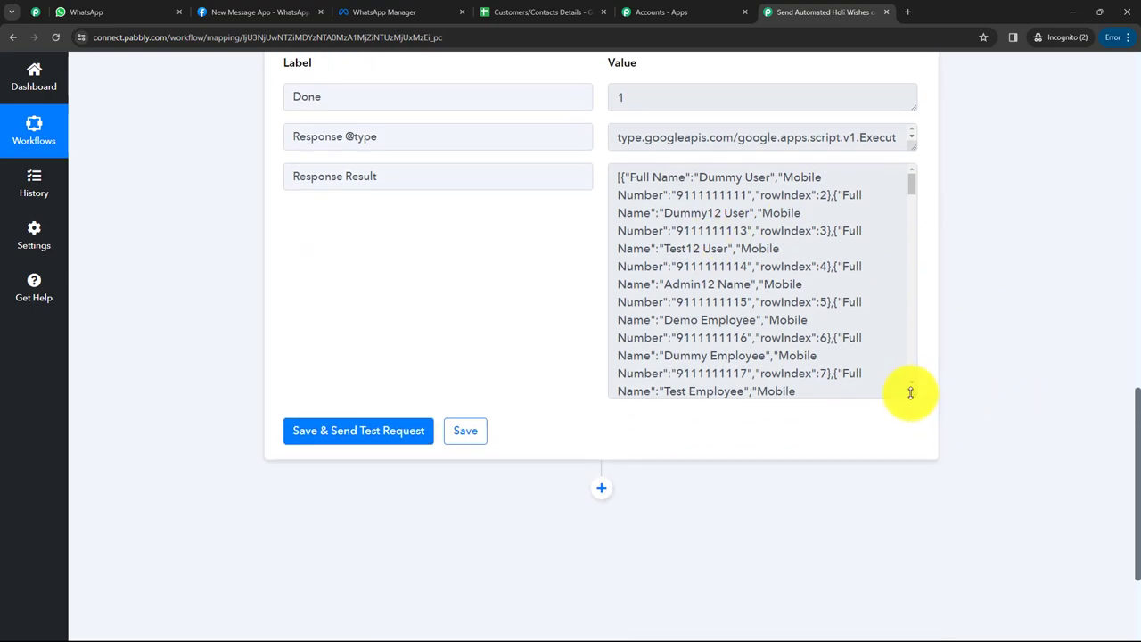
left_click_drag(911, 392, 918, 490)
scroll(818, 294, "down", 6)
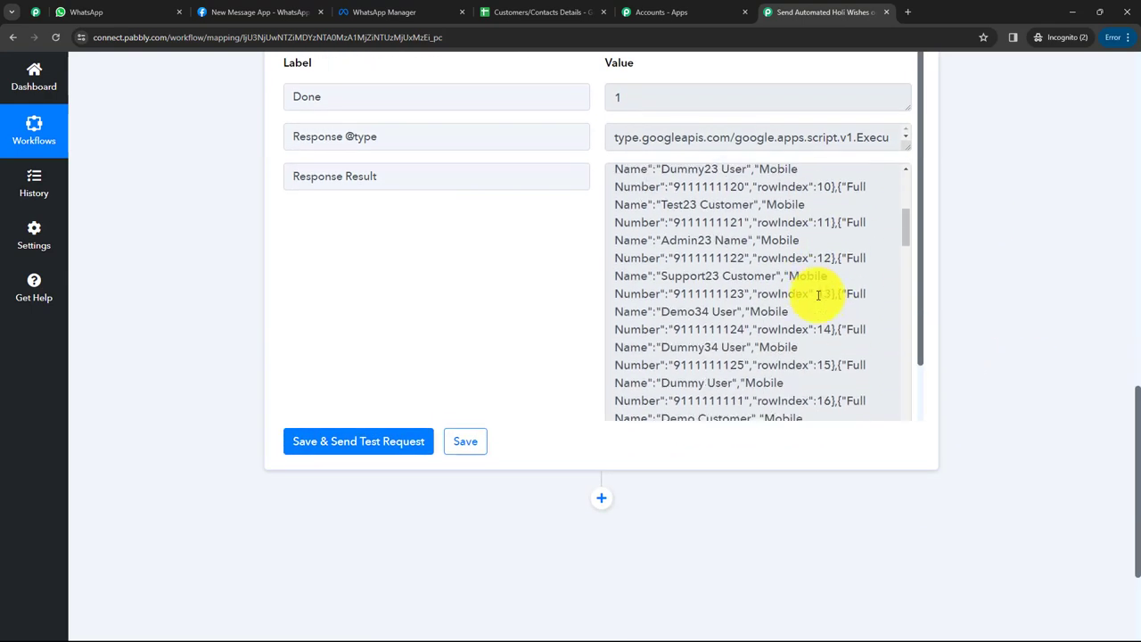
scroll(818, 294, "down", 4)
scroll(814, 294, "down", 2)
scroll(795, 318, "up", 4)
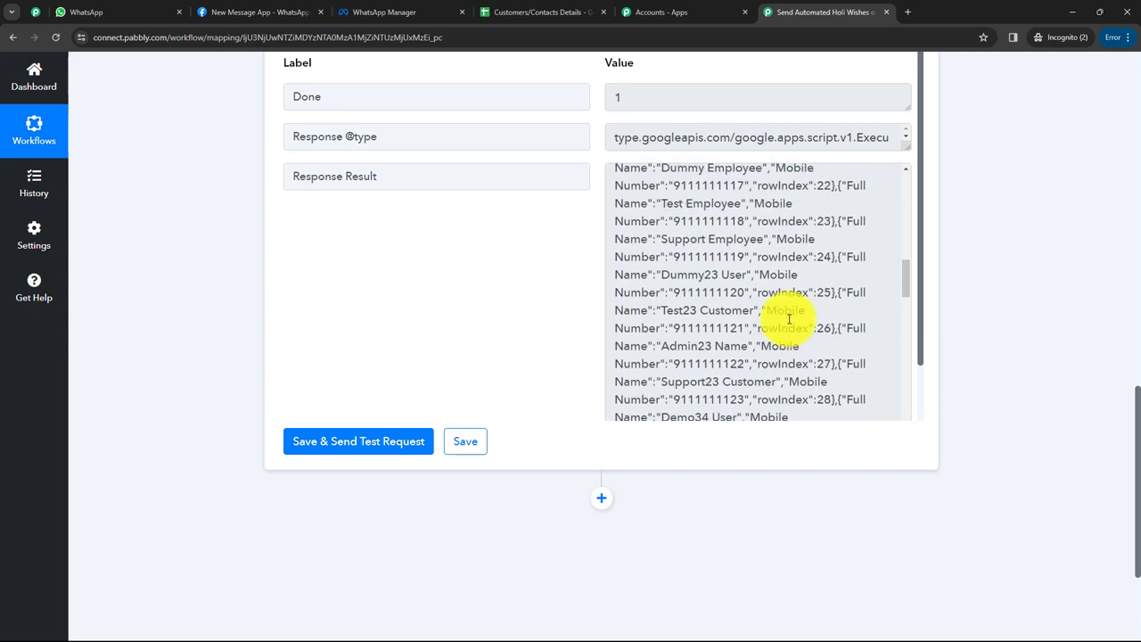
scroll(731, 318, "up", 8)
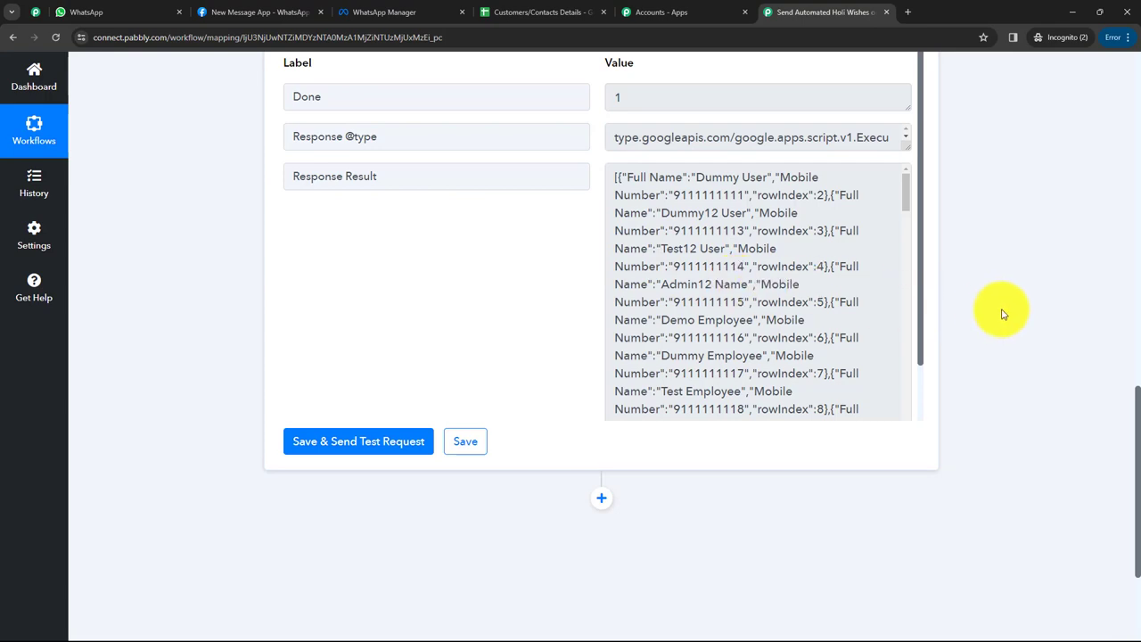
scroll(1001, 312, "up", 1)
scroll(1001, 312, "up", 4)
scroll(1000, 314, "up", 4)
scroll(688, 285, "up", 3)
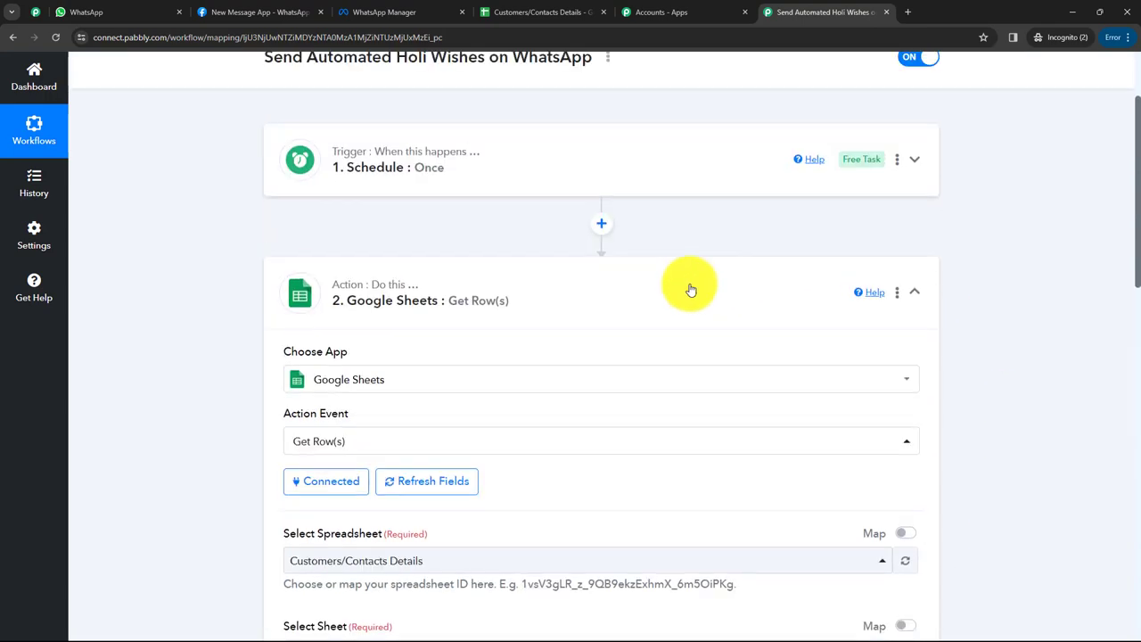
Add an Iterator step after Google Sheets using the Process Arrays action event.
left_click(629, 310)
left_click(603, 300)
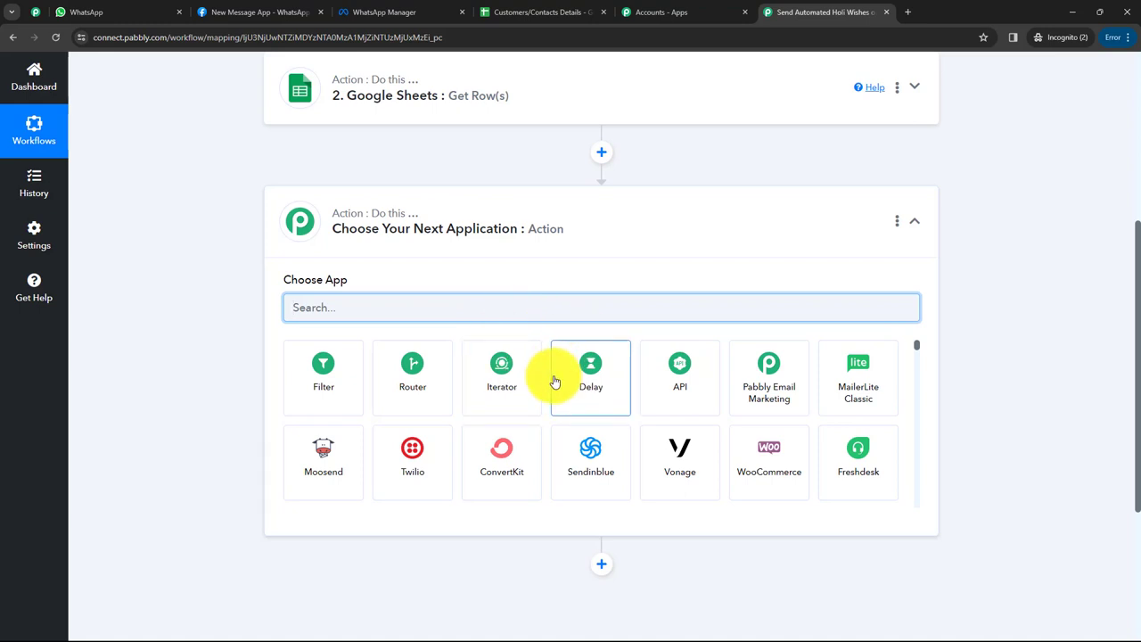
left_click(513, 381)
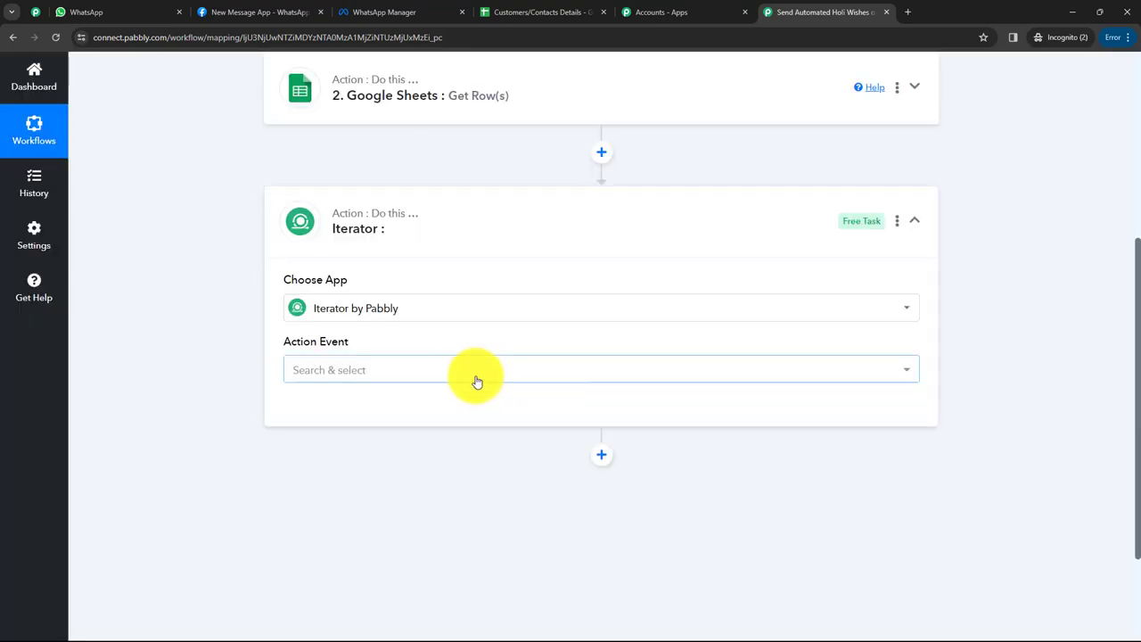
left_click(352, 371)
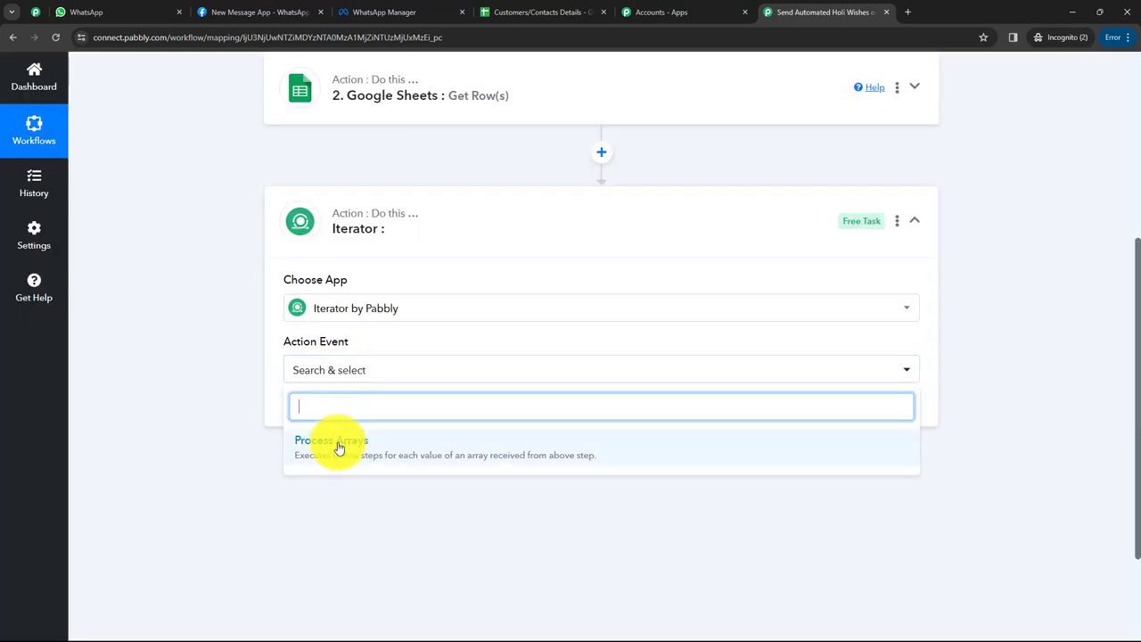
left_click(339, 446)
left_click(326, 412)
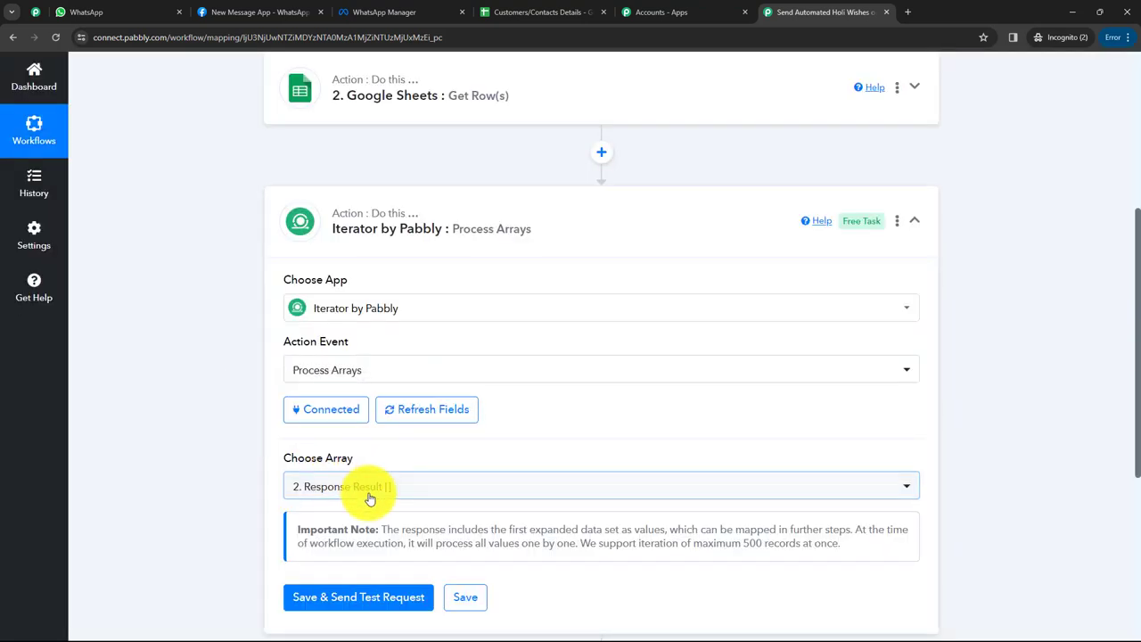
Select 2. Response Result [] as the array, then save and test the Iterator.
left_click(379, 486)
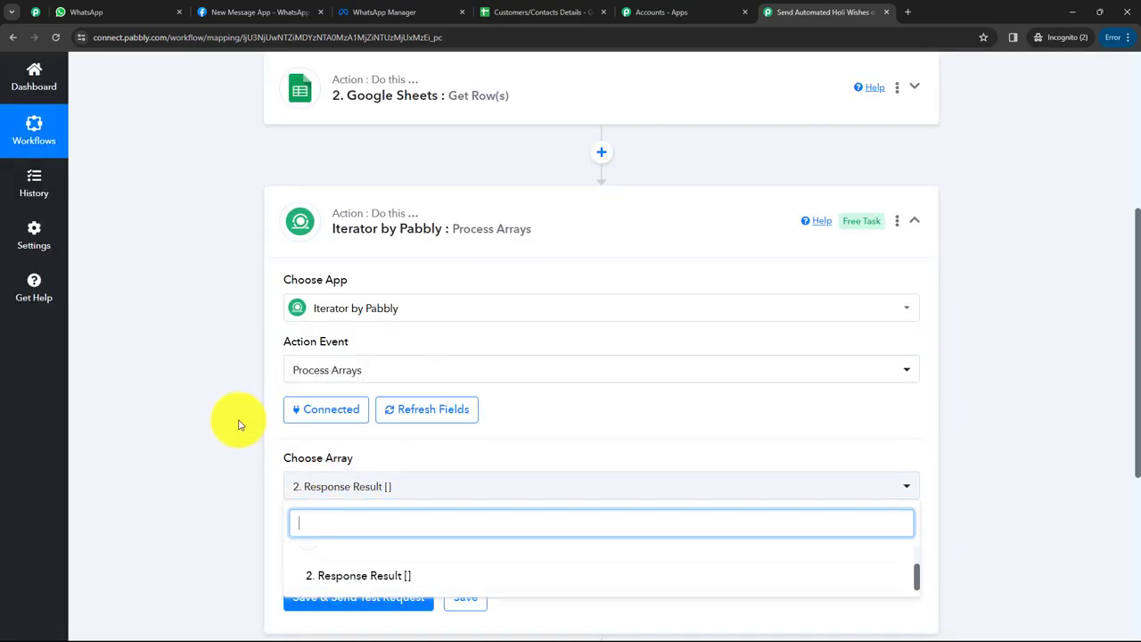
scroll(267, 420, "down", 2)
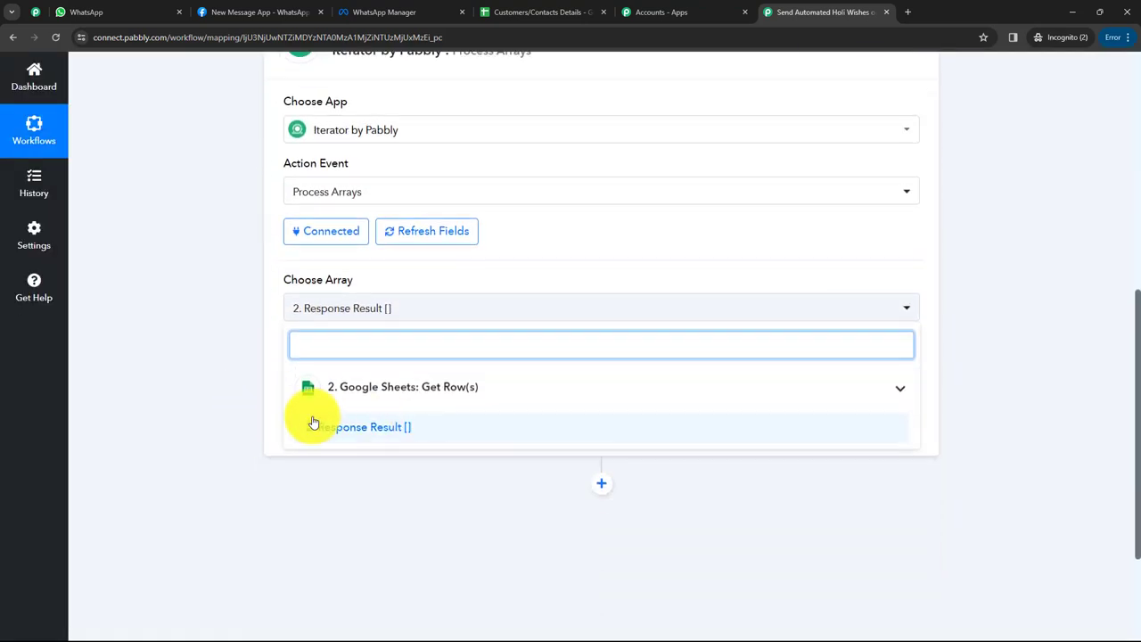
left_click(376, 433)
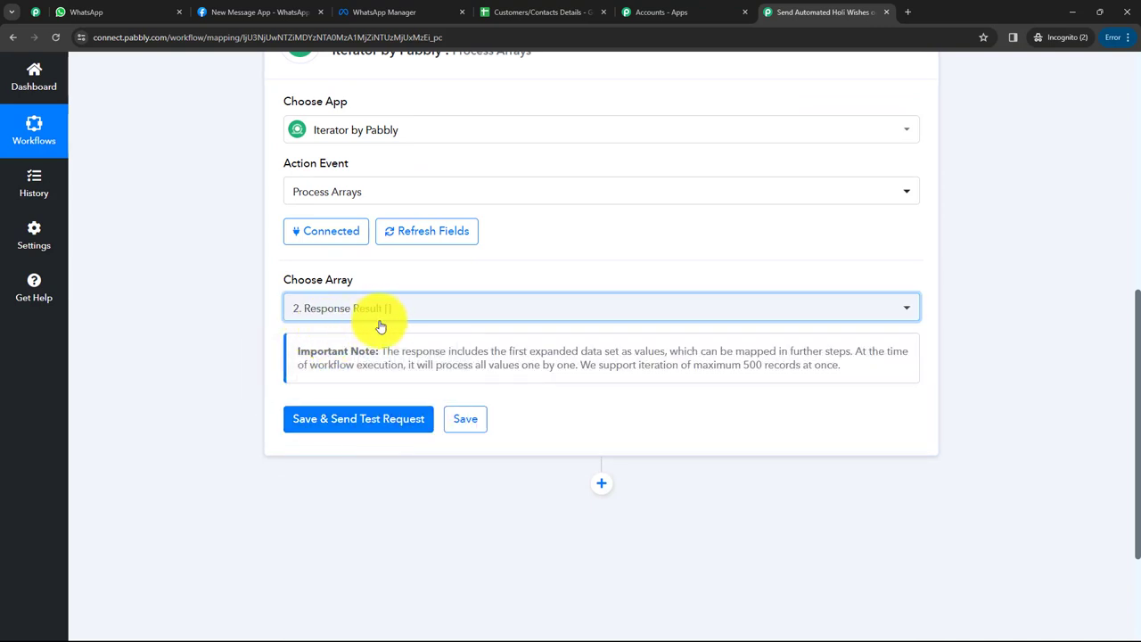
scroll(286, 357, "down", 1)
left_click(332, 308)
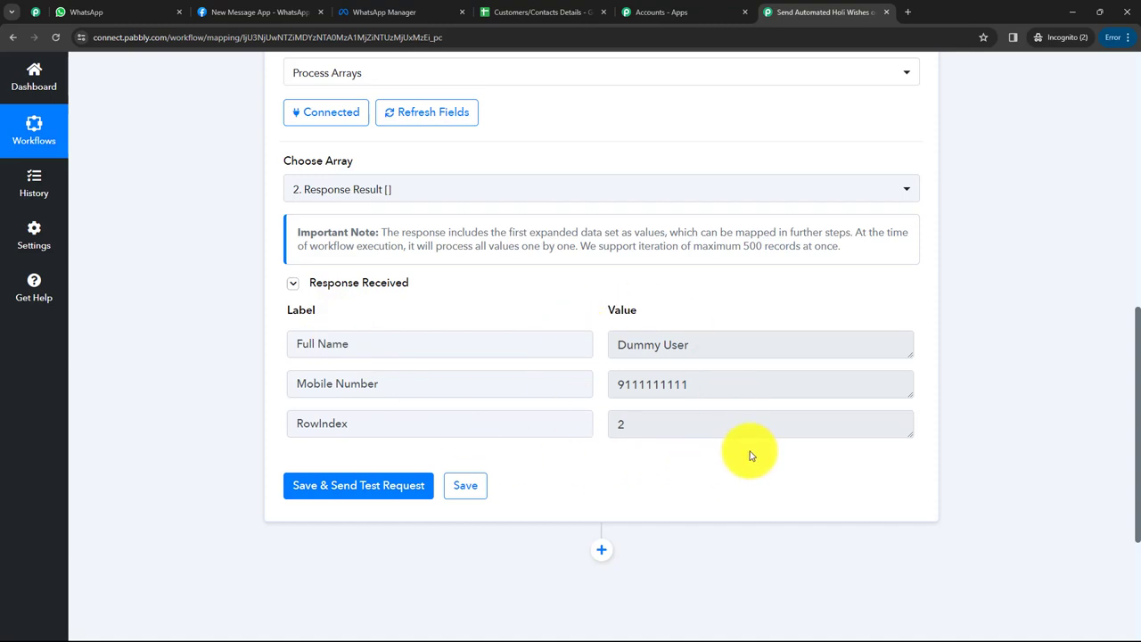
Review the returned Full Name, Mobile Number and RowIndex values in the test result.
left_click_drag(616, 346, 717, 349)
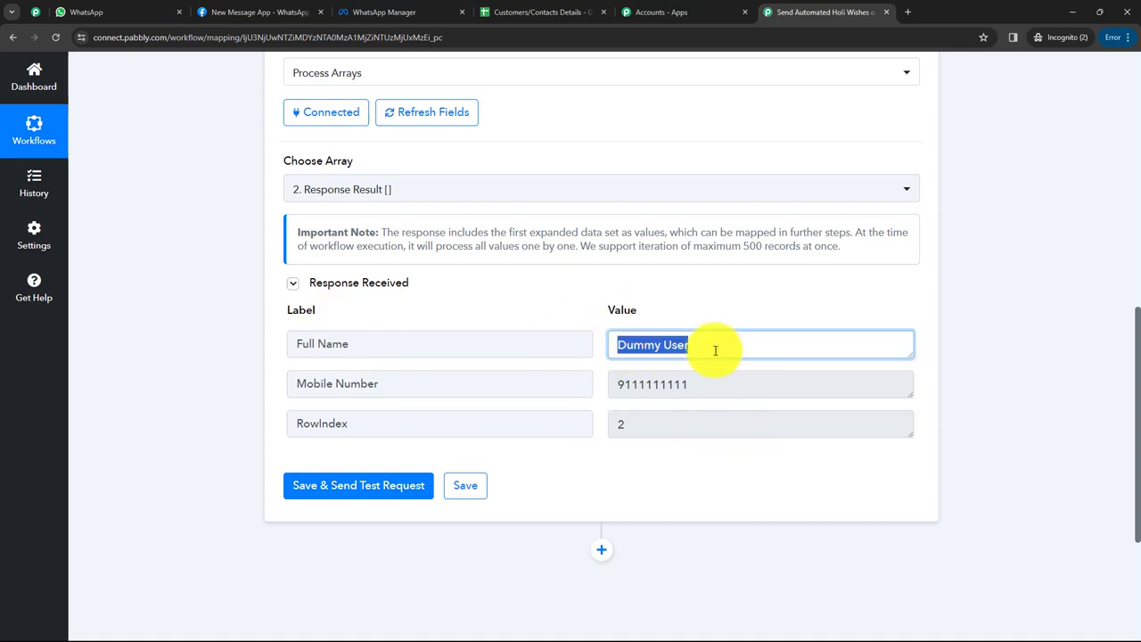
left_click_drag(620, 385, 731, 390)
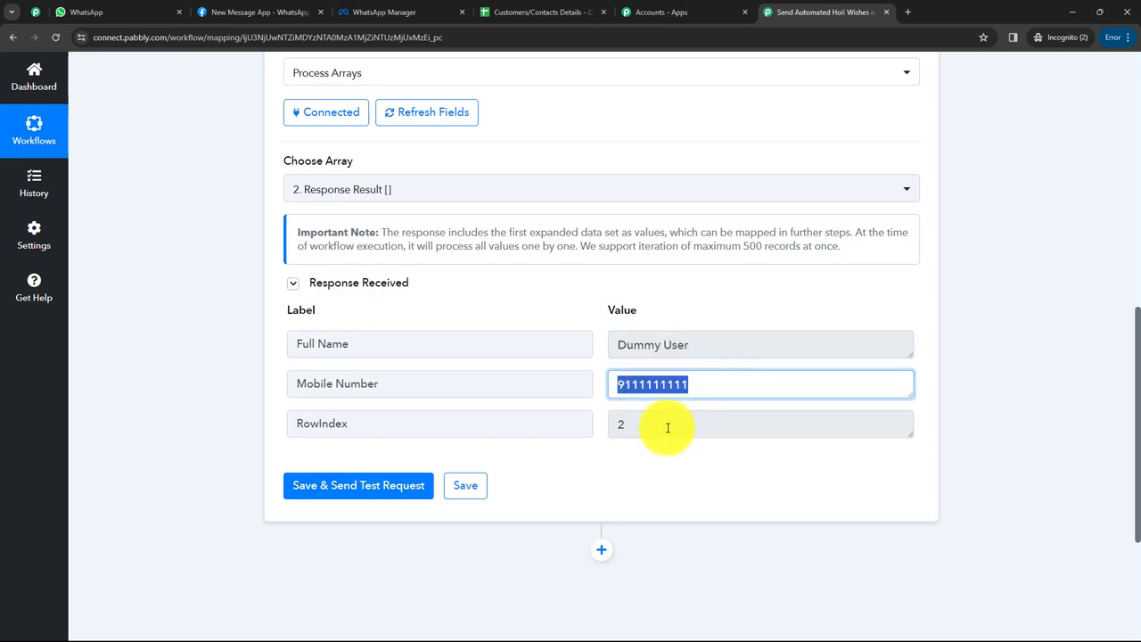
left_click_drag(667, 425, 623, 426)
left_click(660, 475)
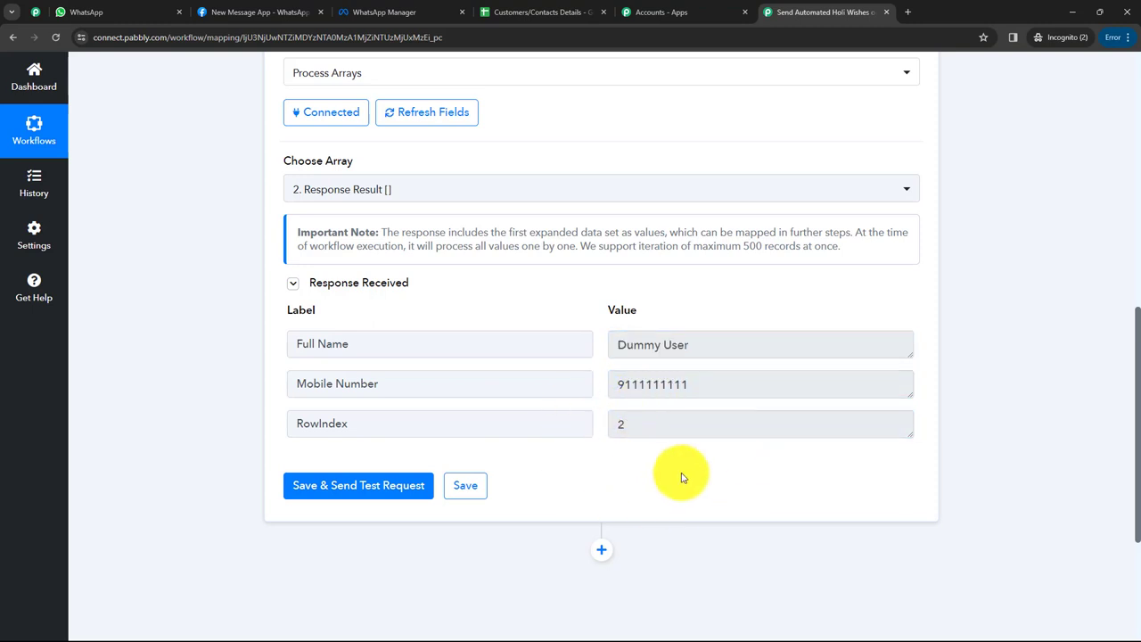
Compare the Iterator result against the rows in the Customers/Contacts Details spreadsheet.
left_click(526, 13)
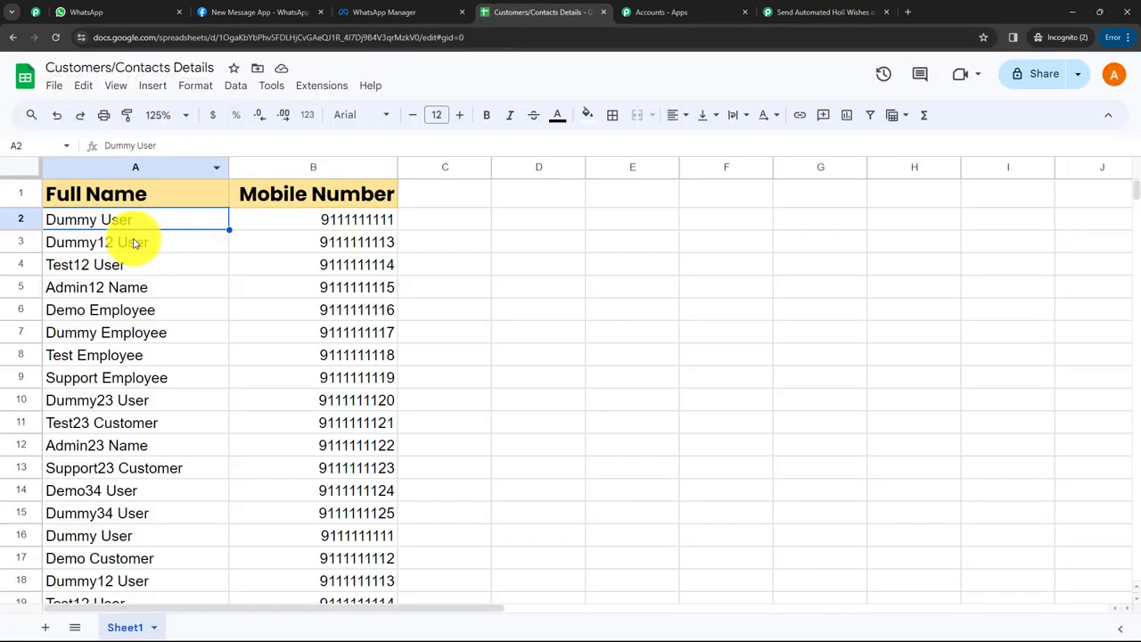
left_click(794, 13)
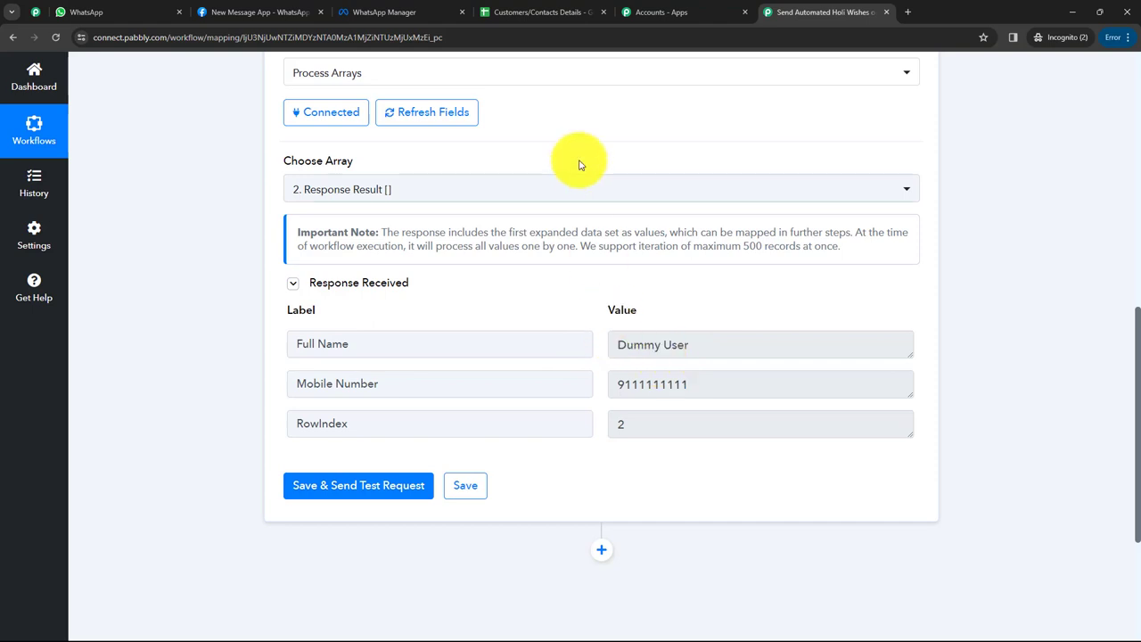
left_click(555, 12)
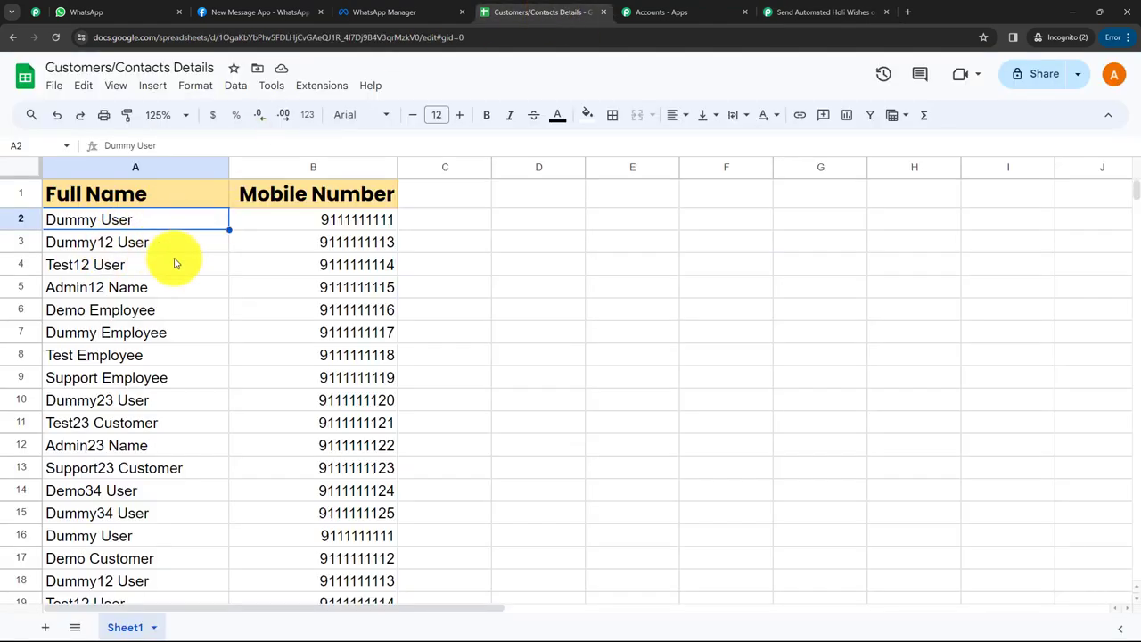
left_click(811, 13)
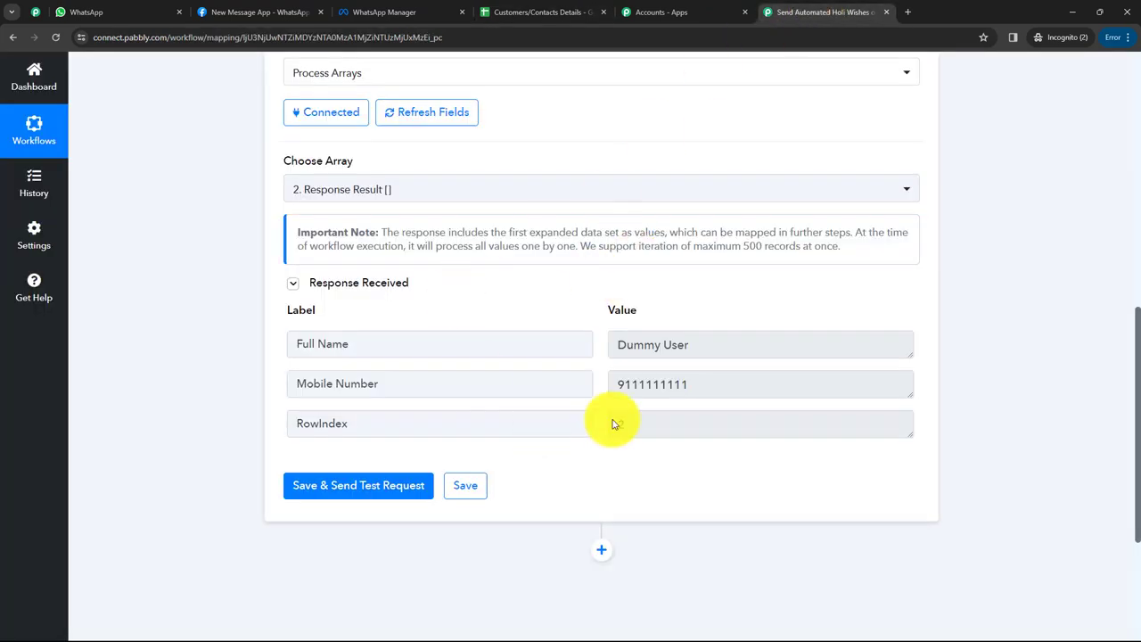
Collapse the Iterator step so the workflow shows Schedule, Google Sheets and Iterator.
scroll(625, 350, "up", 4)
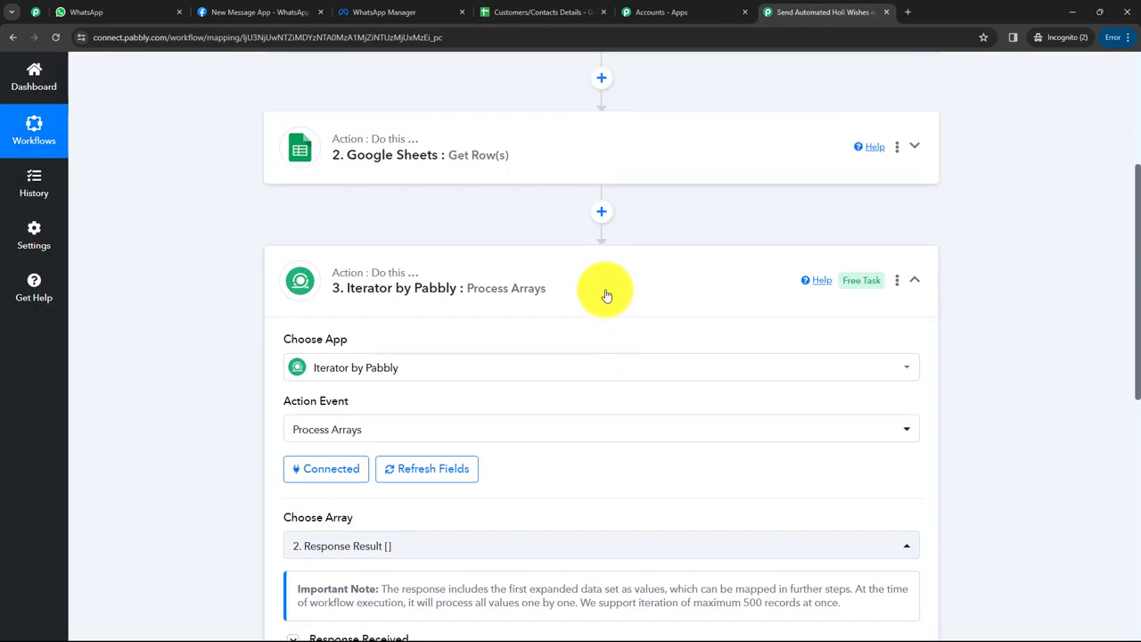
left_click(597, 300)
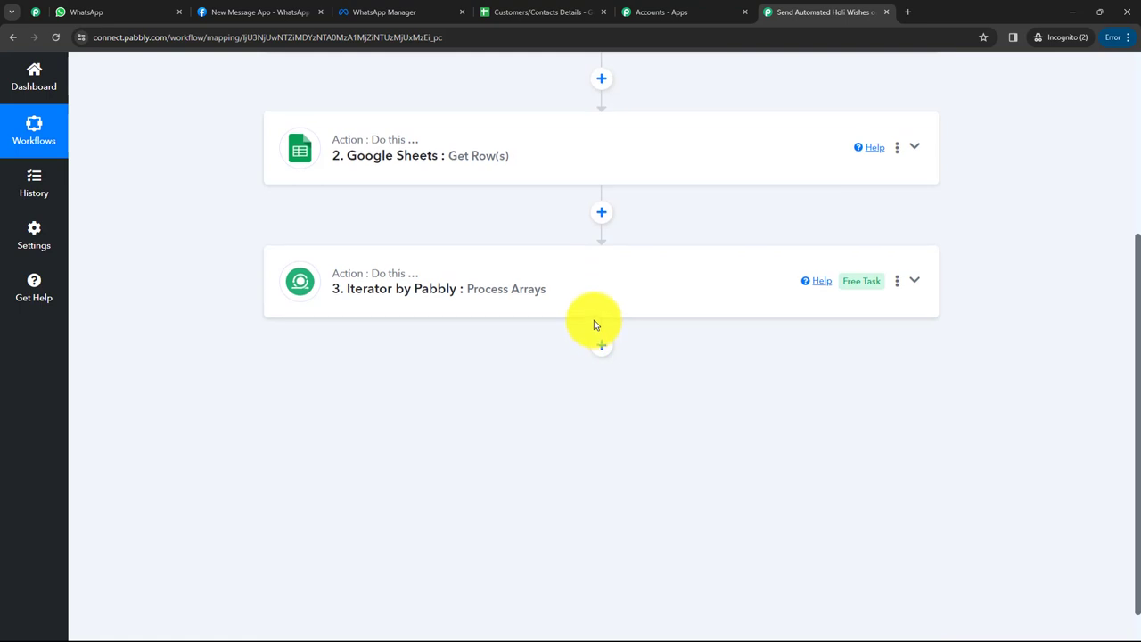
scroll(596, 323, "up", 2)
scroll(597, 317, "up", 1)
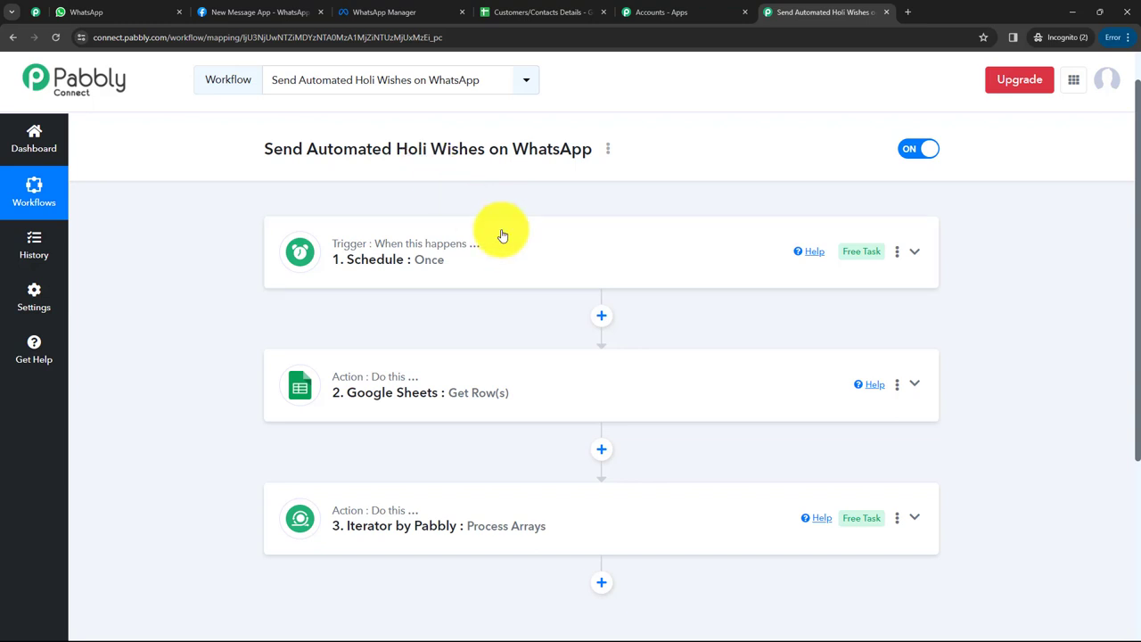
scroll(502, 235, "down", 2)
Add a WhatsApp Cloud API step with the Send Template Message action after the Iterator, then start connecting an account.
left_click(607, 413)
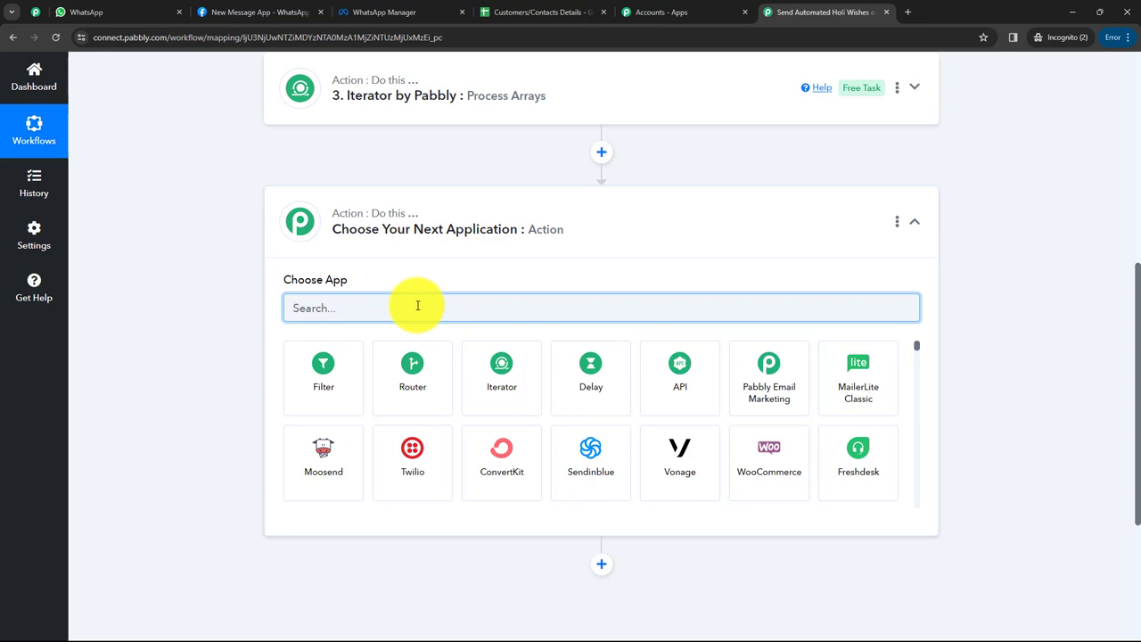
type("Whatsa")
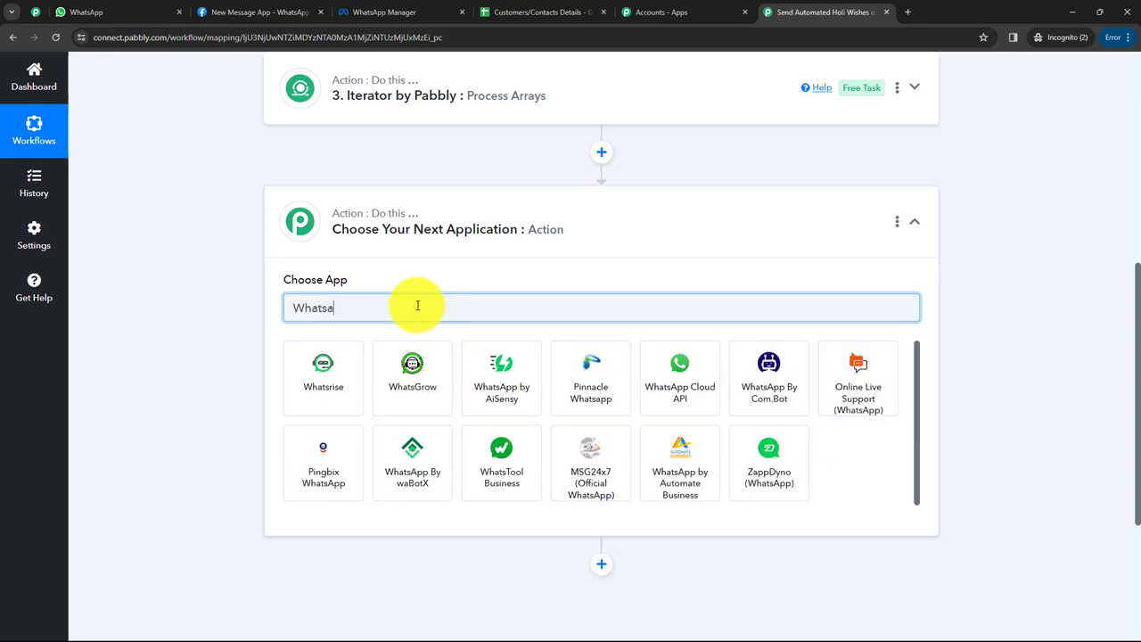
type("pp")
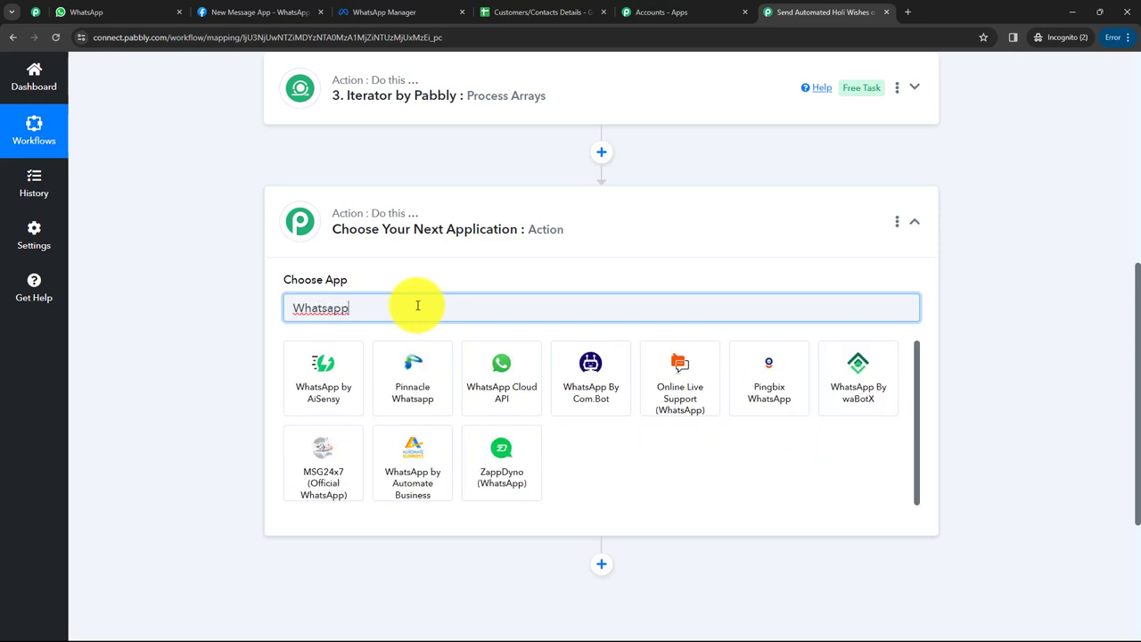
left_click(486, 382)
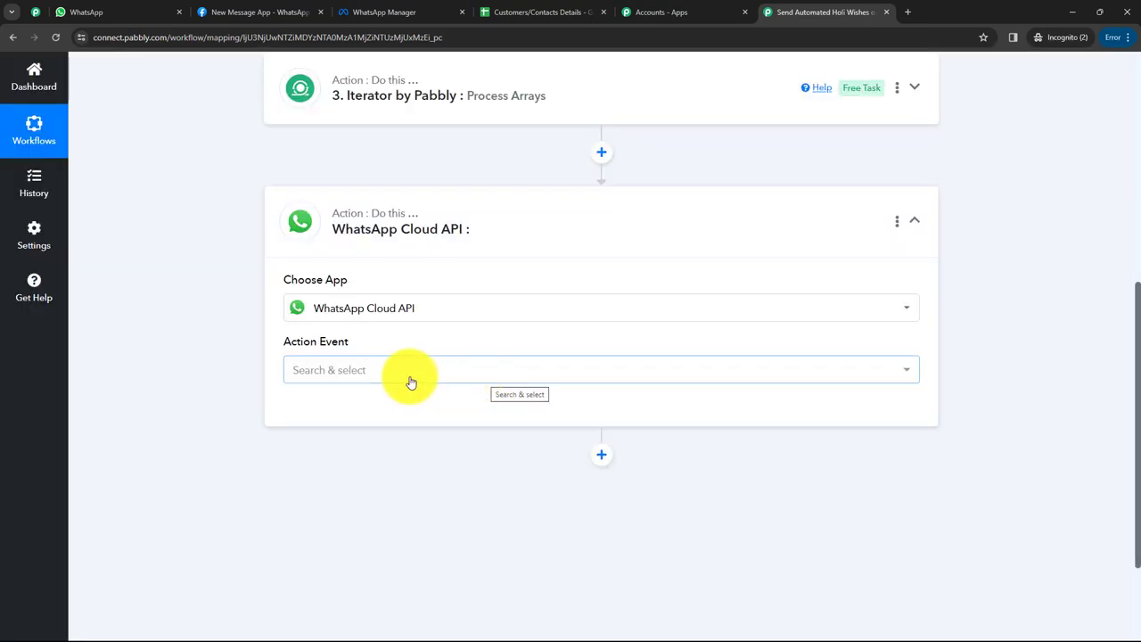
left_click(373, 373)
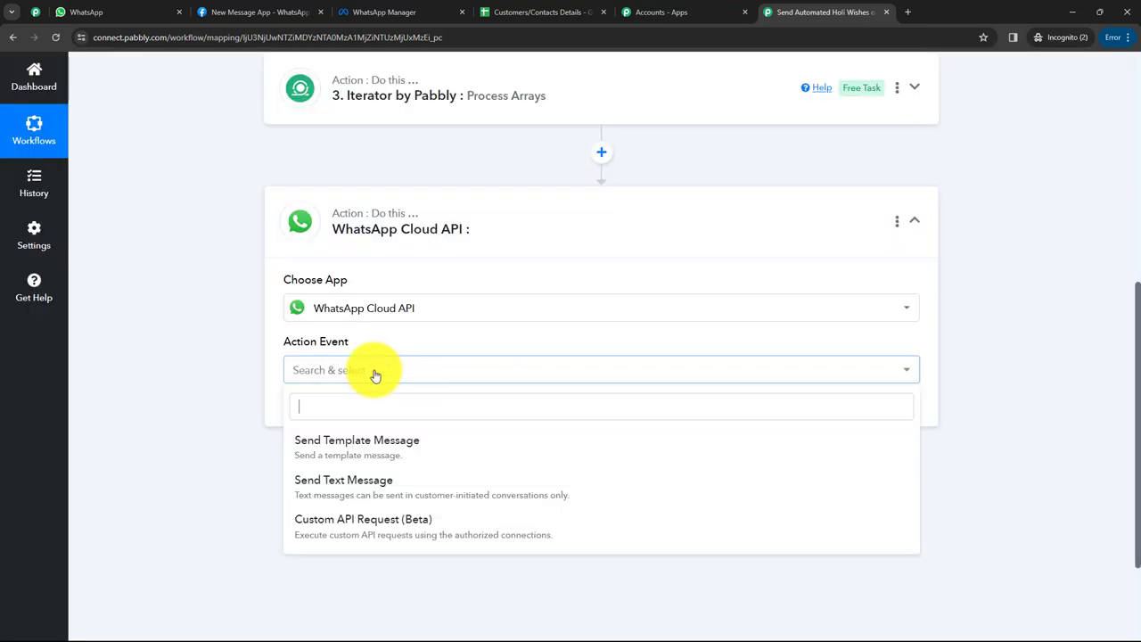
left_click(373, 446)
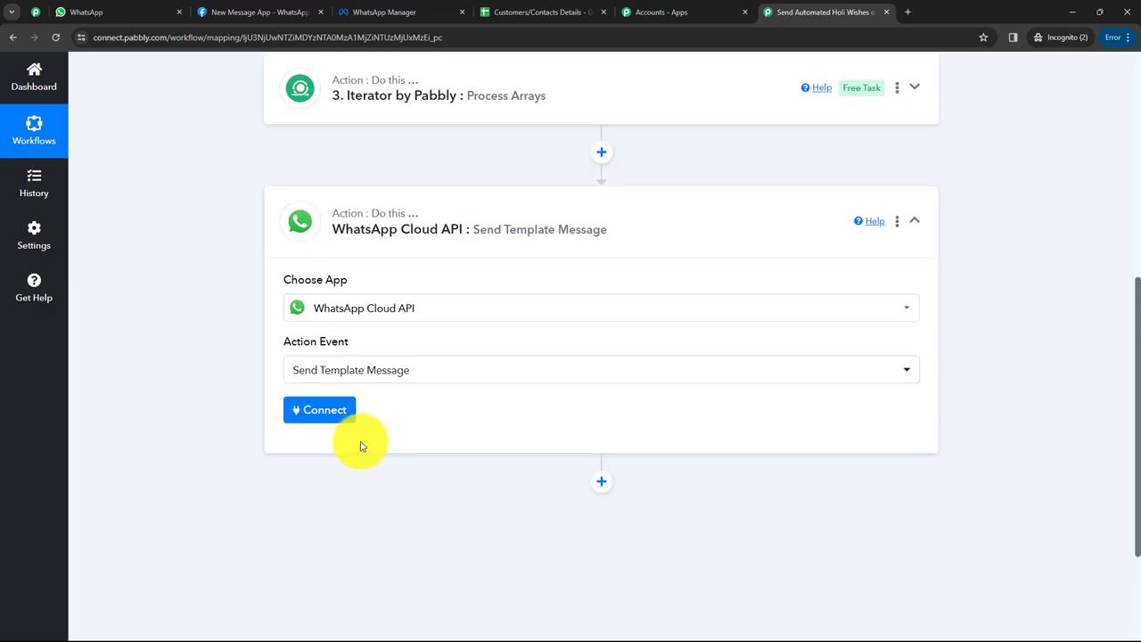
left_click(340, 411)
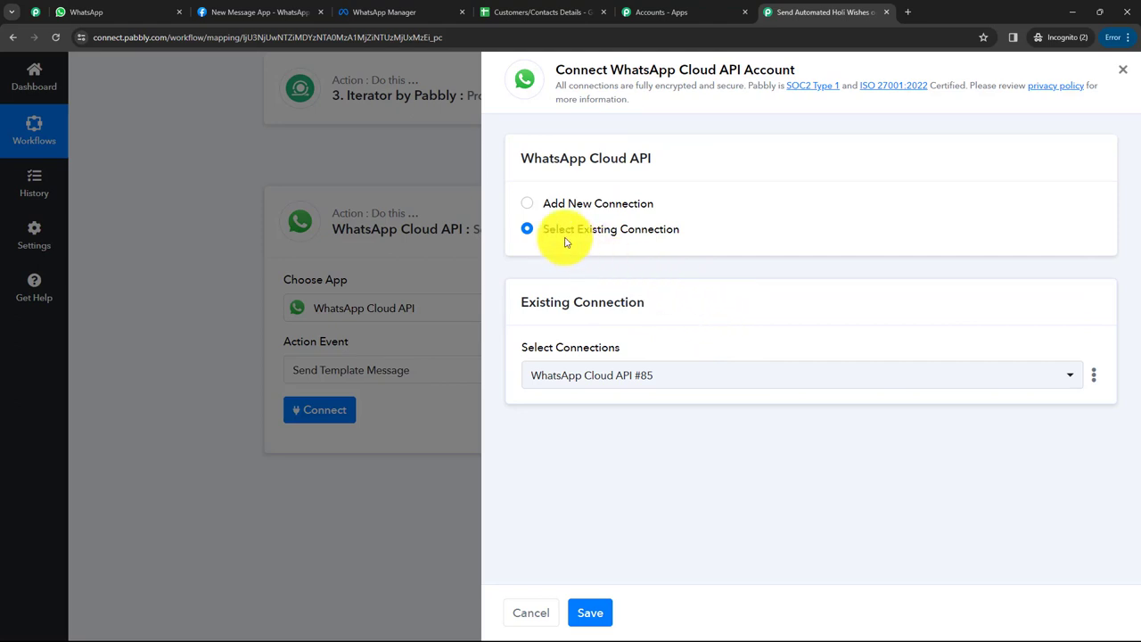
Choose Add New Connection for the WhatsApp Cloud API account.
left_click(527, 204)
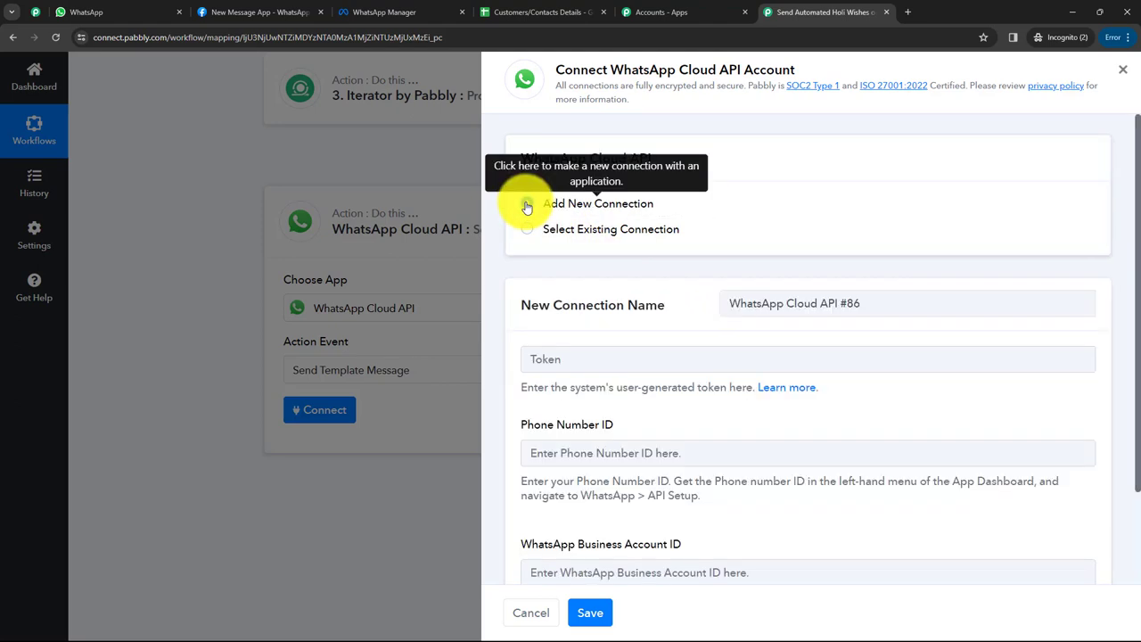
left_click(526, 229)
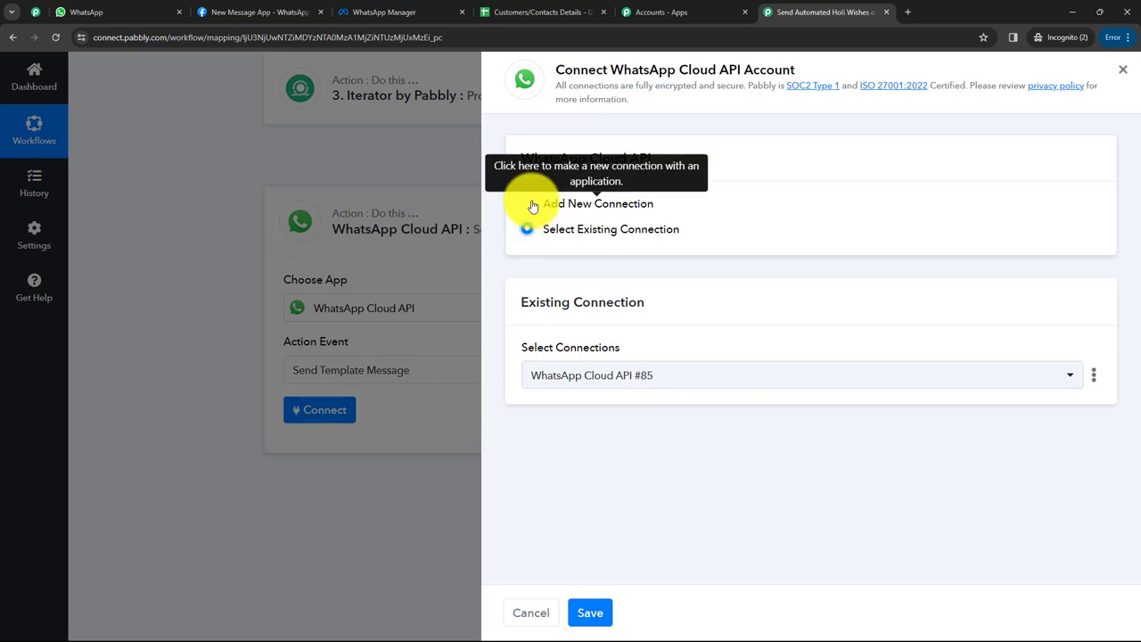
left_click(532, 205)
scroll(687, 295, "down", 2)
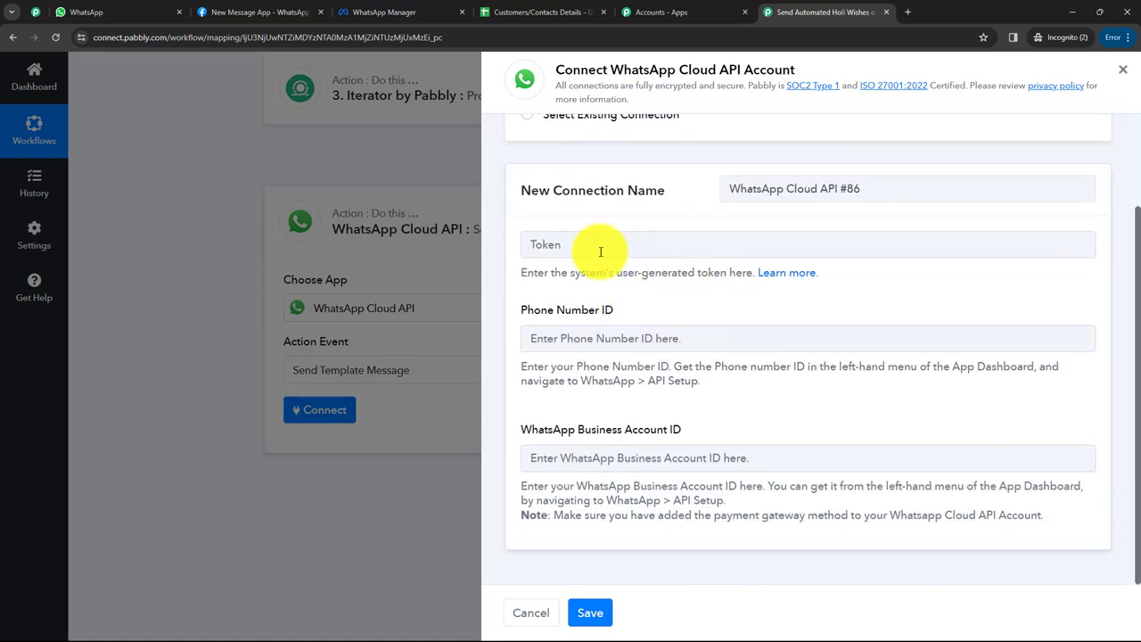
Review the Token, Phone Number ID and Business Account ID fields and open the token help guide.
left_click(595, 247)
left_click(595, 341)
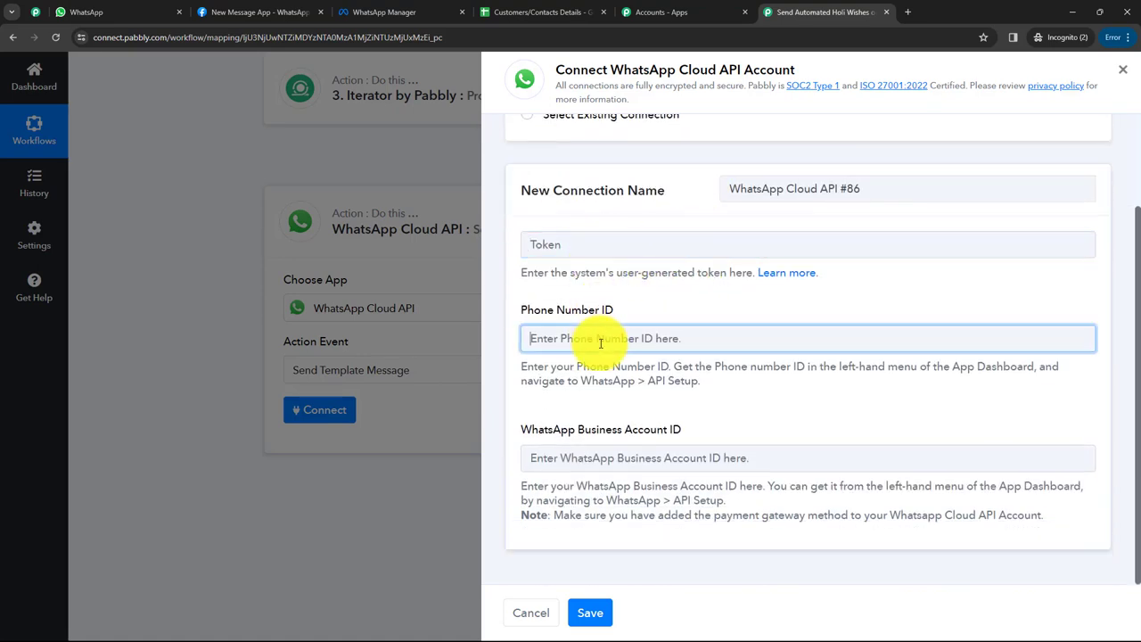
left_click(572, 457)
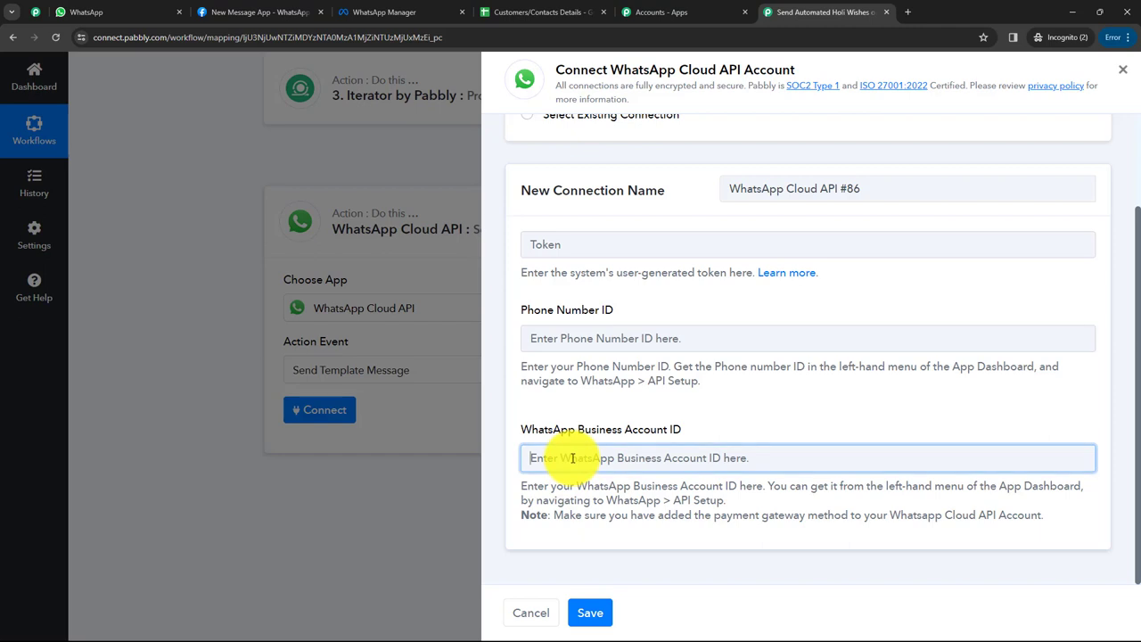
left_click(733, 426)
left_click(733, 426)
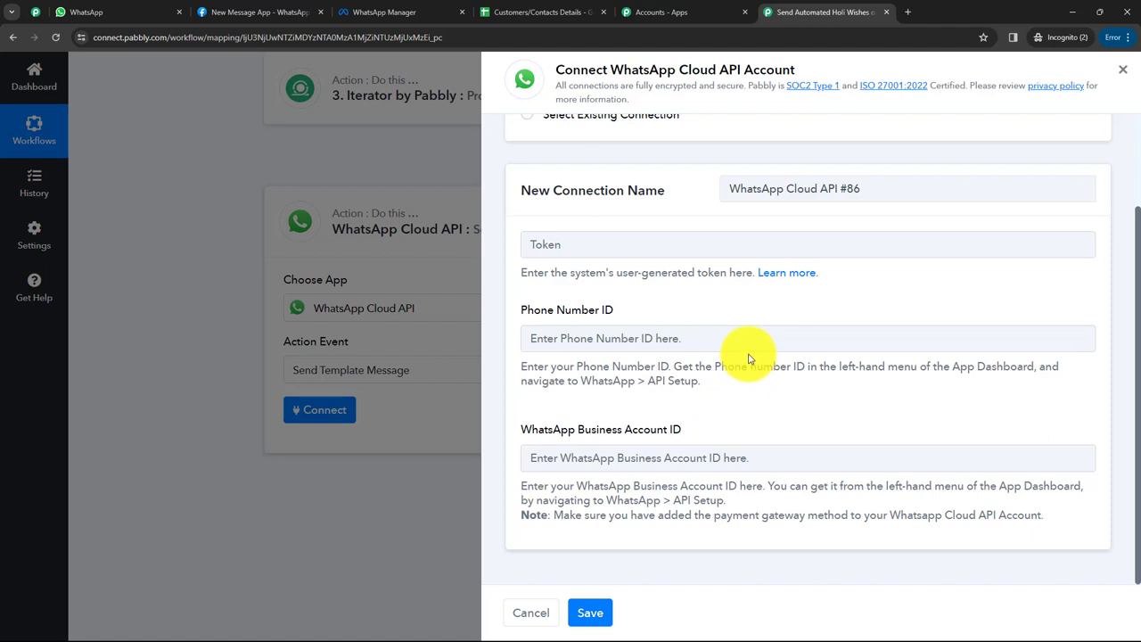
left_click(781, 273)
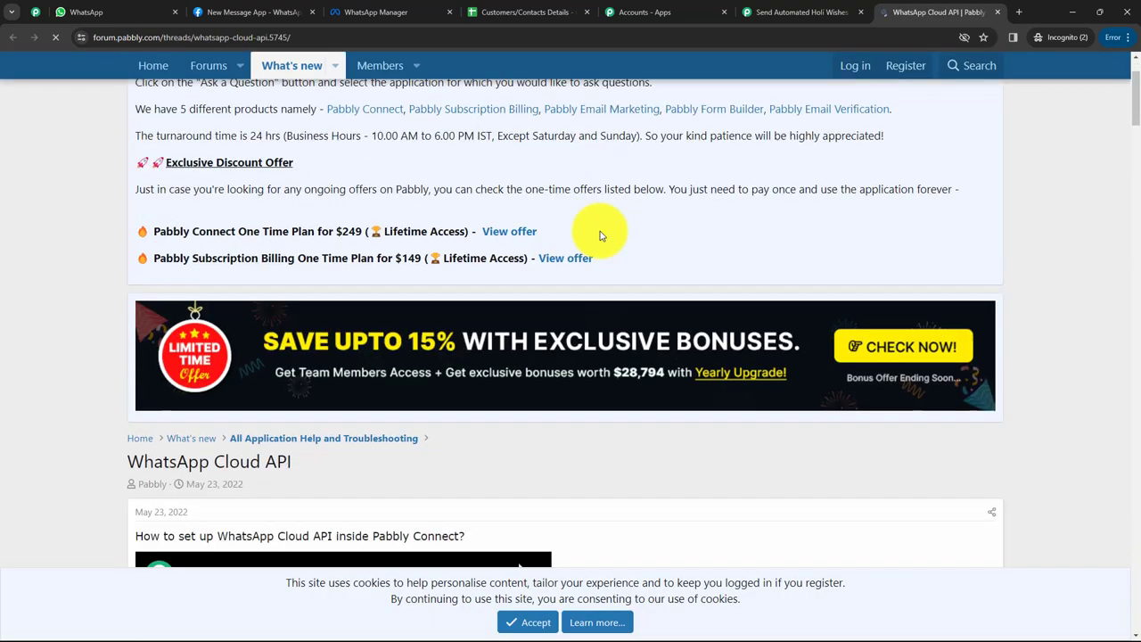
scroll(600, 234, "down", 5)
scroll(591, 233, "down", 2)
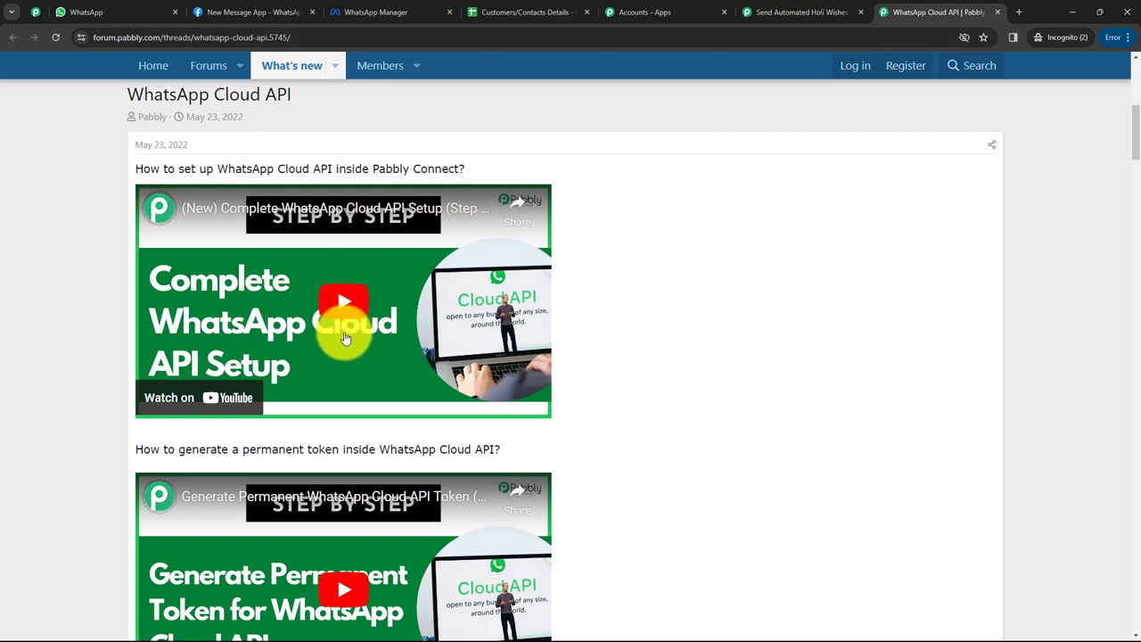
scroll(377, 331, "down", 1)
scroll(318, 349, "down", 1)
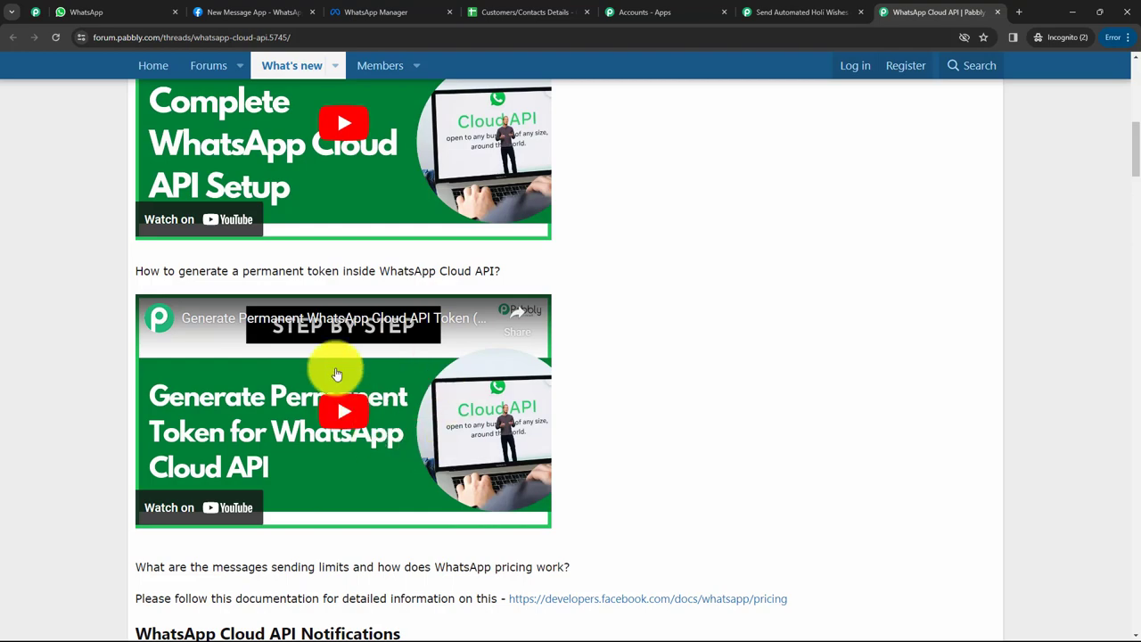
scroll(612, 402, "down", 1)
scroll(624, 331, "down", 3)
scroll(349, 315, "down", 2)
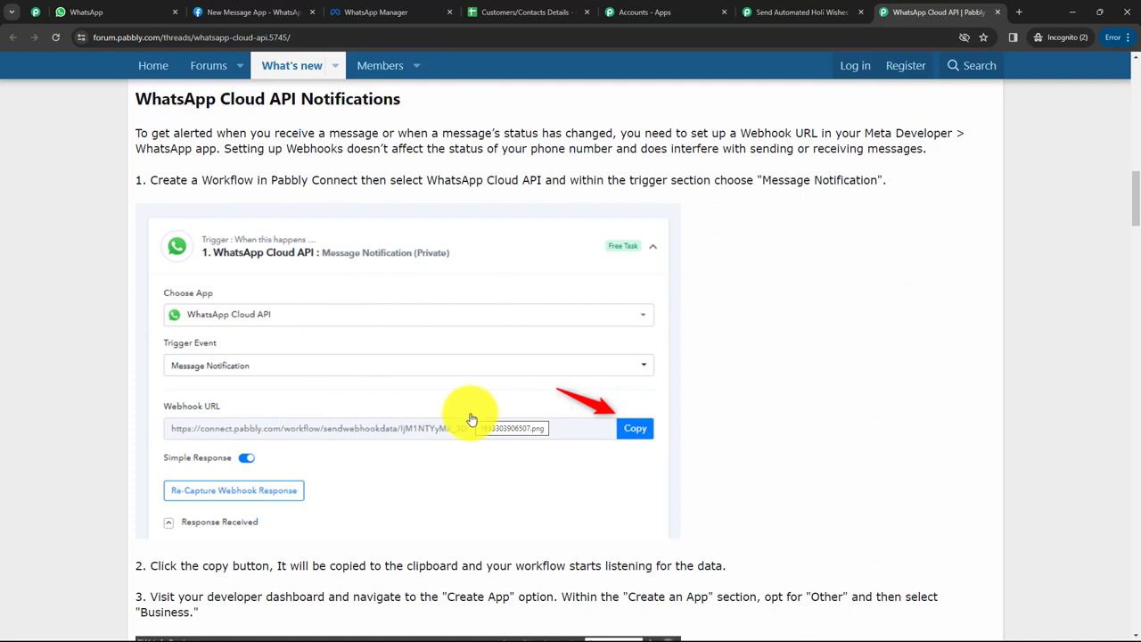
left_click(999, 14)
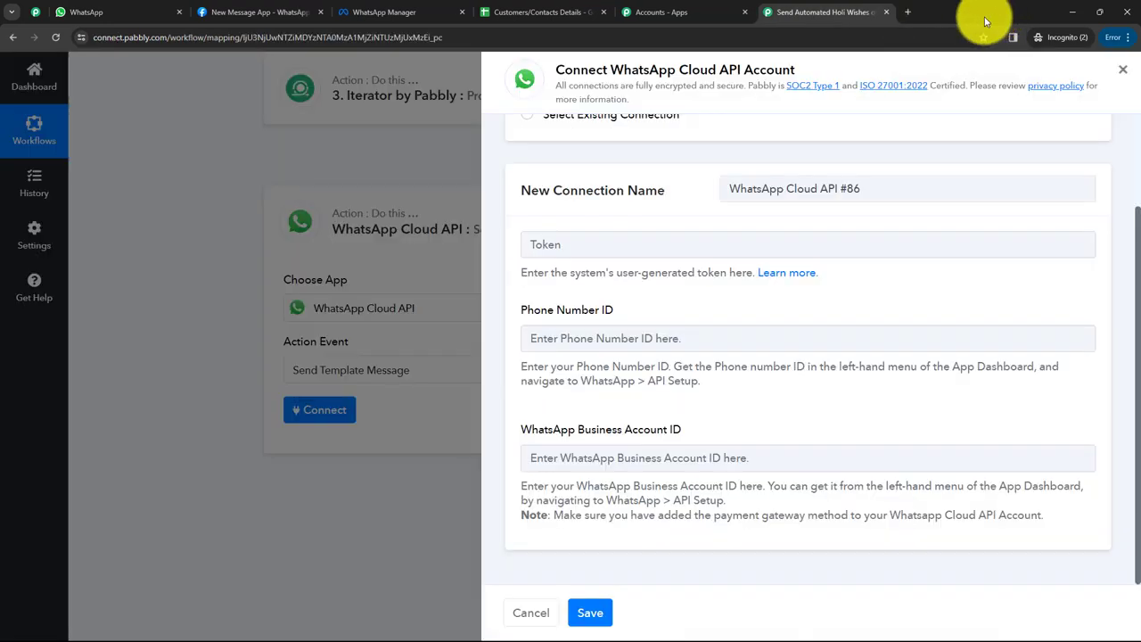
Paste the access token and Phone Number ID from Meta's API Setup page into the connection form.
left_click(285, 16)
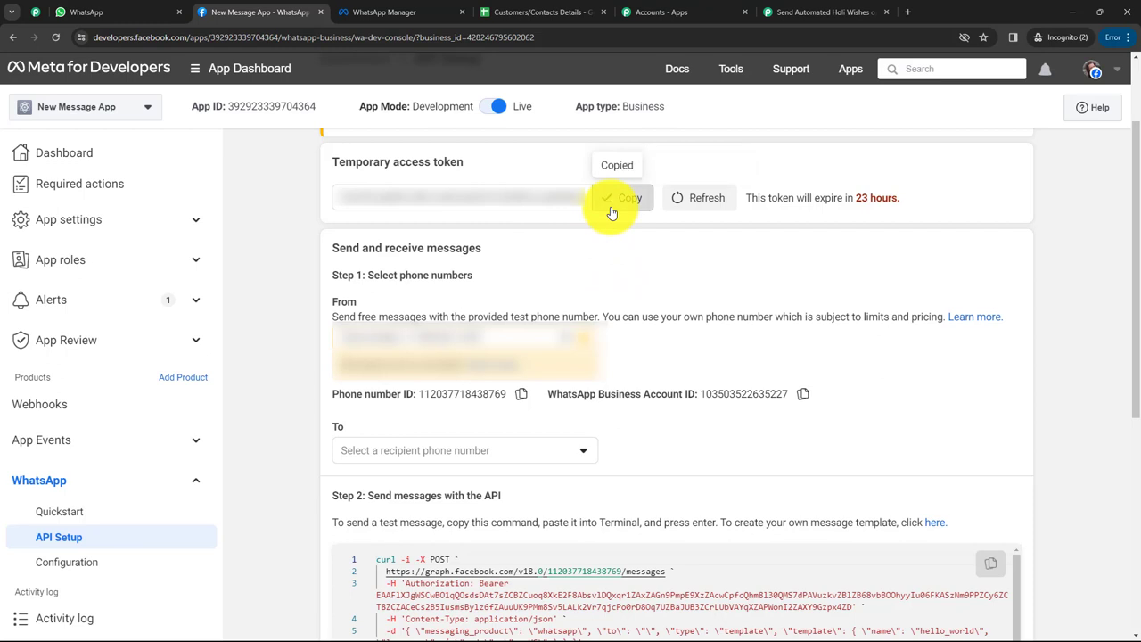
left_click(798, 11)
left_click(613, 242)
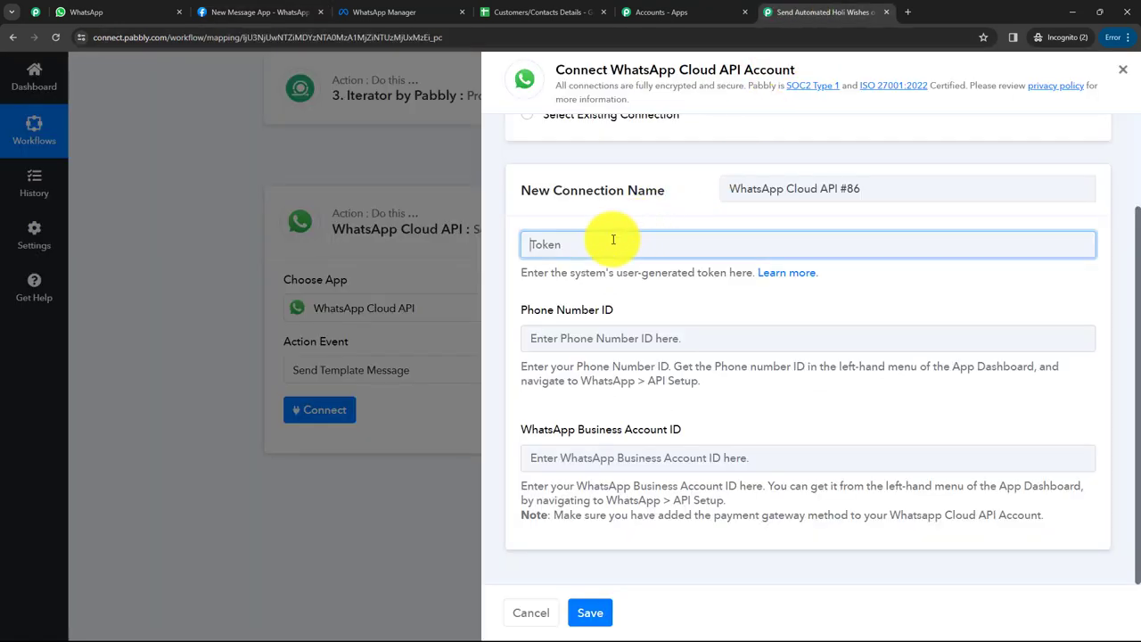
key("ctrl+v")
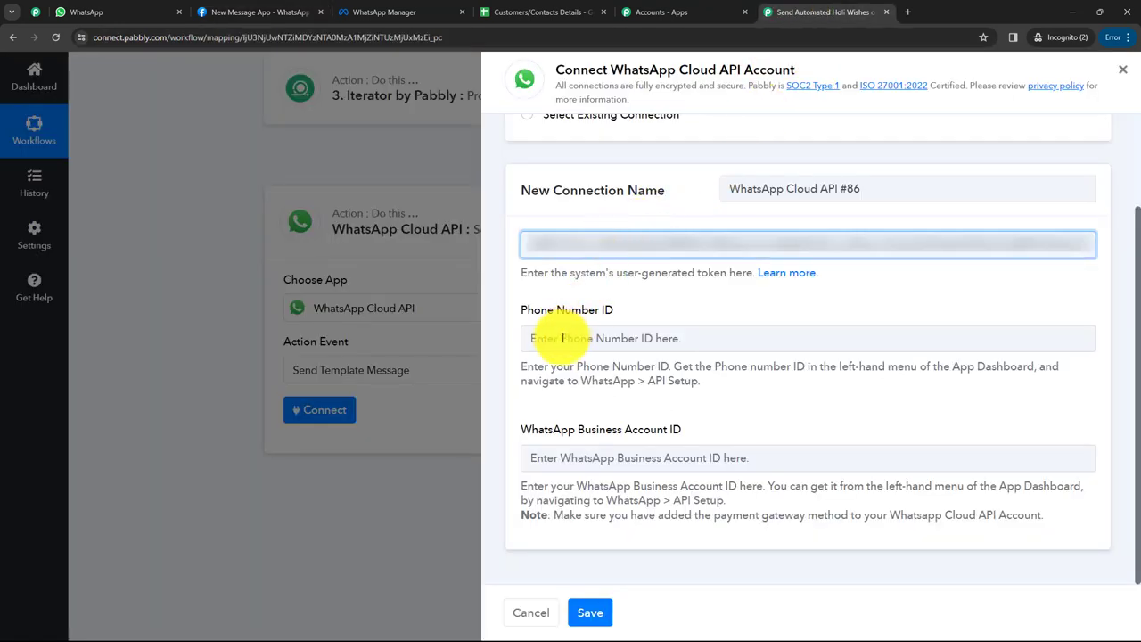
left_click(561, 338)
left_click(259, 12)
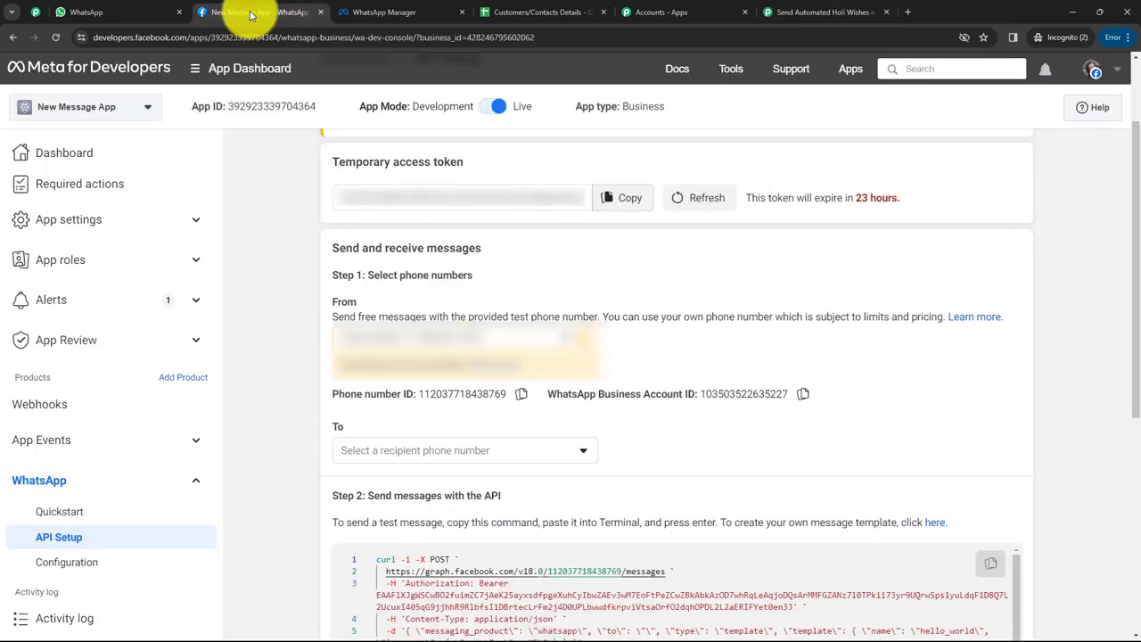
left_click(520, 394)
left_click(820, 11)
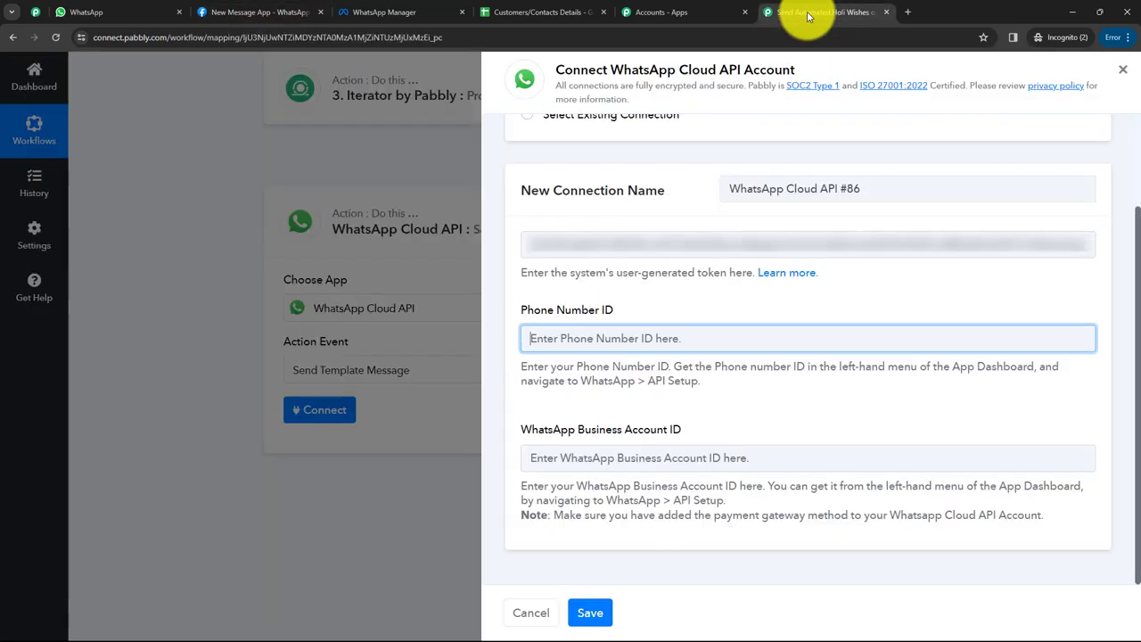
key("ctrl+v")
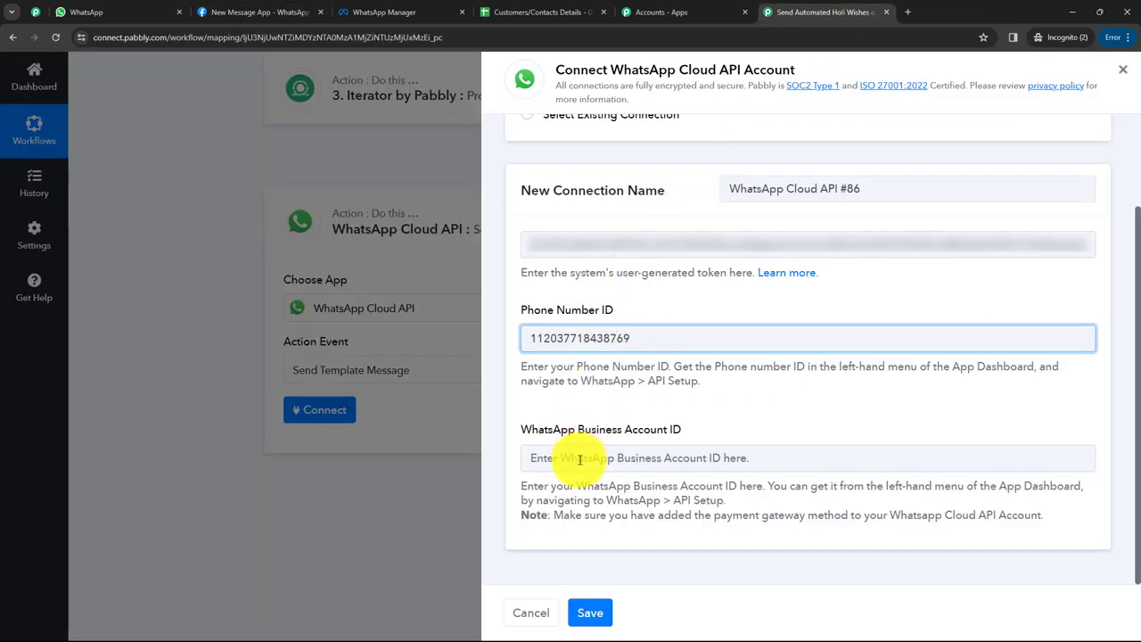
Paste the WhatsApp Business Account ID and save the new connection.
left_click(579, 459)
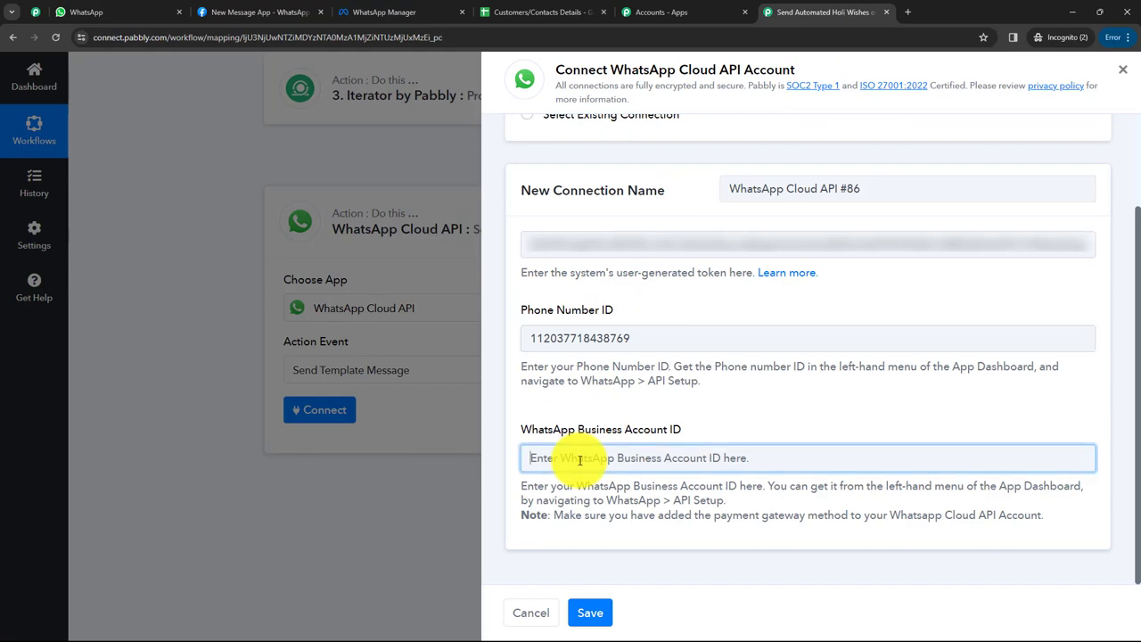
left_click(277, 12)
left_click(803, 393)
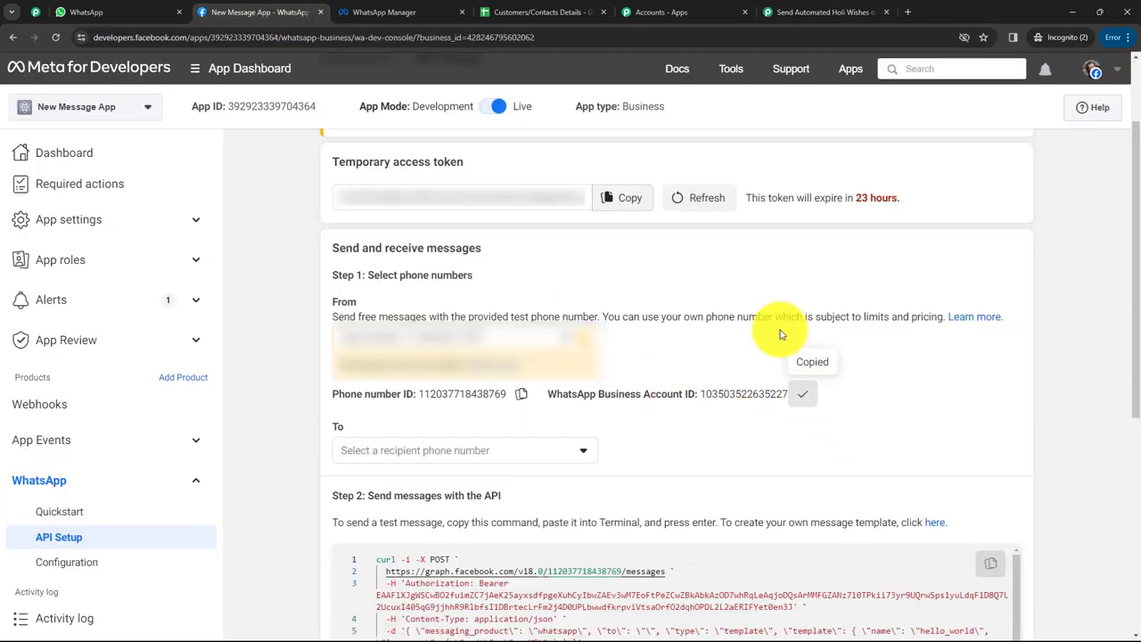
left_click(803, 12)
key("ctrl+v")
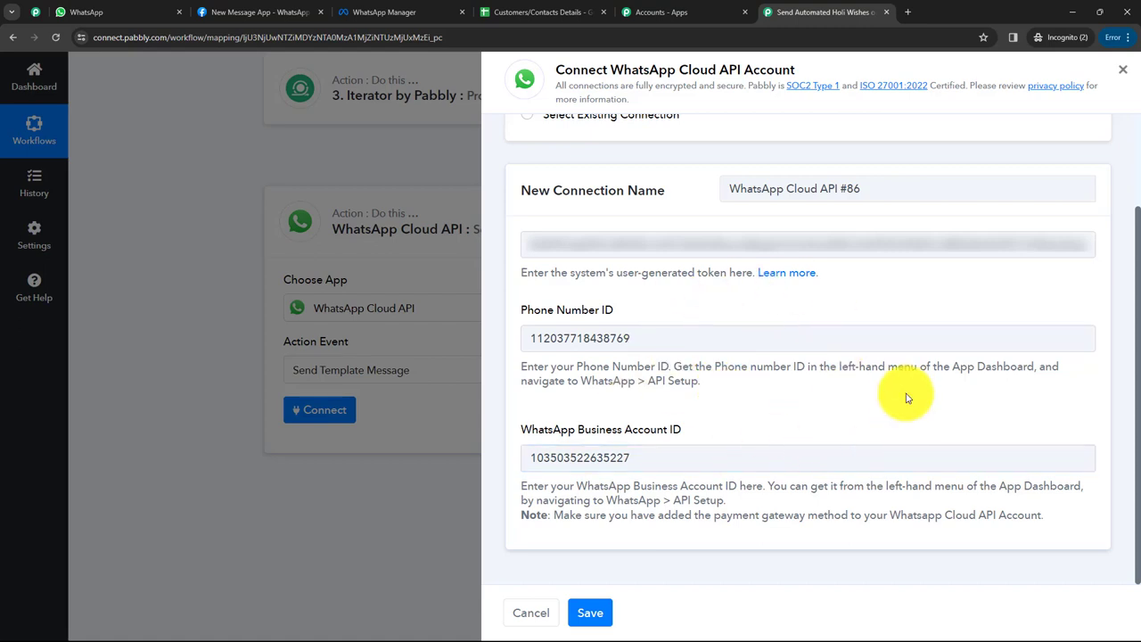
left_click(602, 622)
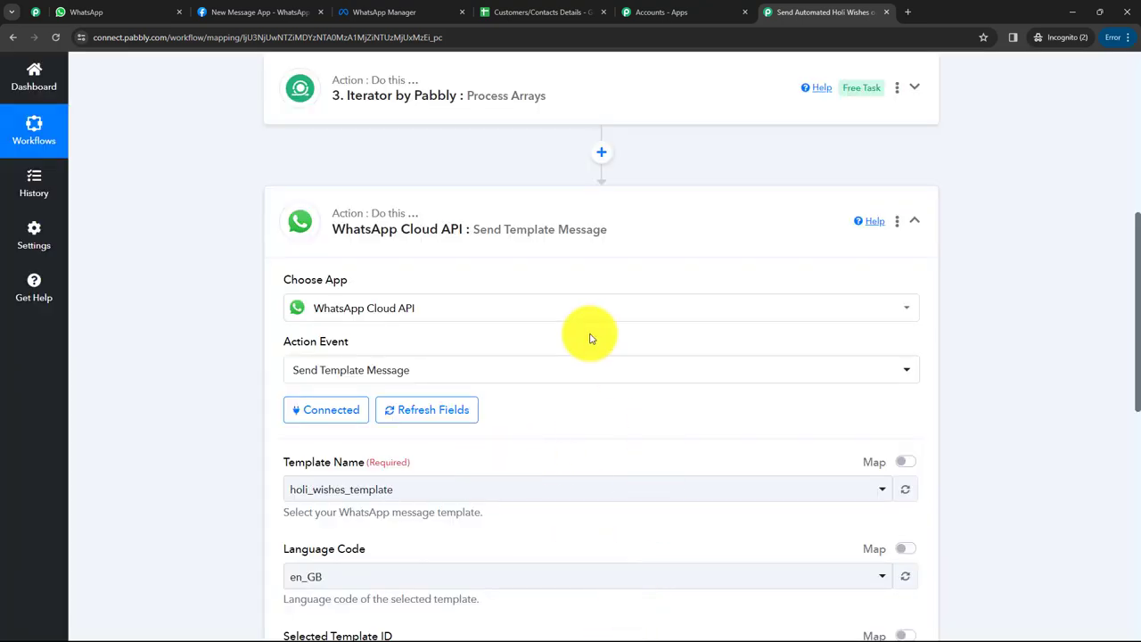
scroll(598, 363, "down", 1)
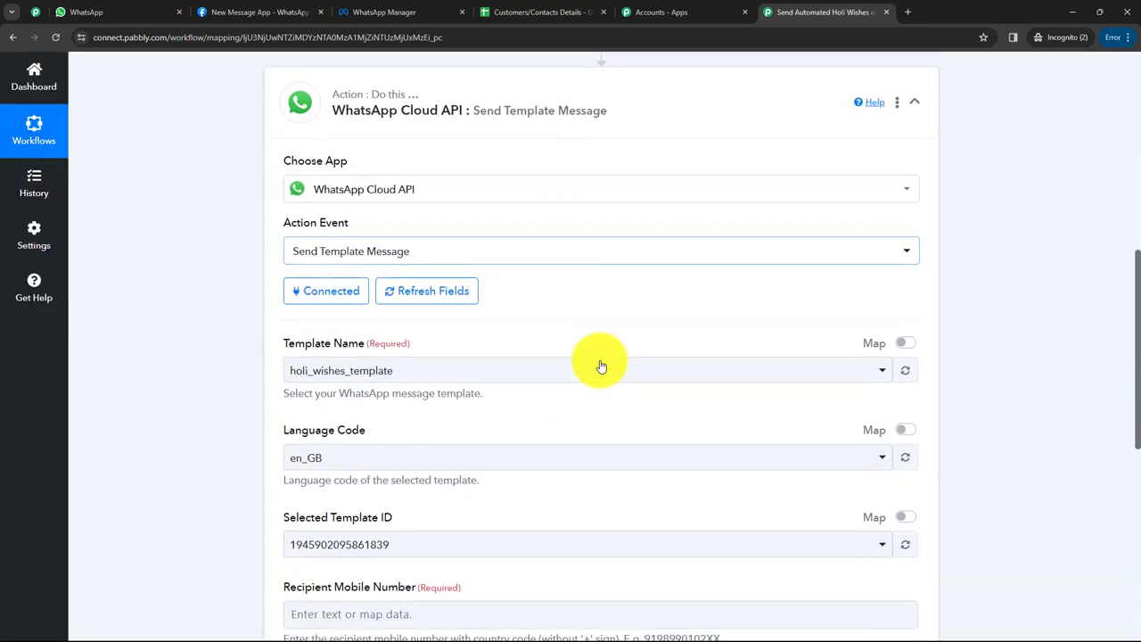
scroll(599, 363, "down", 2)
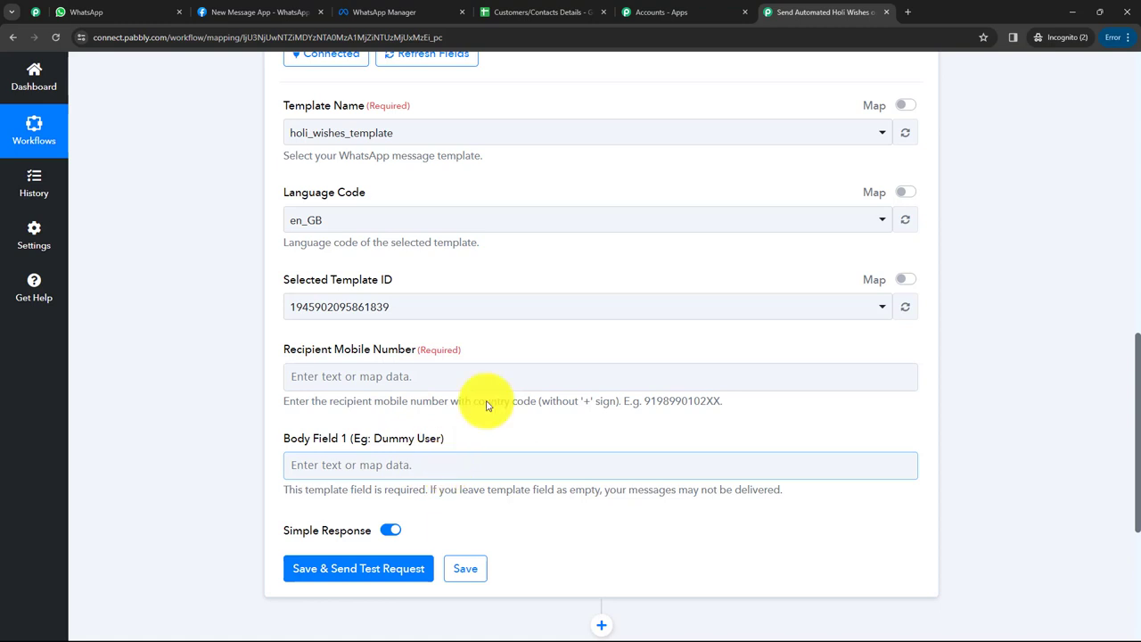
left_click(373, 139)
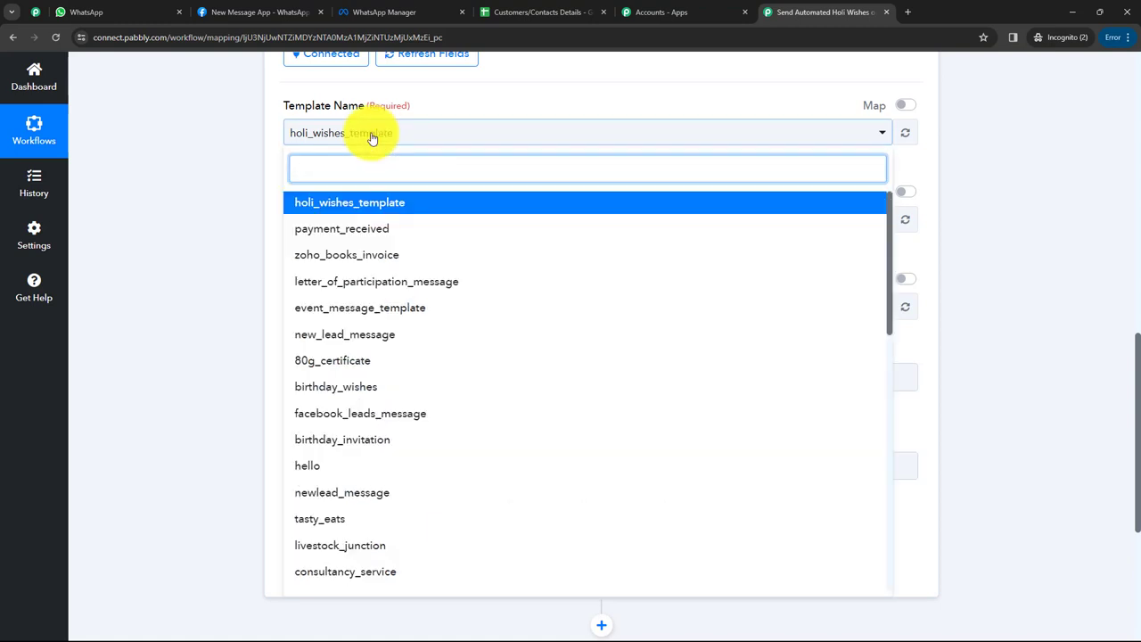
left_click(358, 204)
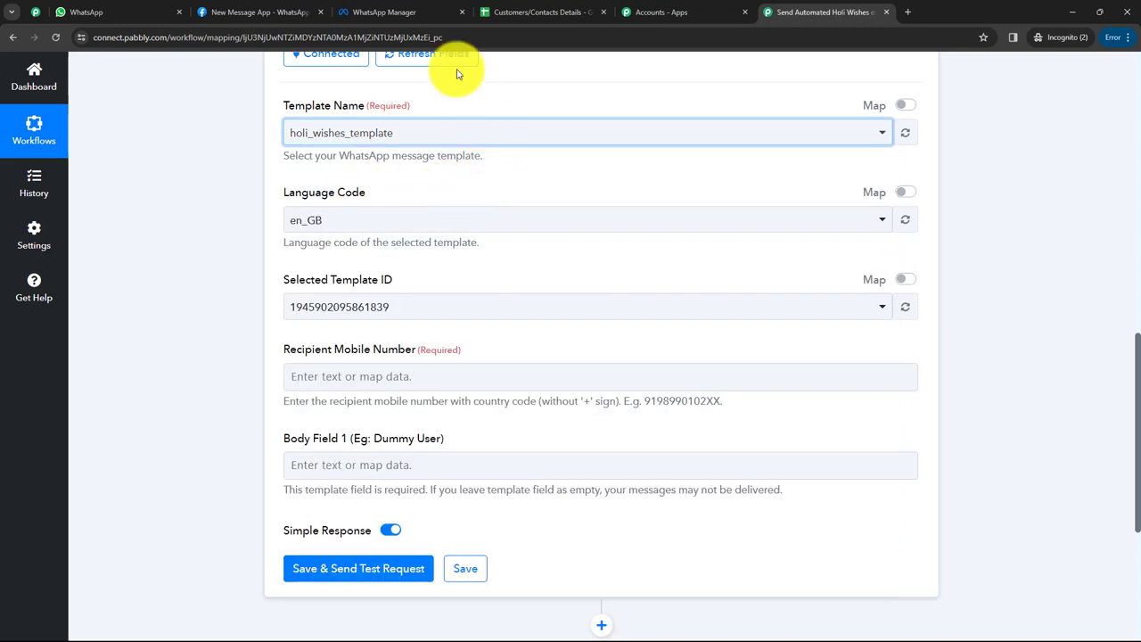
left_click(392, 12)
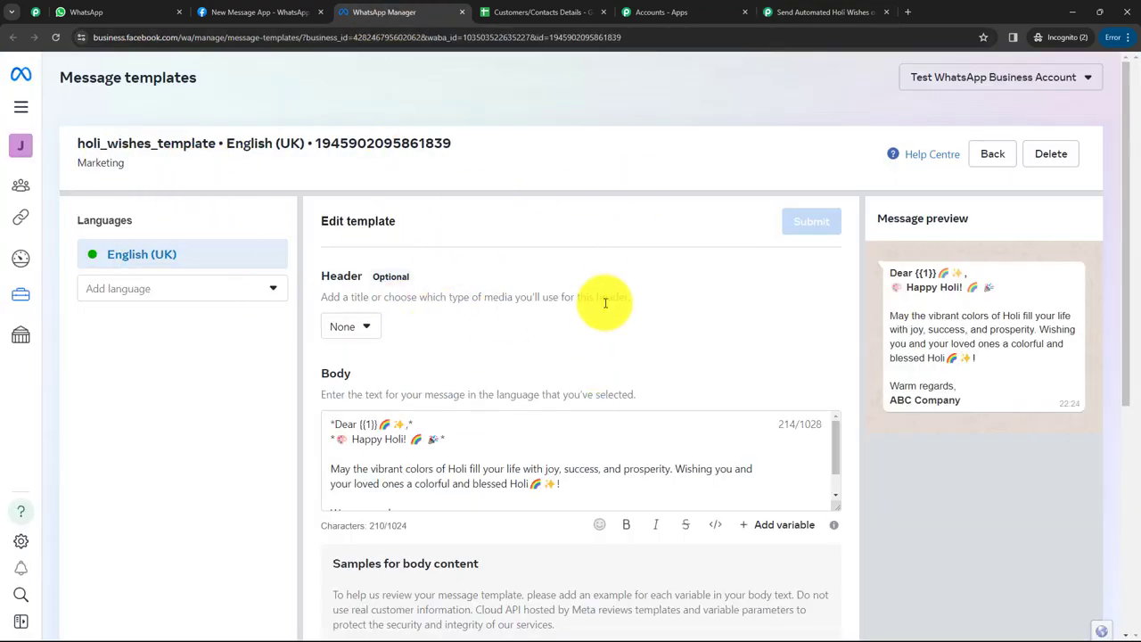
left_click(820, 12)
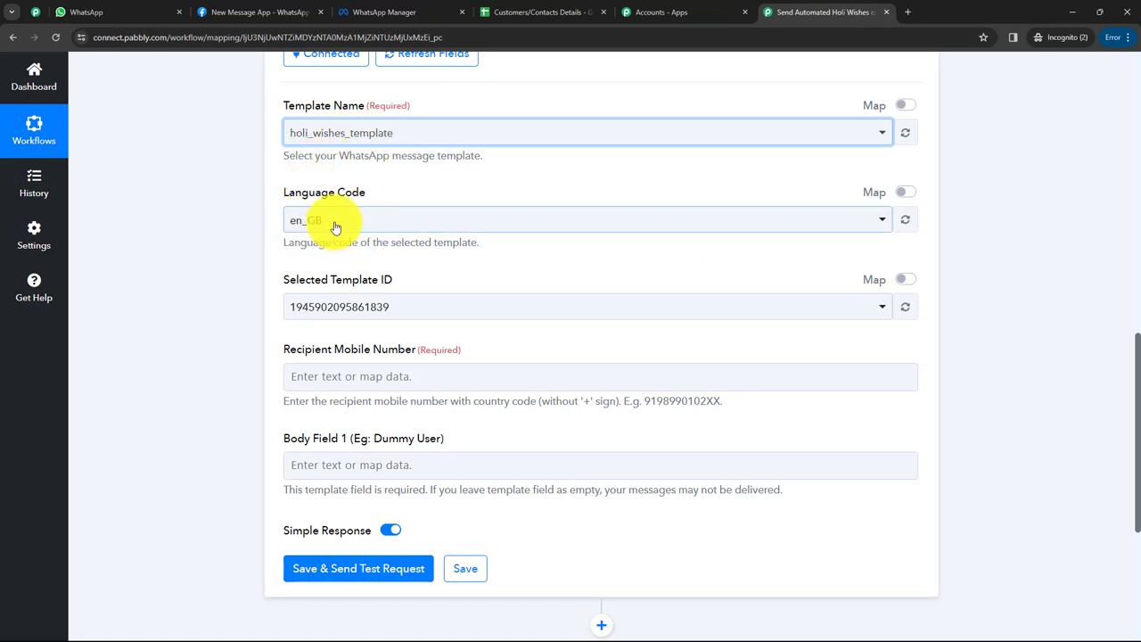
left_click(379, 13)
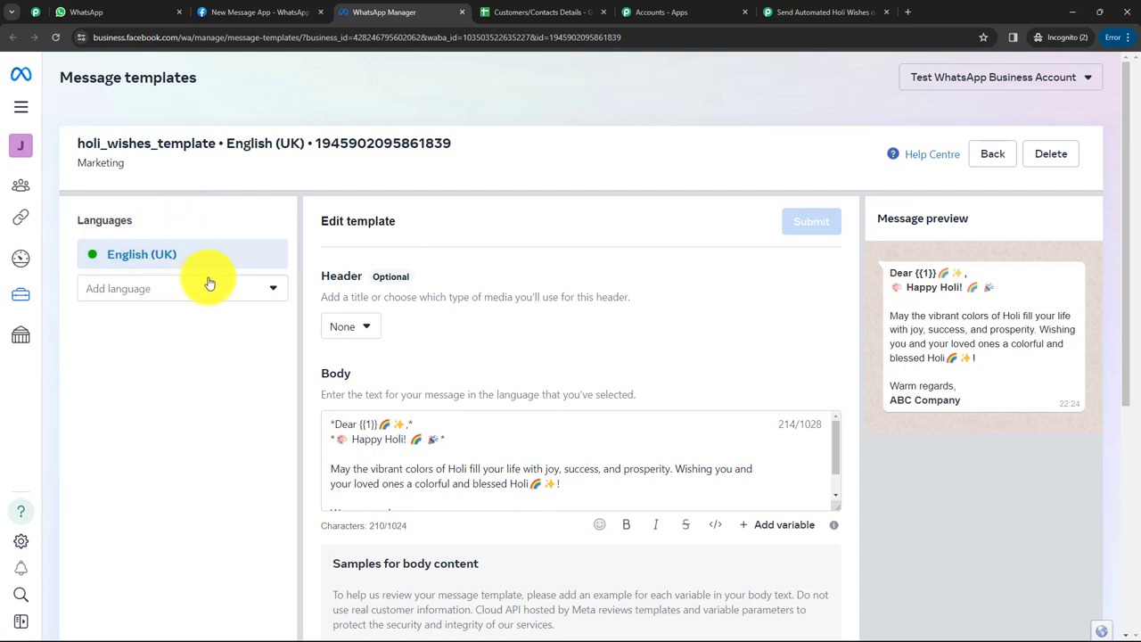
left_click(791, 15)
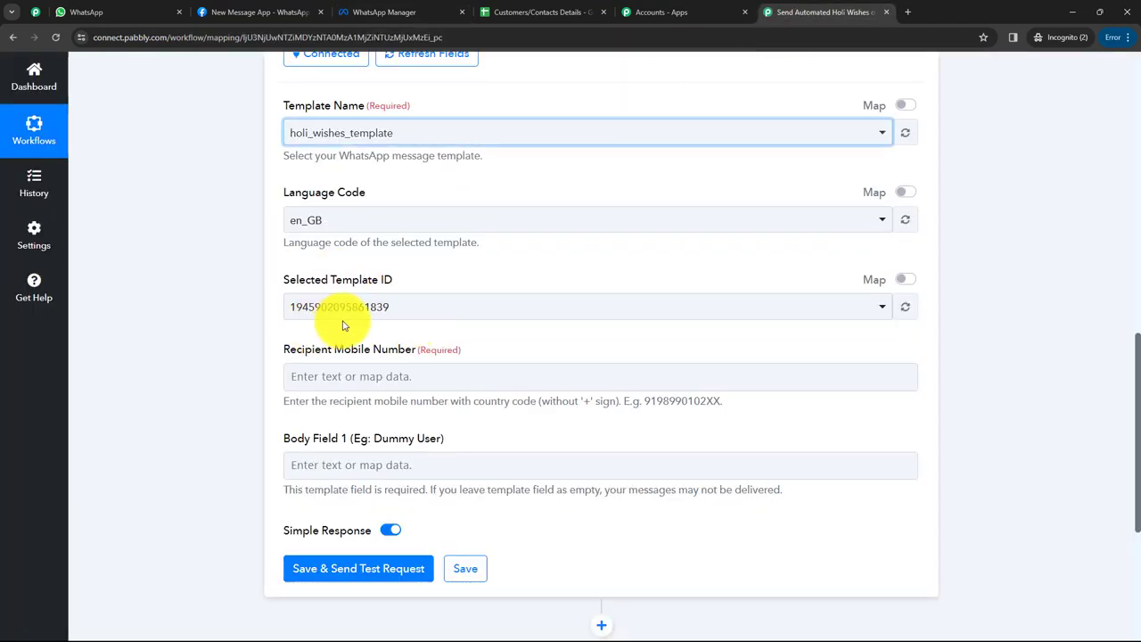
left_click(199, 304)
Map 3. Iterator > Mobile Number into the Recipient Mobile Number field.
scroll(199, 304, "down", 1)
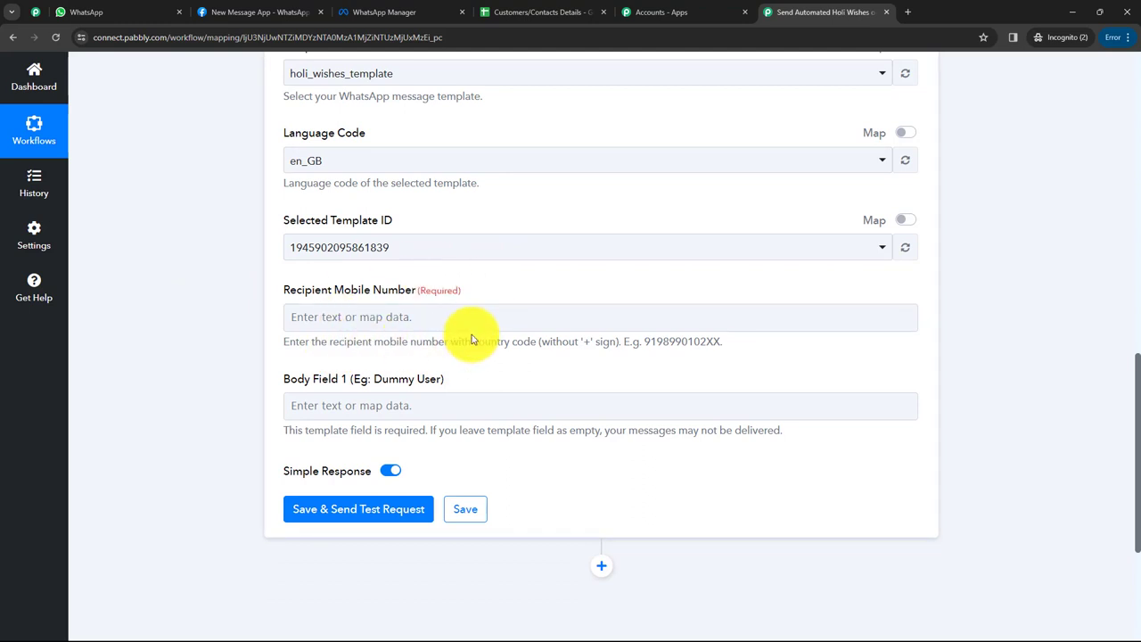
left_click(369, 321)
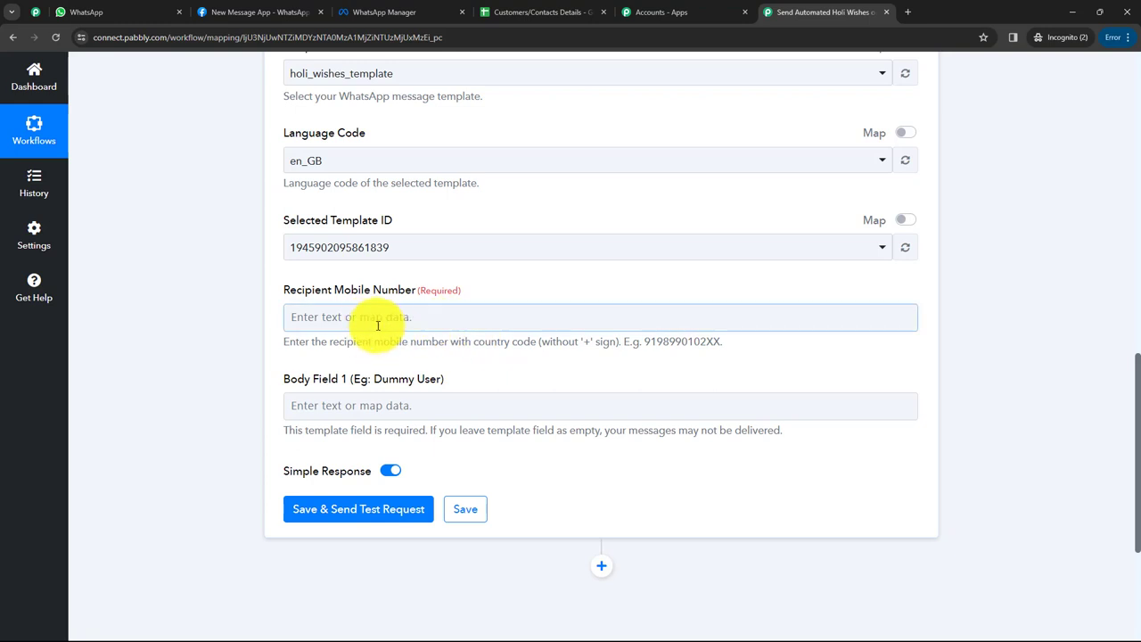
left_click(362, 318)
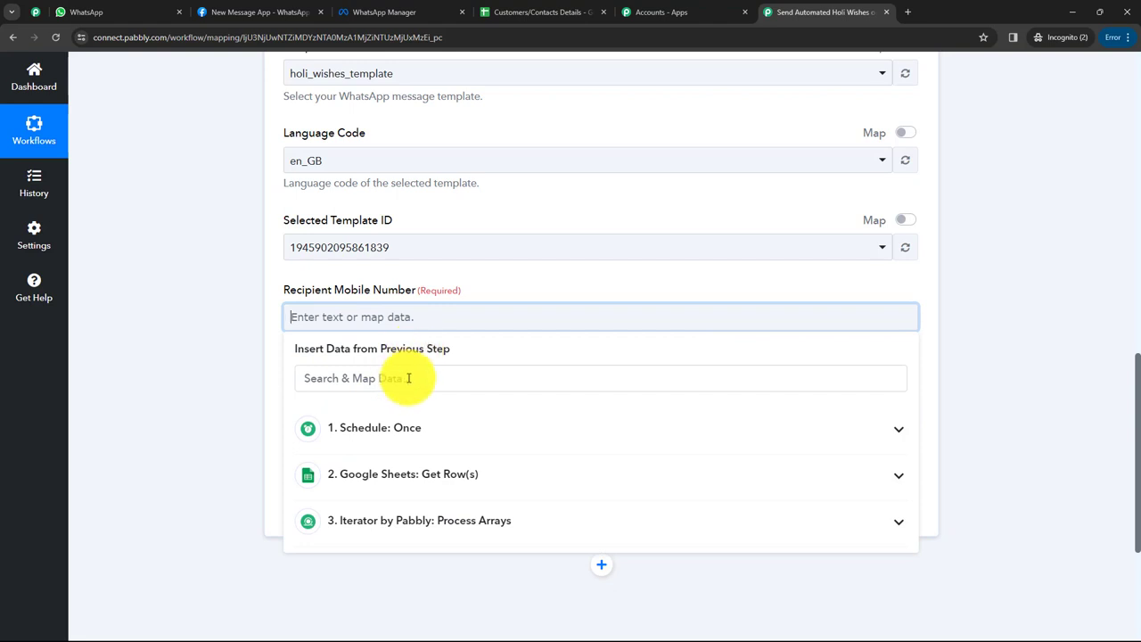
left_click(321, 521)
scroll(249, 533, "down", 1)
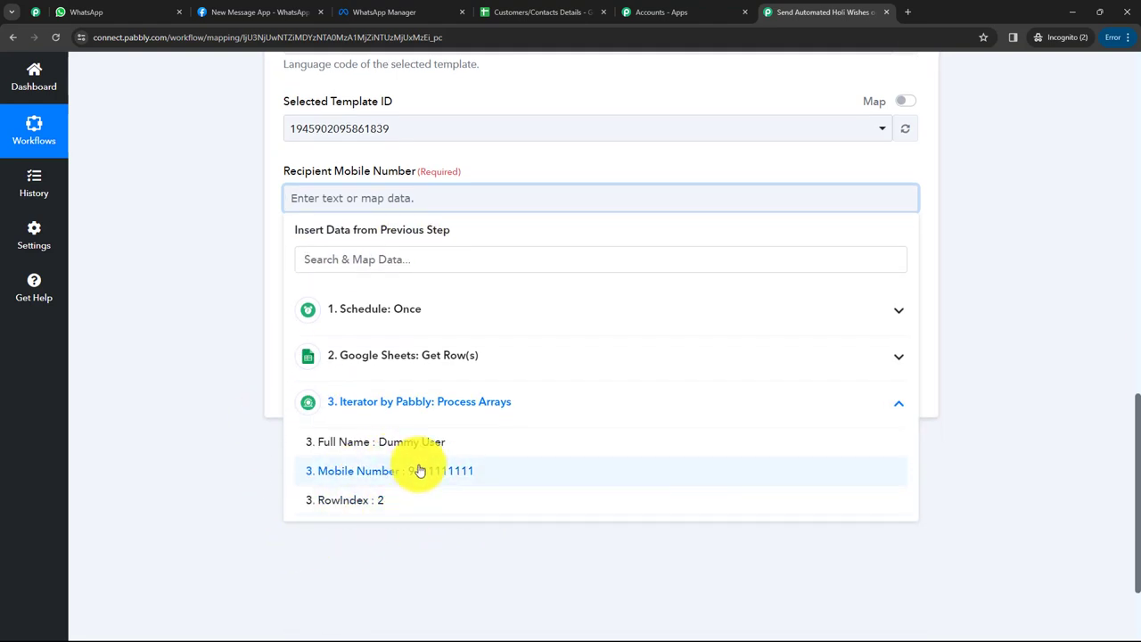
left_click(419, 470)
left_click(224, 273)
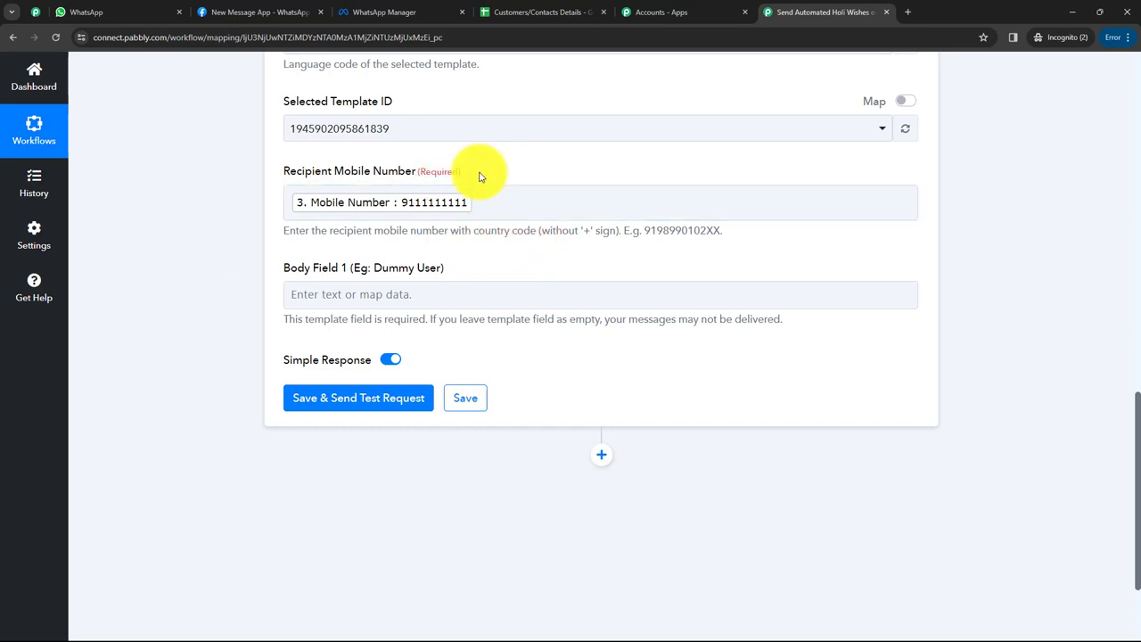
left_click(499, 209)
left_click(499, 207)
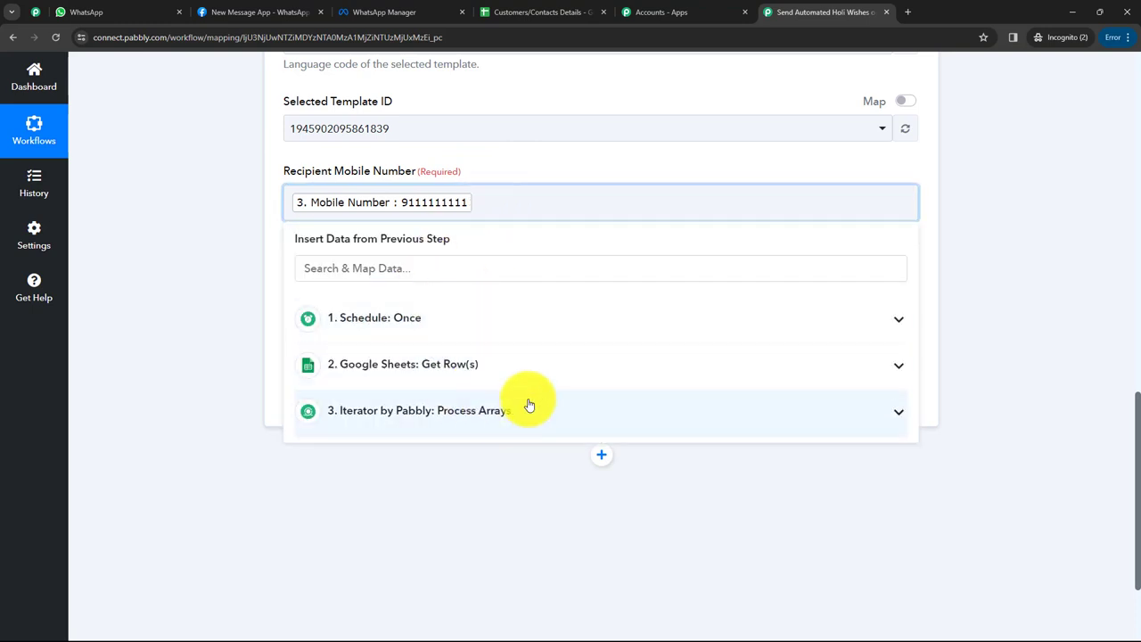
left_click(255, 249)
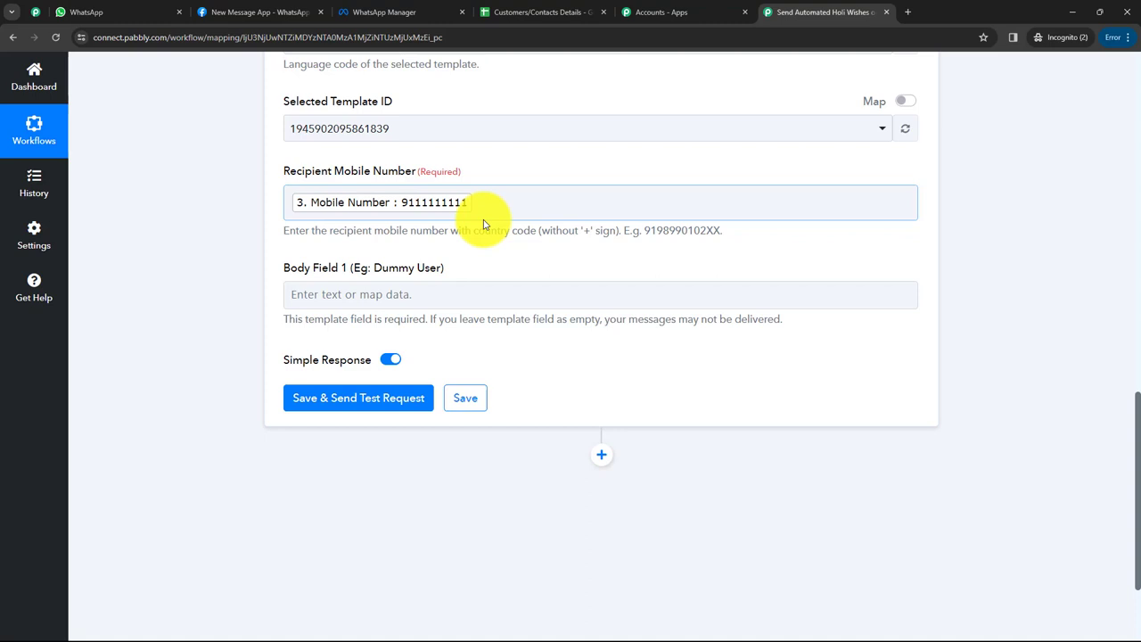
left_click(485, 239)
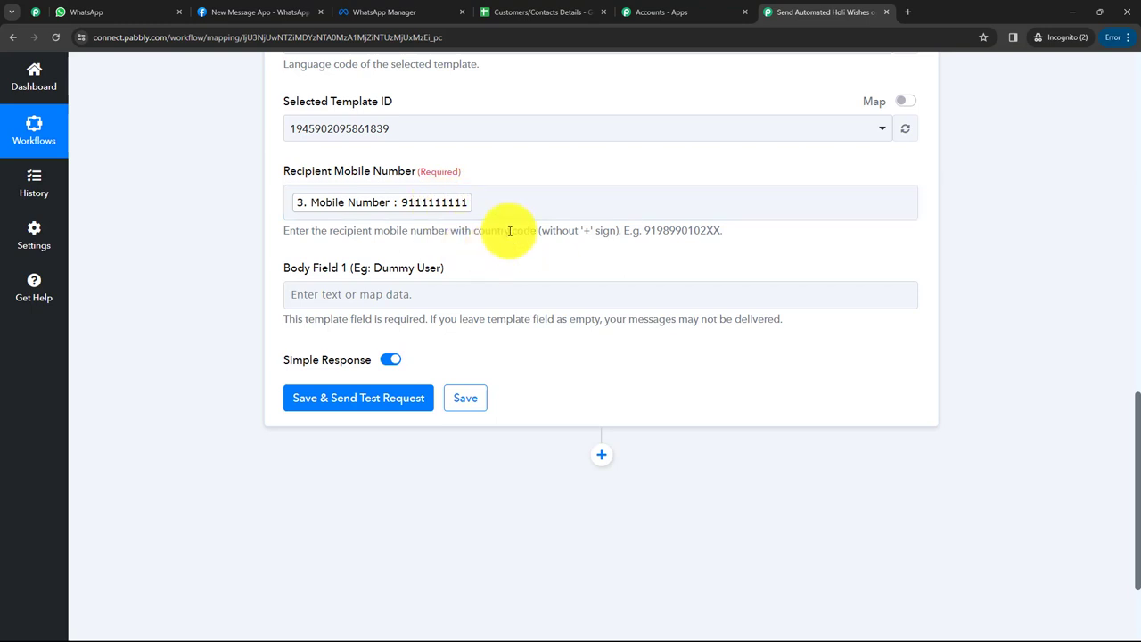
Look at Body Field 1's data choices, then bring up the holi template editor in WhatsApp Manager.
left_click(443, 287)
scroll(402, 232, "down", 2)
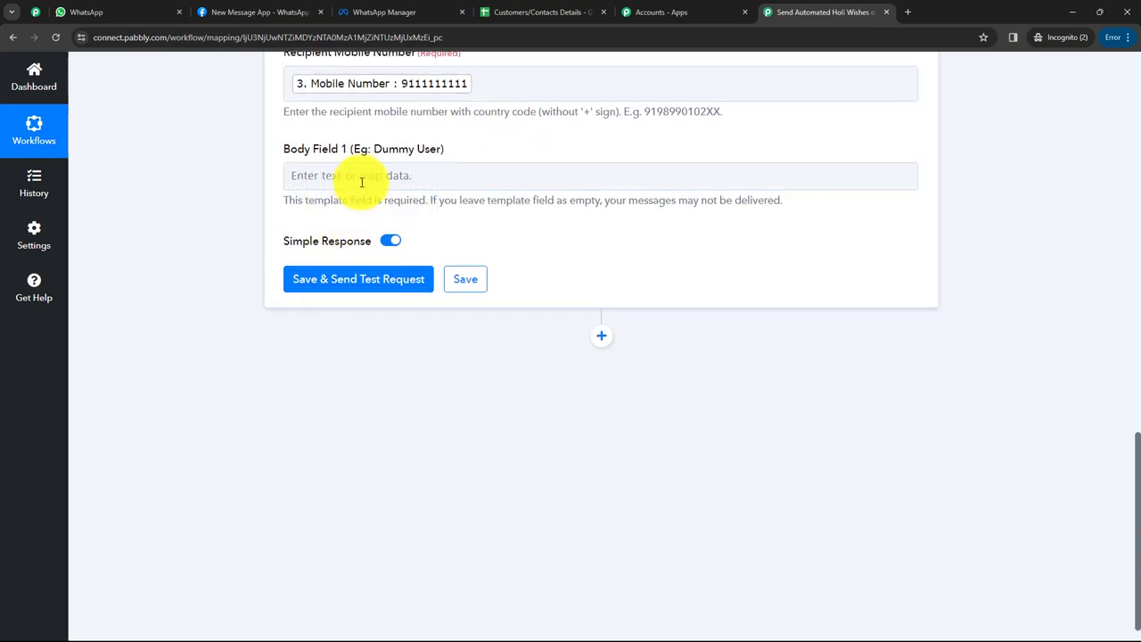
left_click(348, 175)
left_click(241, 211)
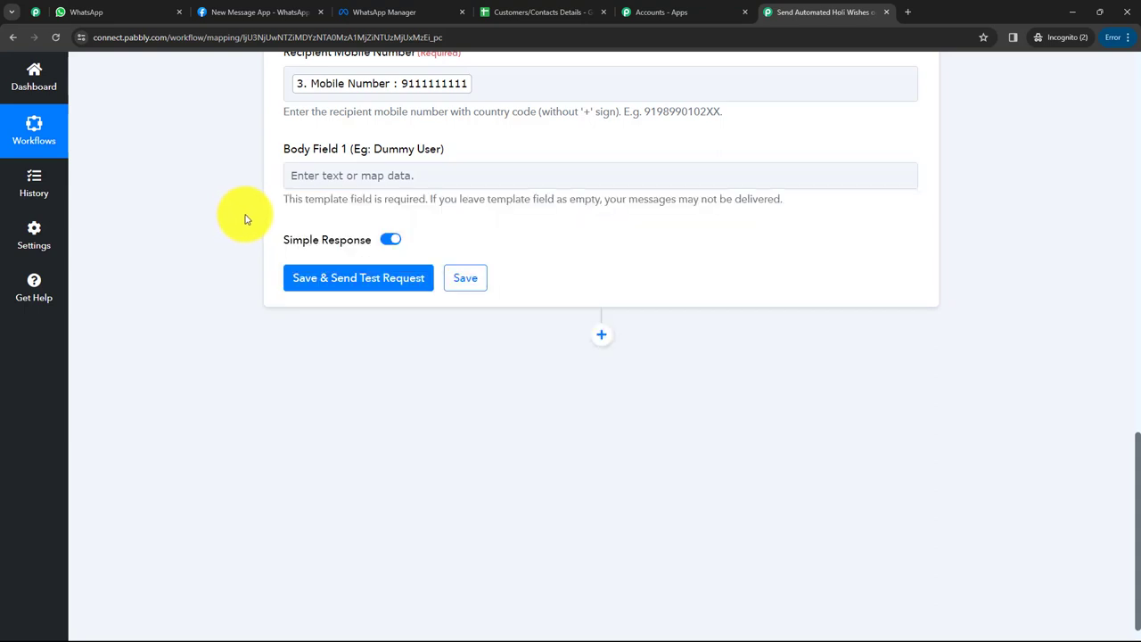
left_click(402, 11)
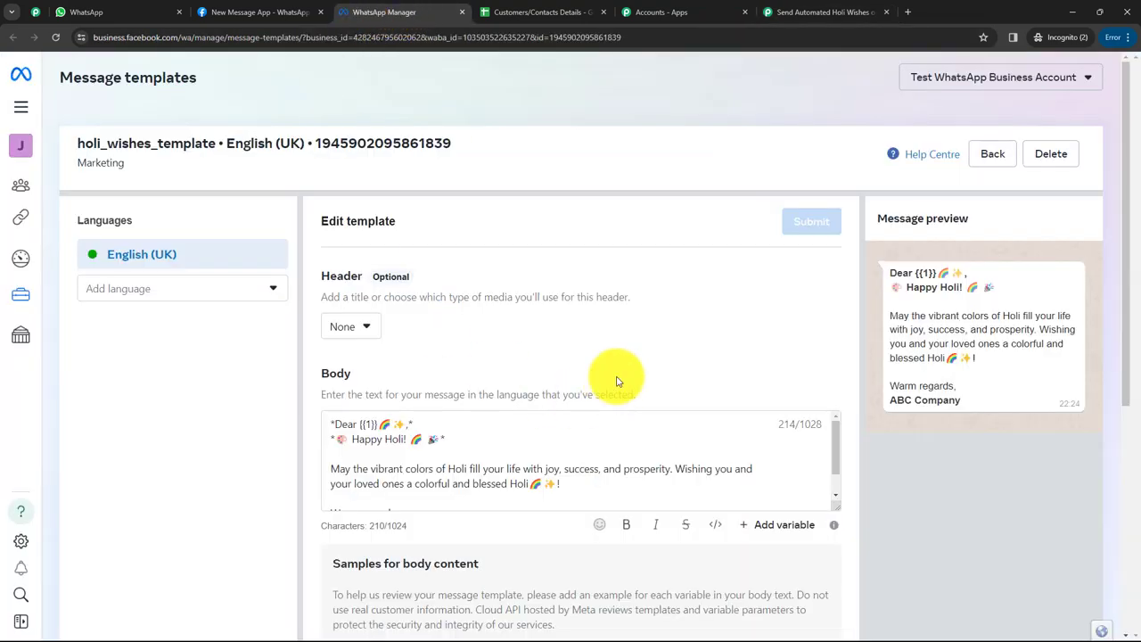
Enter Demo User as the sample value for the template's {{1}} body variable.
scroll(571, 352, "down", 1)
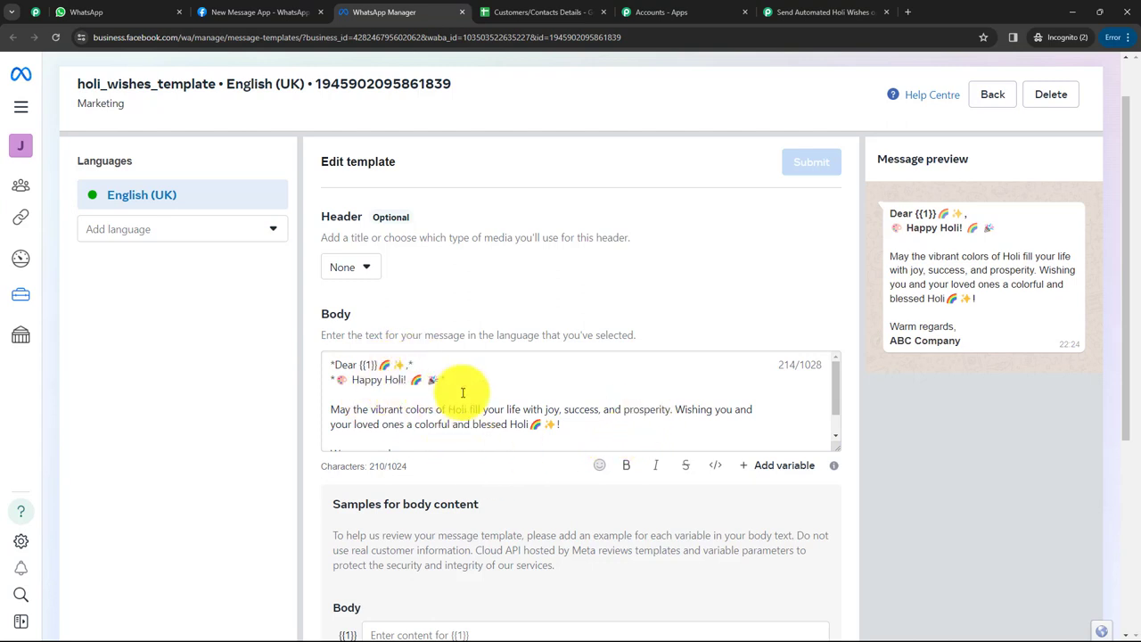
scroll(458, 379, "down", 1)
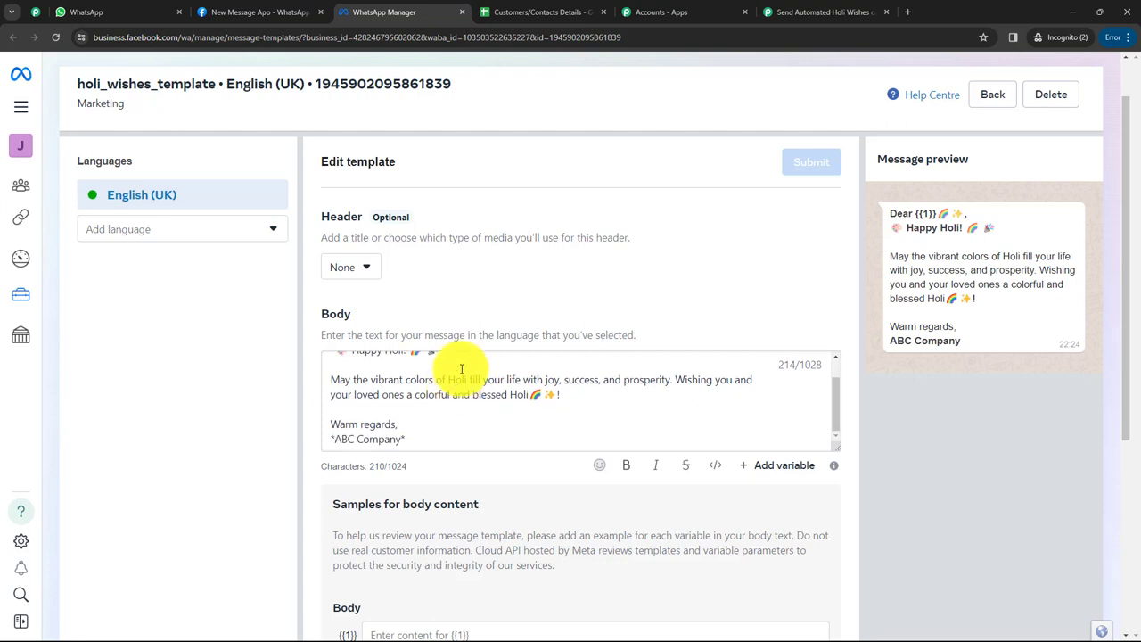
scroll(474, 324, "down", 2)
scroll(414, 303, "up", 1)
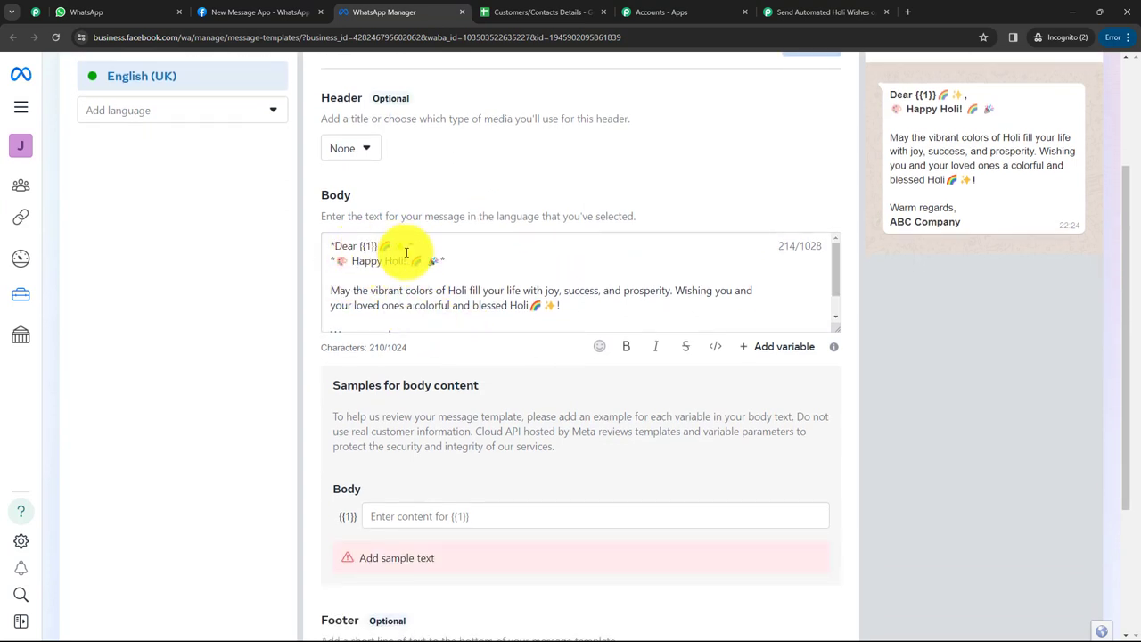
left_click(400, 516)
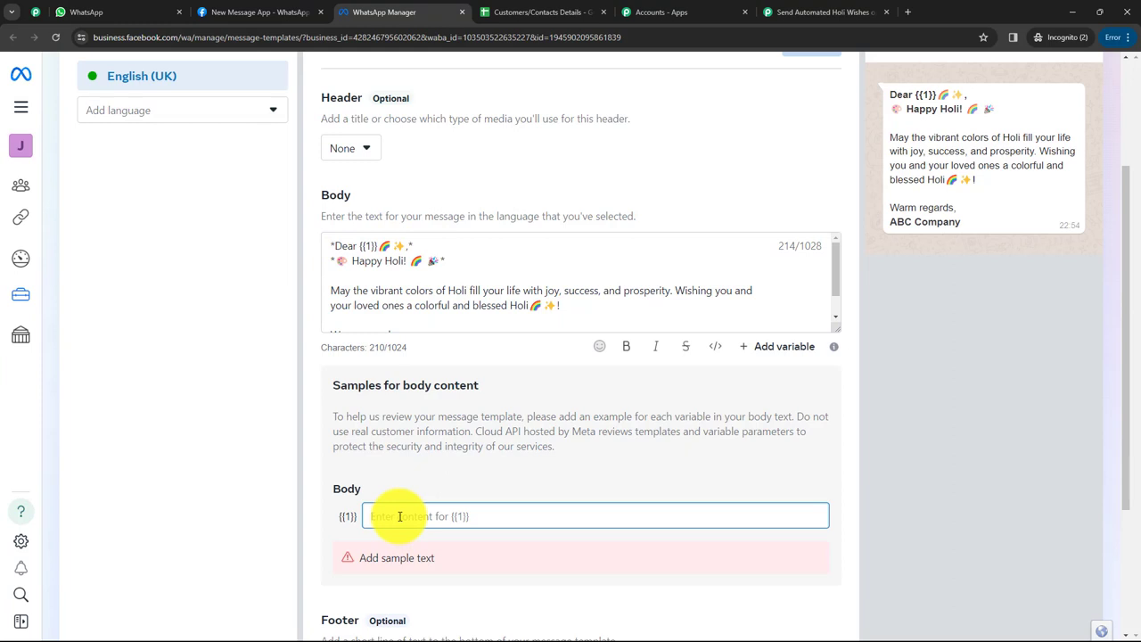
type("Demo User")
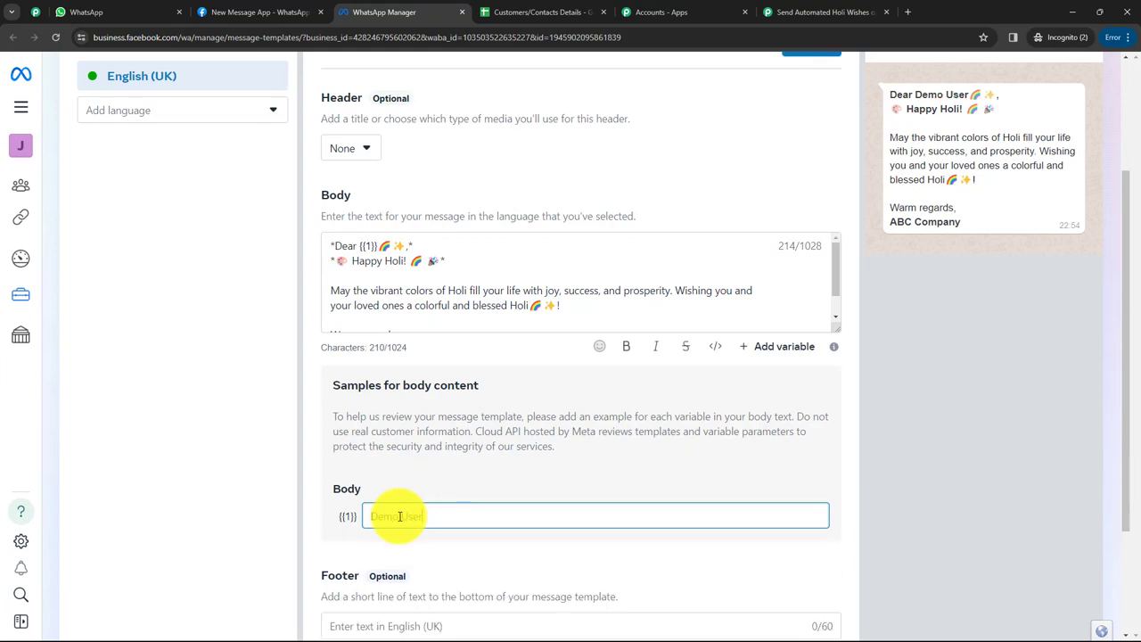
left_click(412, 480)
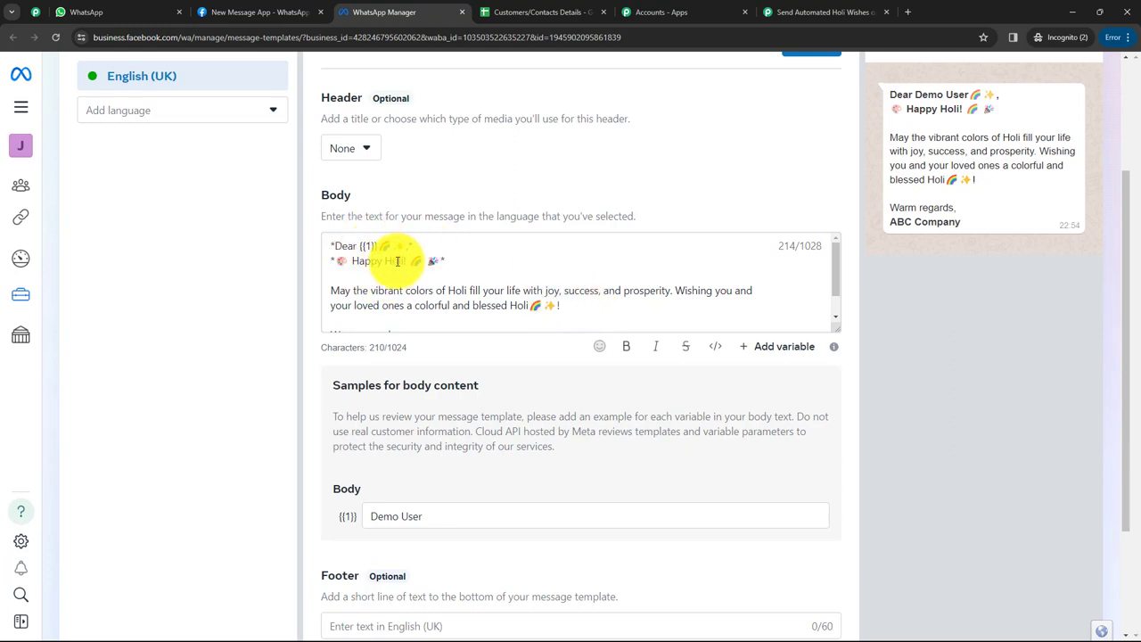
left_click(790, 12)
Map the Iterator's Full Name into Body Field 1.
left_click(407, 178)
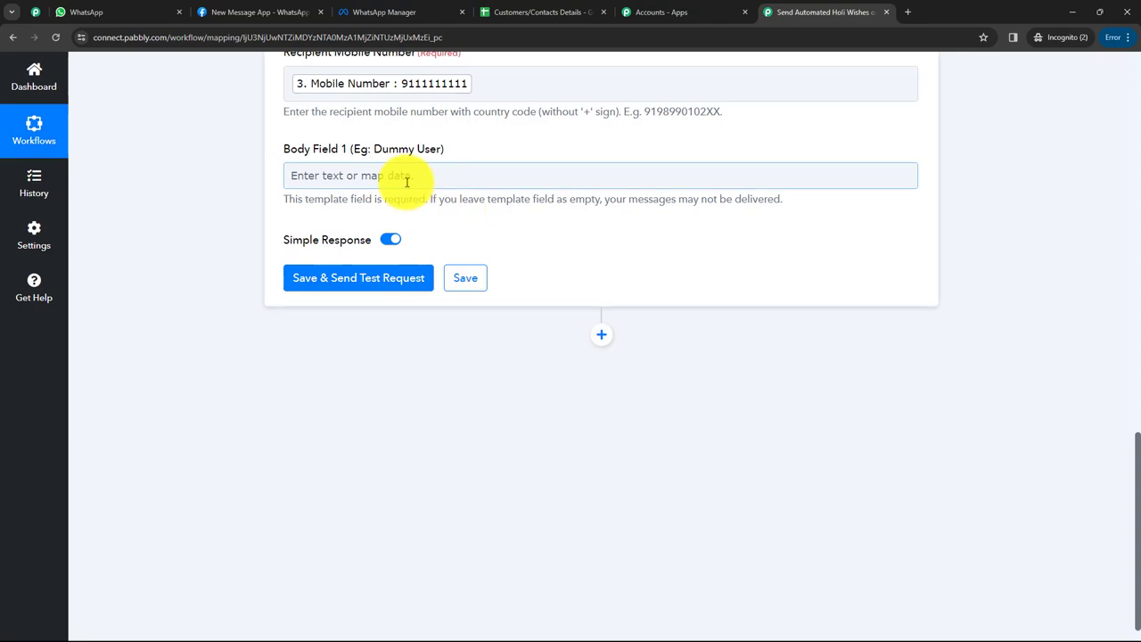
left_click(397, 379)
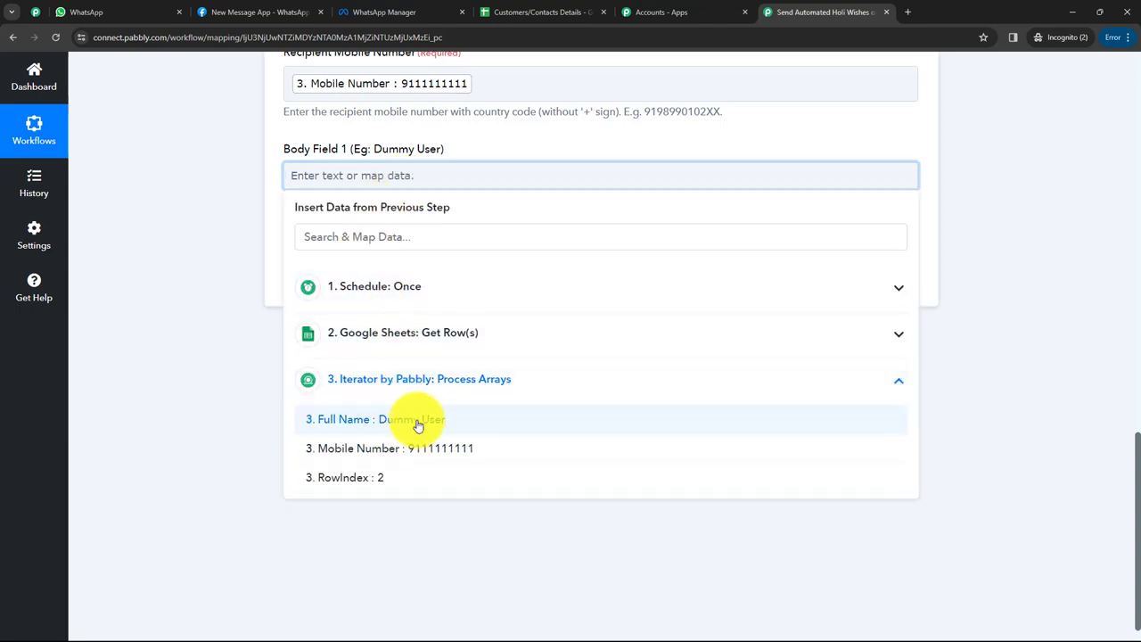
left_click(418, 419)
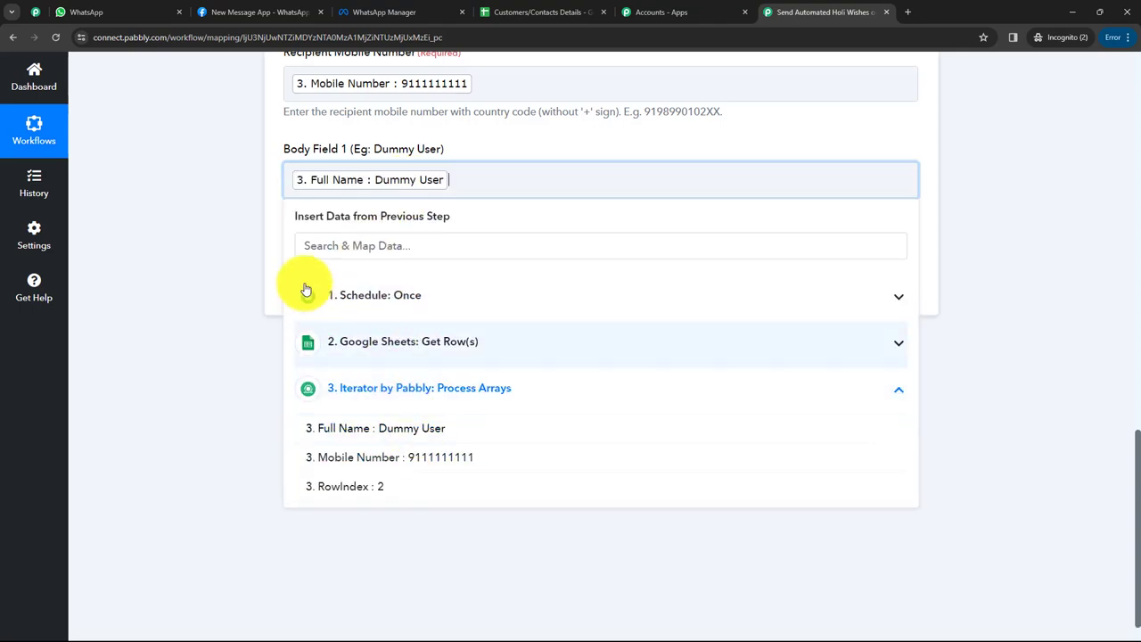
left_click(237, 218)
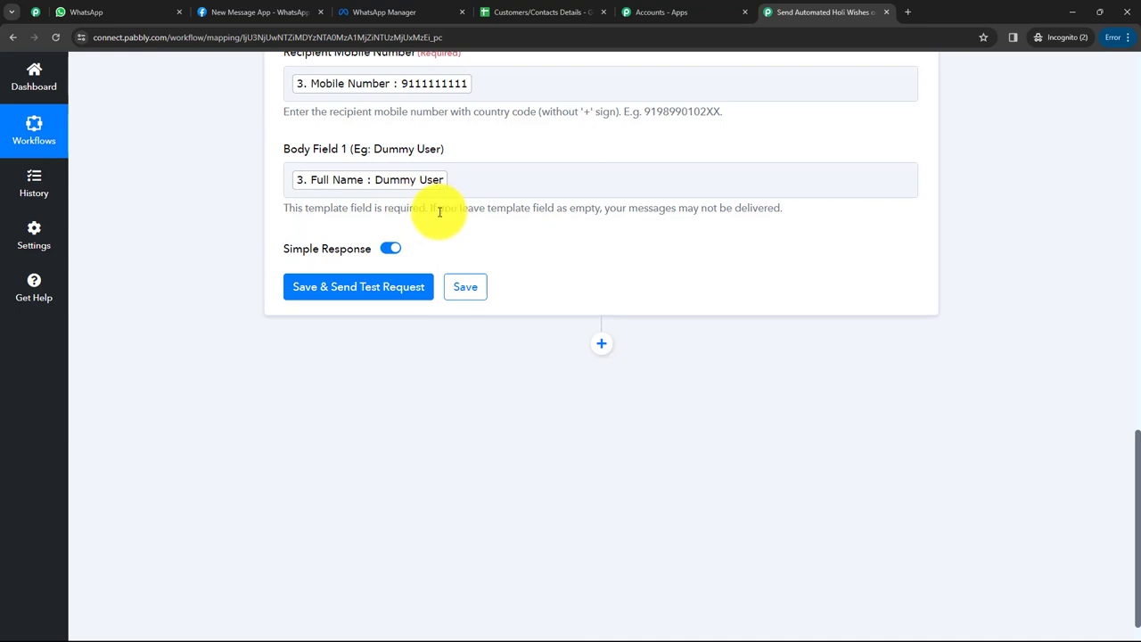
Recheck the Recipient Mobile Number mapping without changing it.
scroll(439, 211, "up", 2)
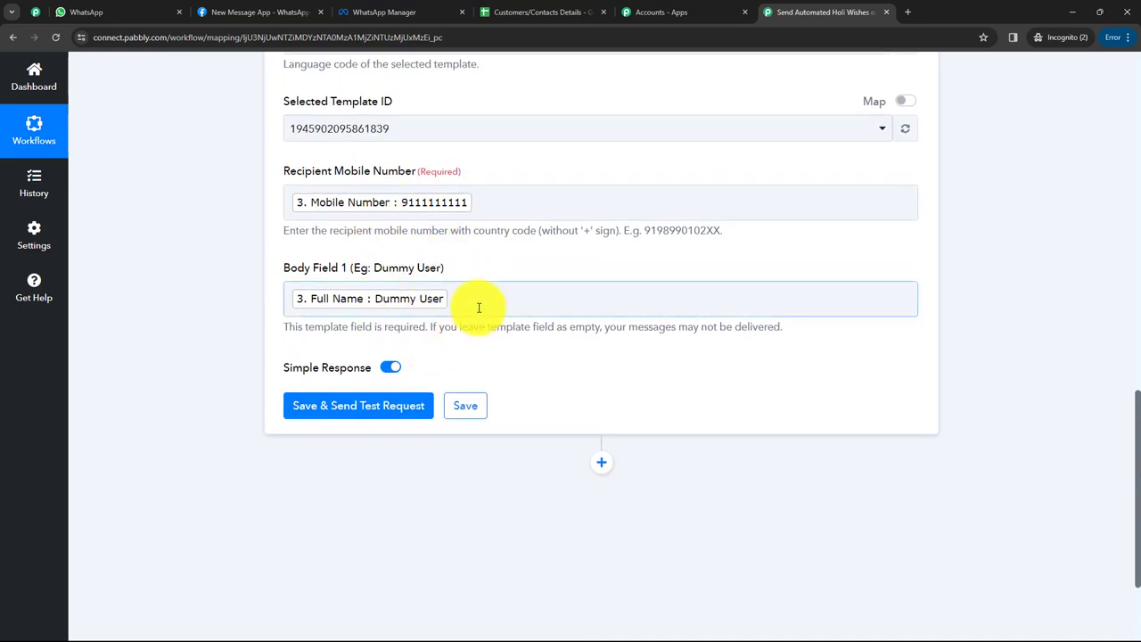
left_click(497, 206)
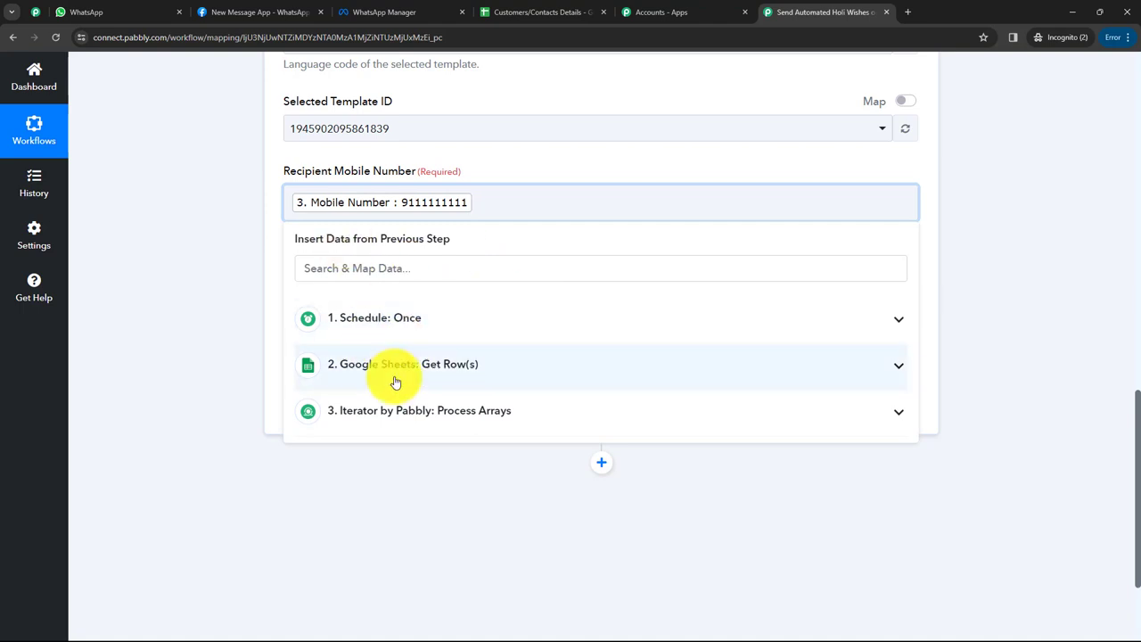
left_click(229, 286)
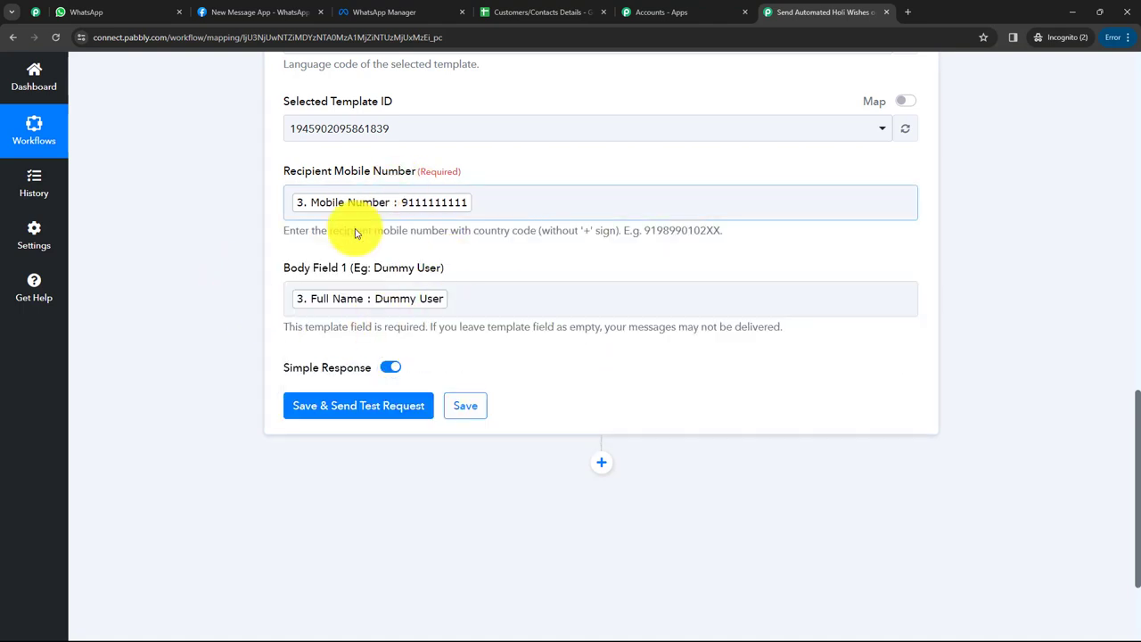
left_click(484, 203)
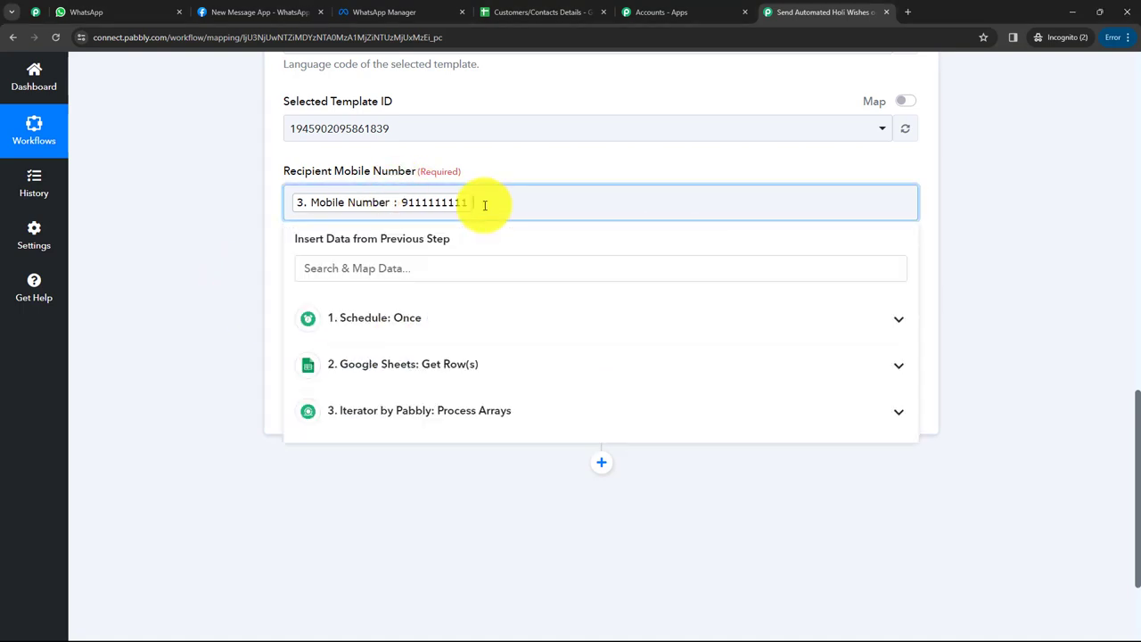
left_click(496, 473)
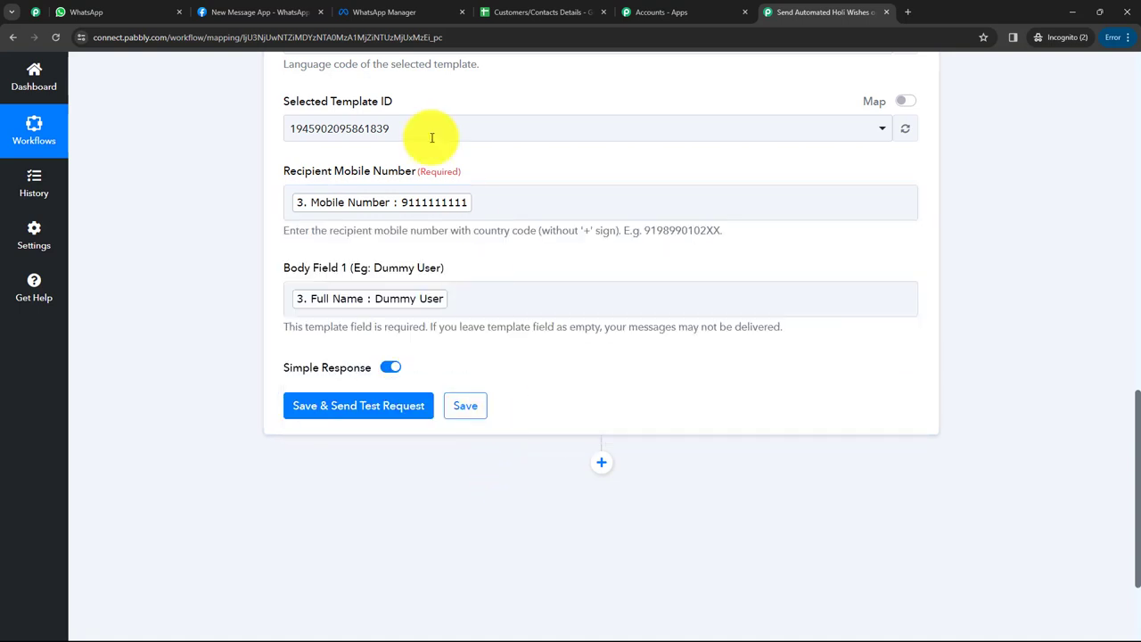
In holi_wishes_template, look over the available message button types without adding one.
left_click(411, 14)
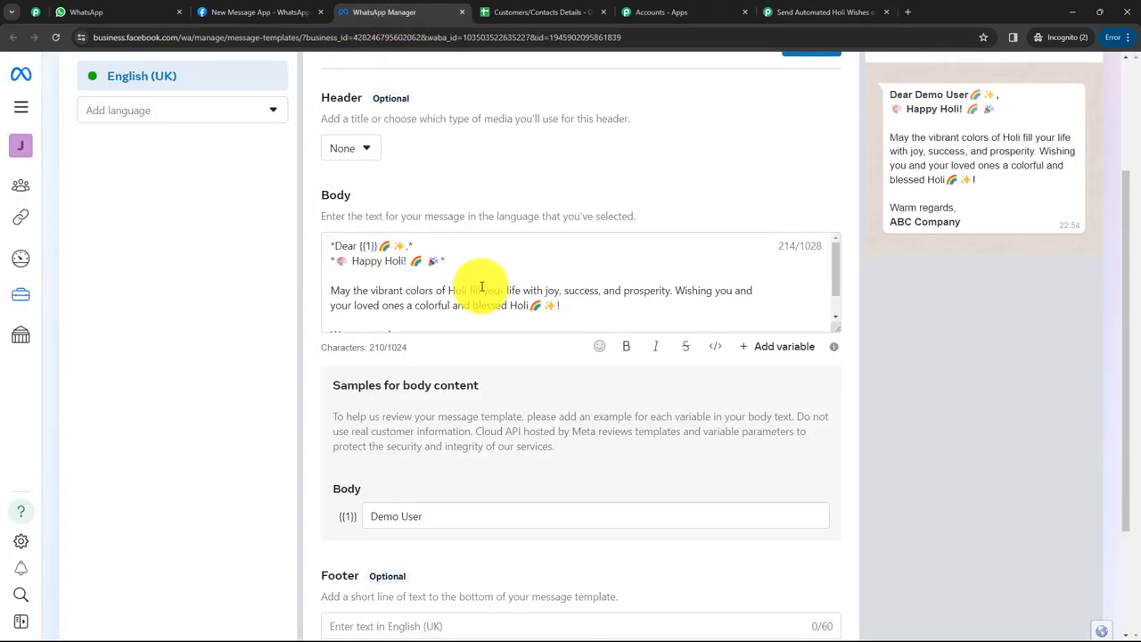
scroll(482, 288, "down", 2)
scroll(487, 326, "down", 3)
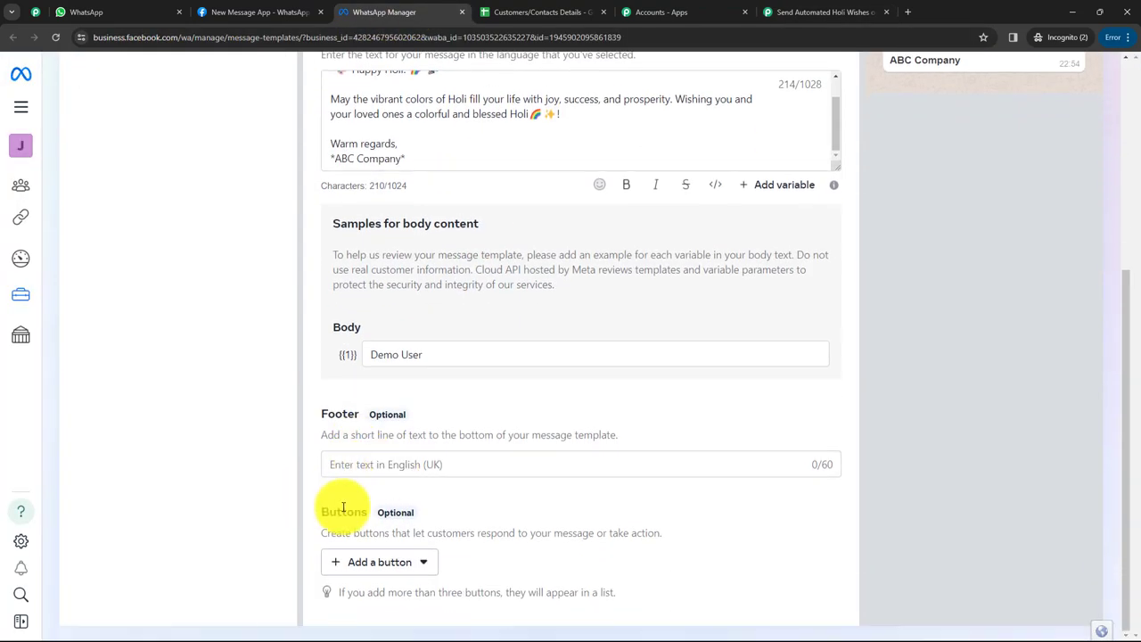
left_click(384, 563)
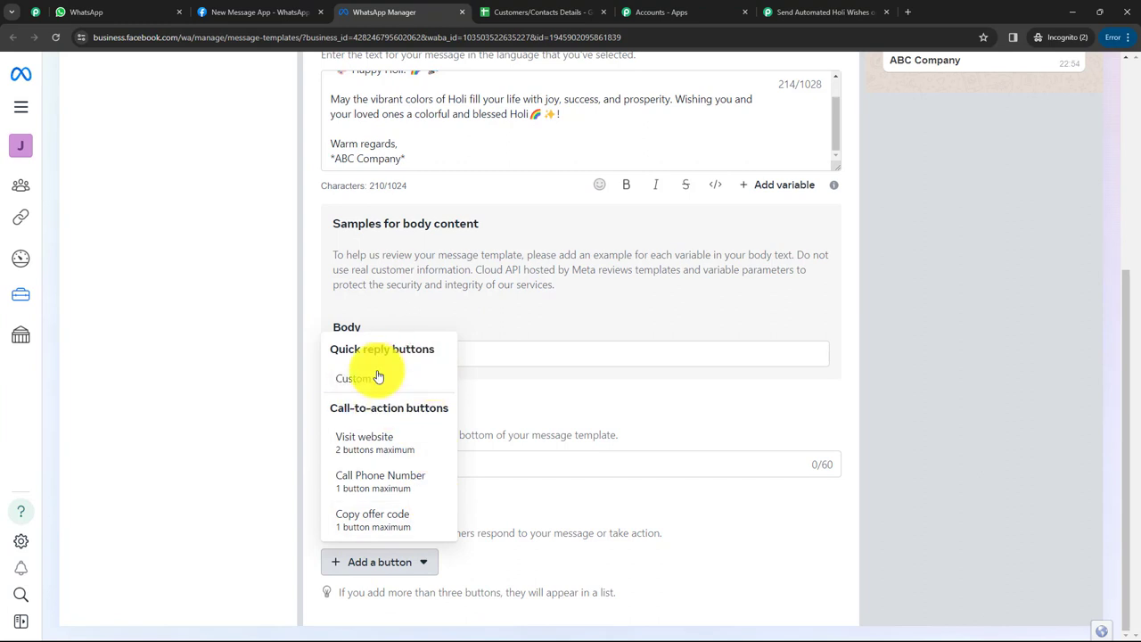
left_click(264, 368)
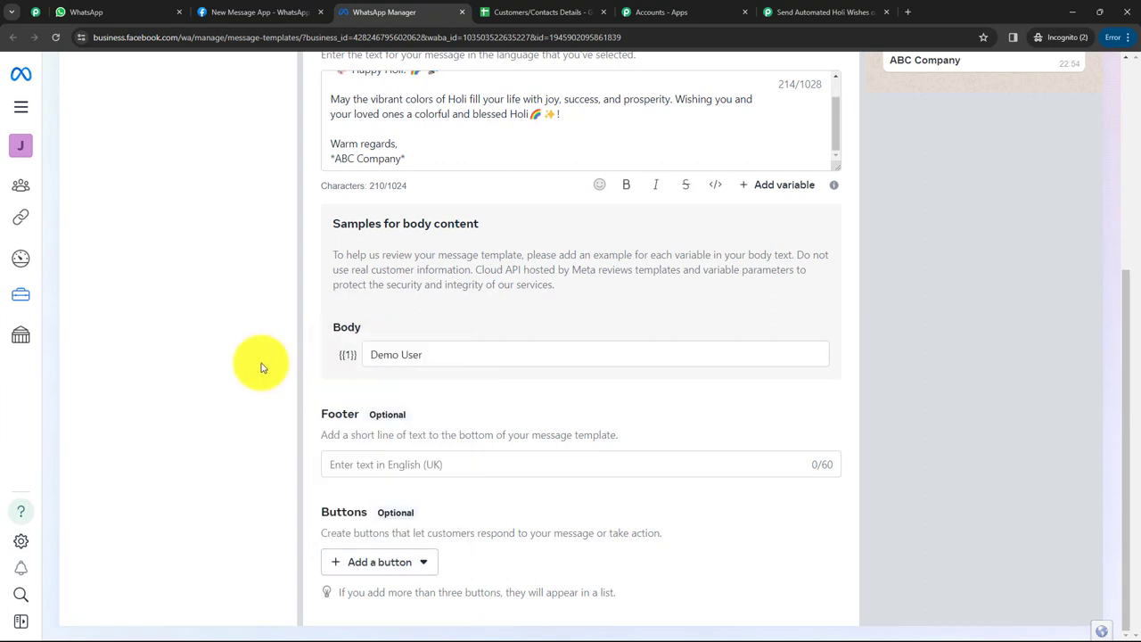
scroll(357, 227, "up", 3)
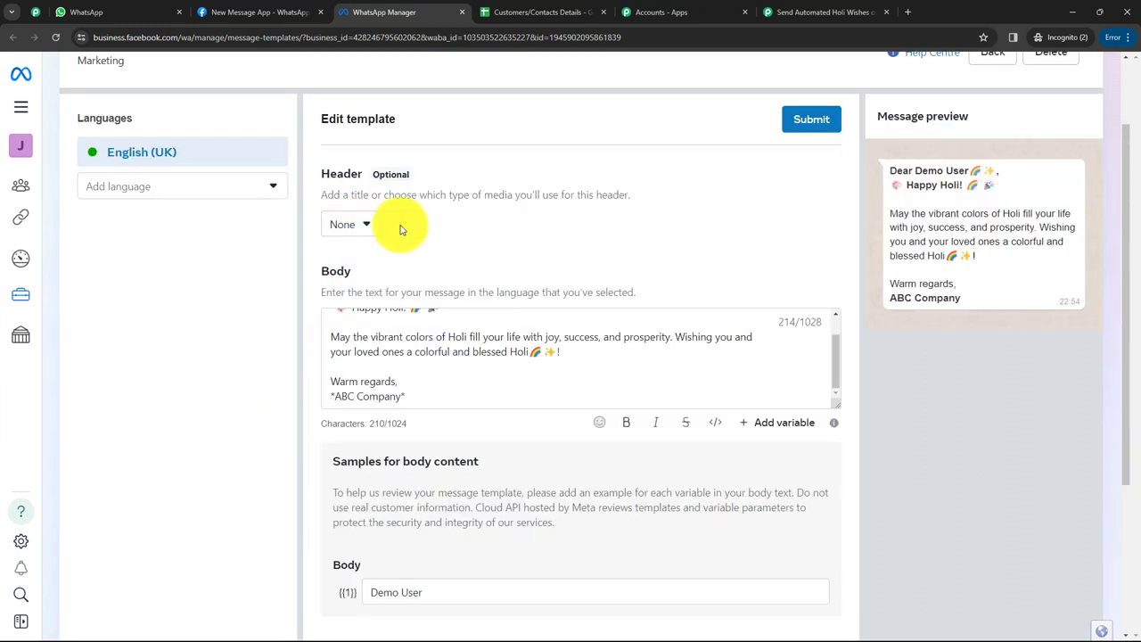
Delete the Happy Holi text from the template's text header.
left_click(359, 227)
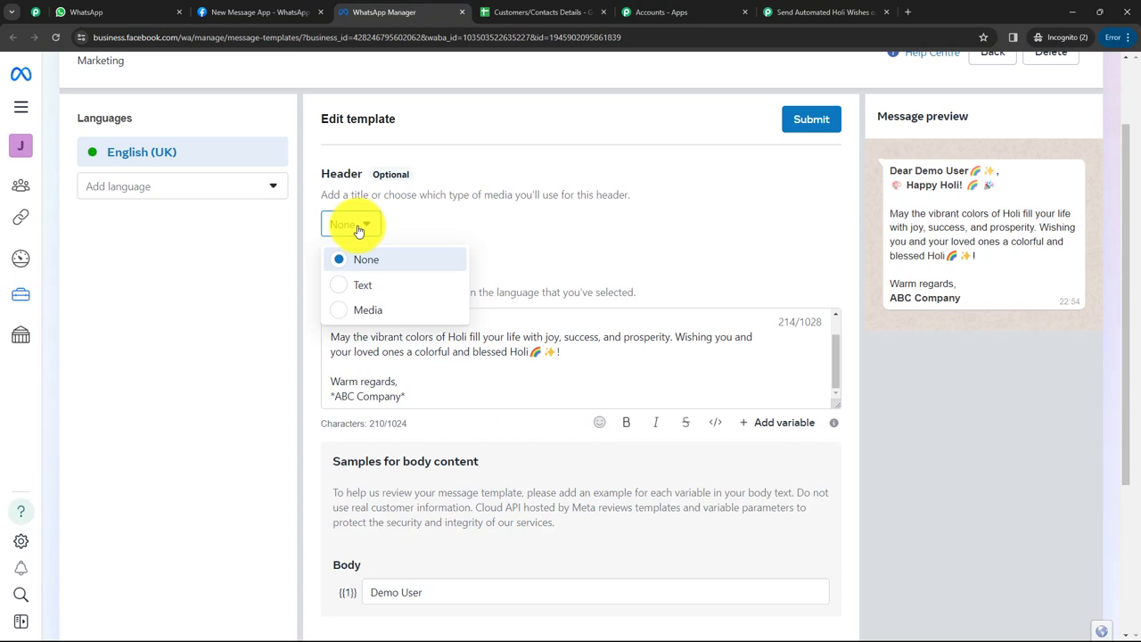
left_click(346, 284)
left_click(402, 224)
scroll(424, 328, "up", 1)
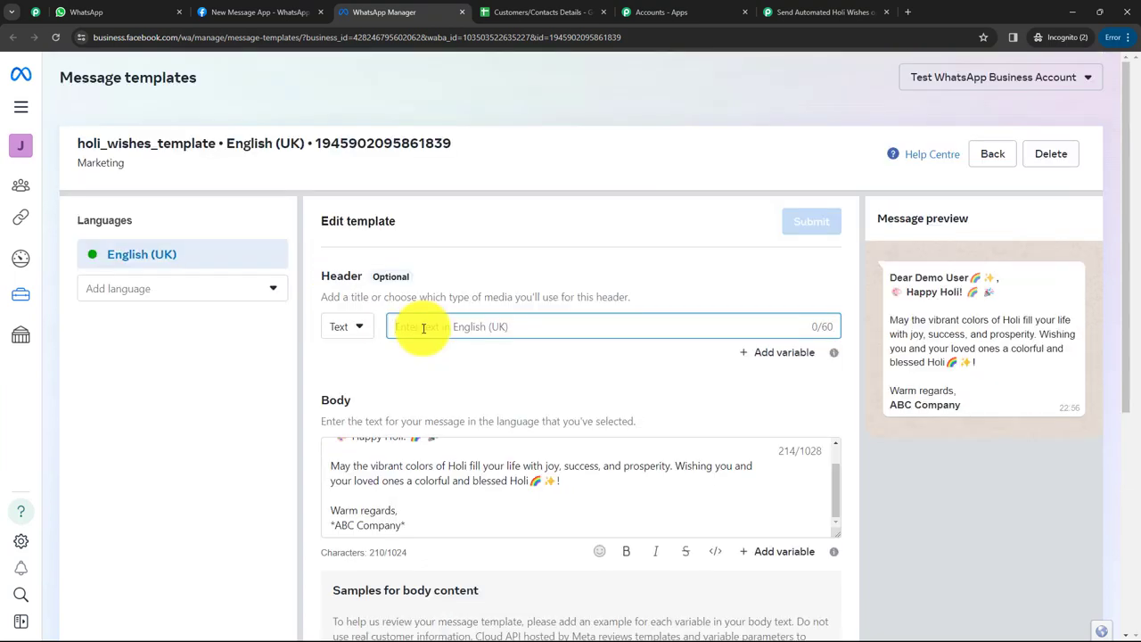
type("Happy Holi")
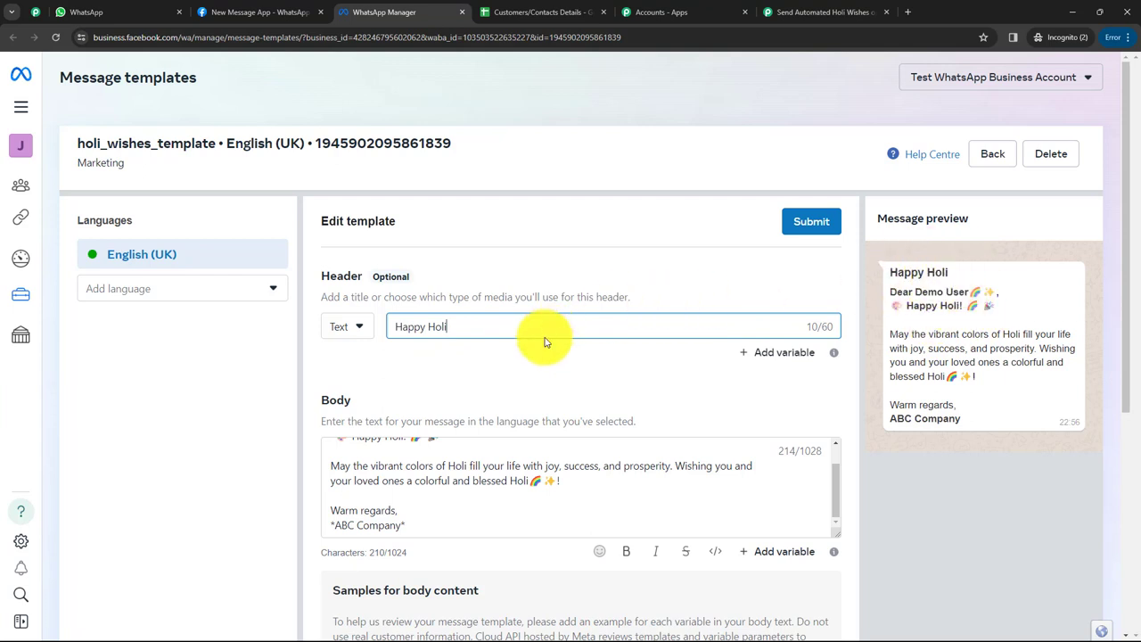
left_click_drag(471, 327, 348, 345)
key("BackSpace")
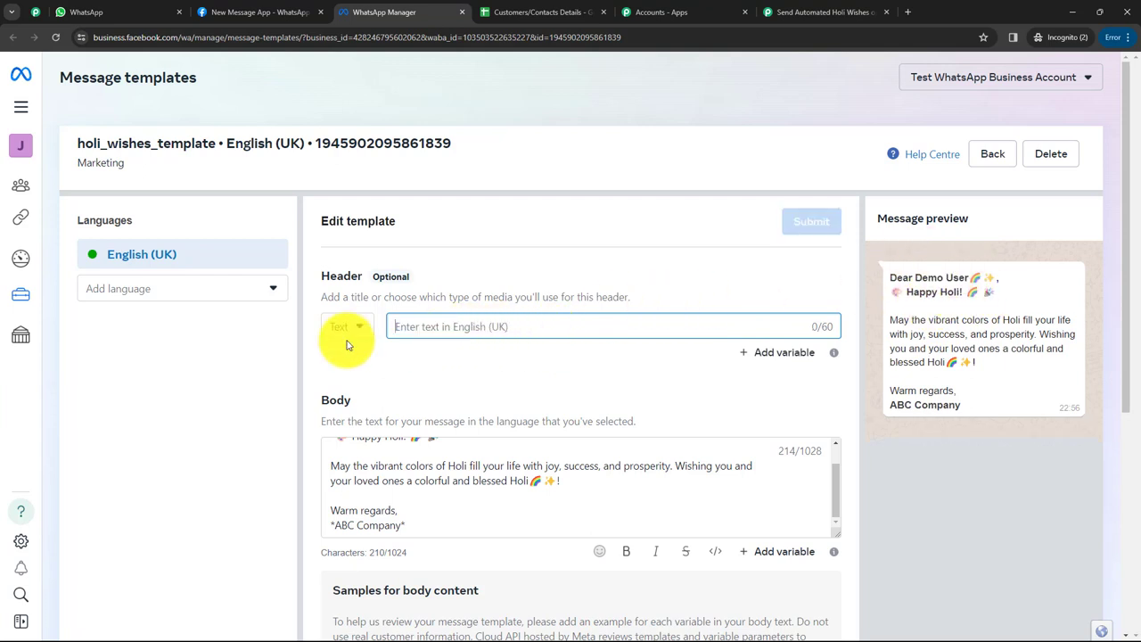
Try the Image, Video, Document and Location media headers, then set the header type to None.
left_click(345, 327)
left_click(337, 415)
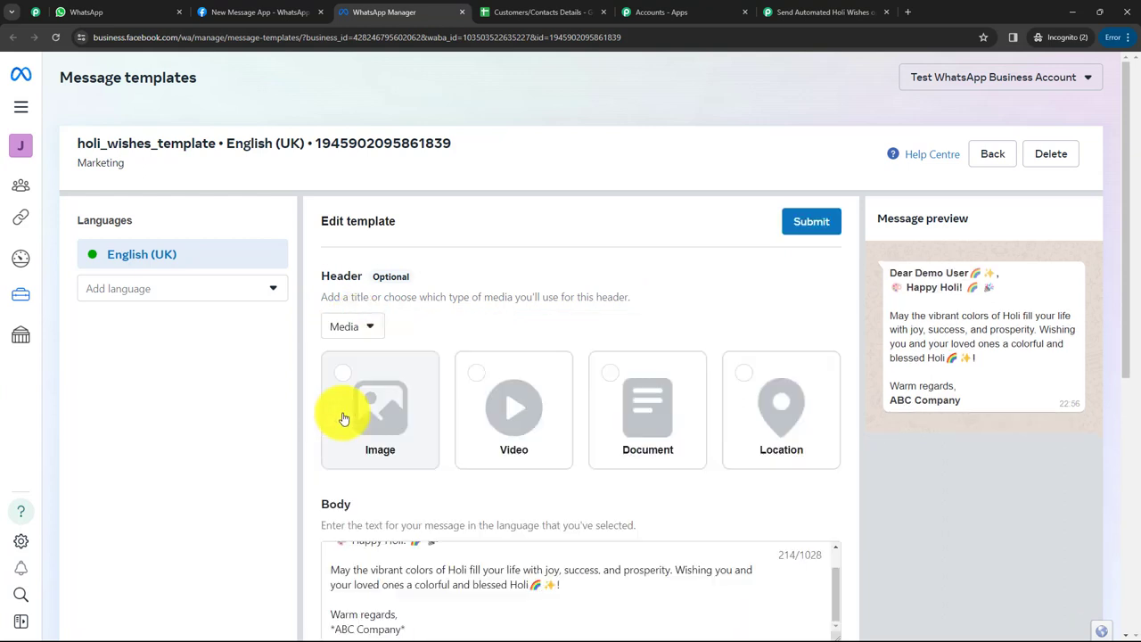
left_click(339, 379)
left_click(480, 380)
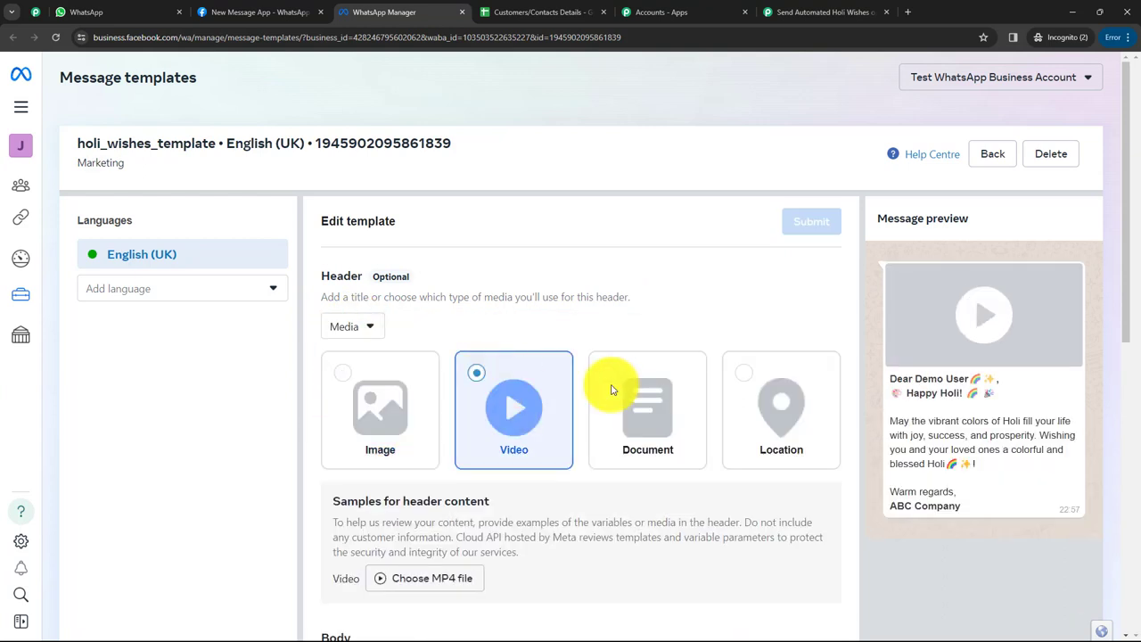
left_click(606, 383)
left_click(746, 382)
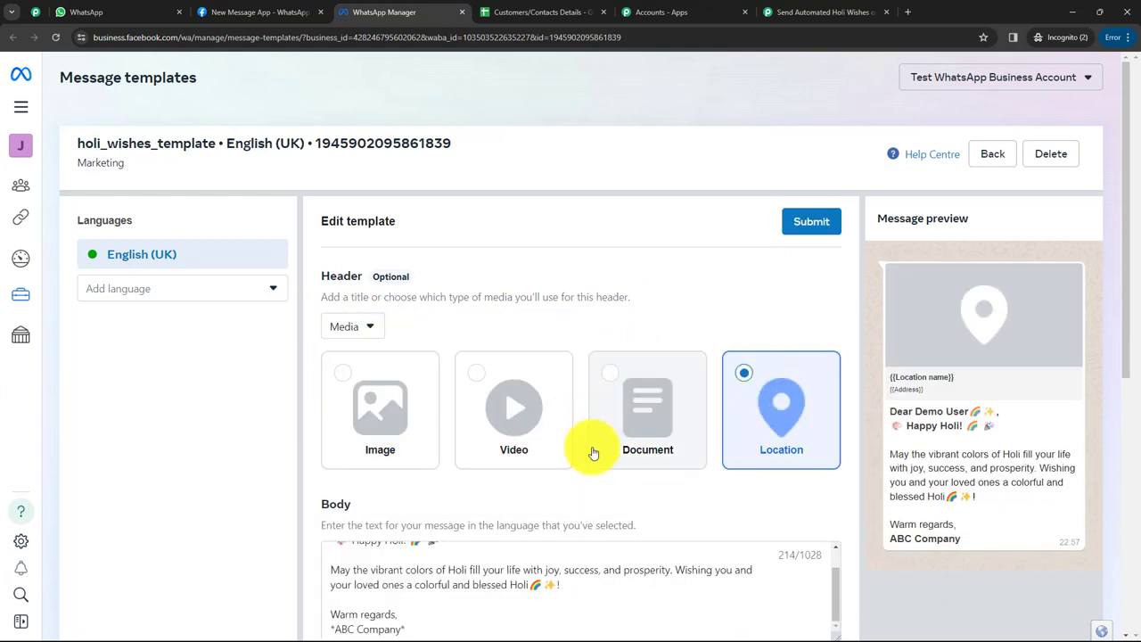
left_click(348, 380)
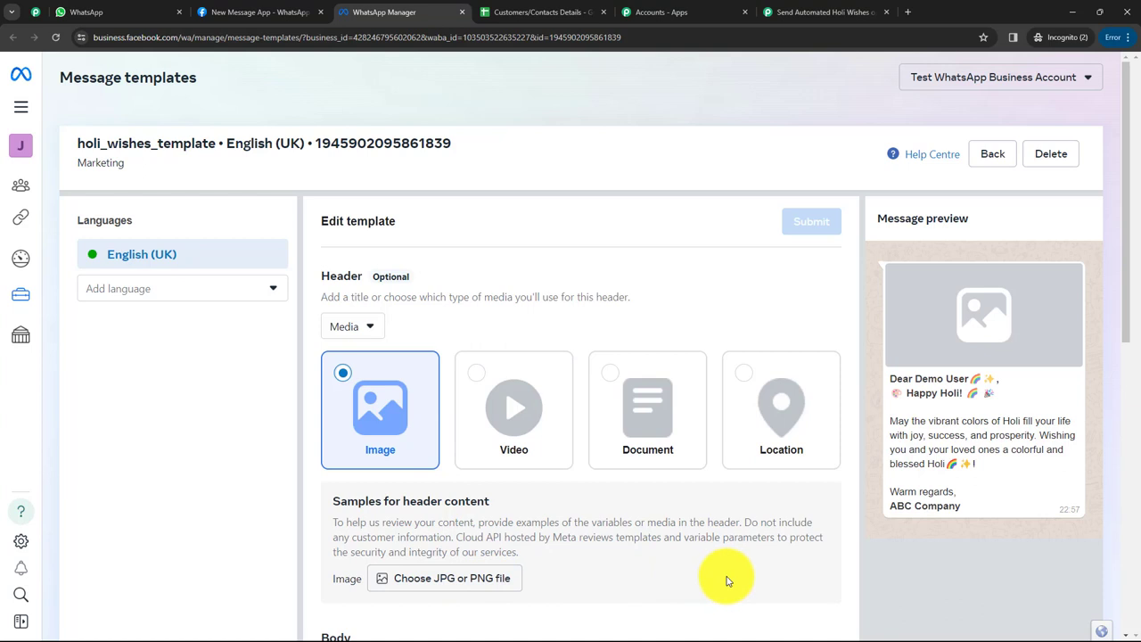
left_click(343, 327)
left_click(369, 363)
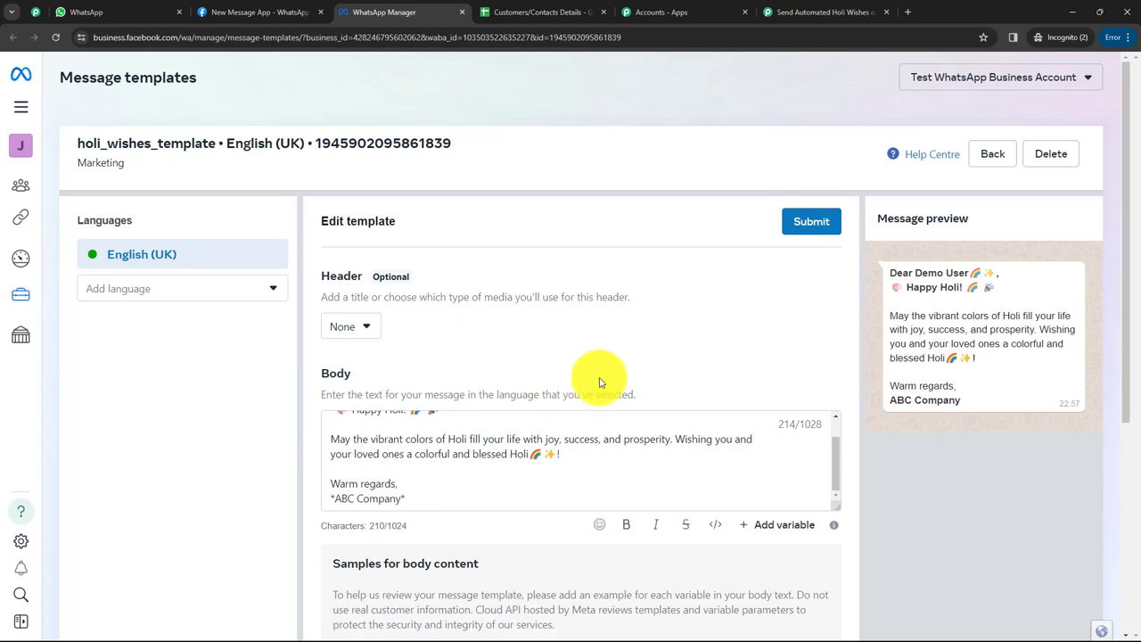
left_click(827, 12)
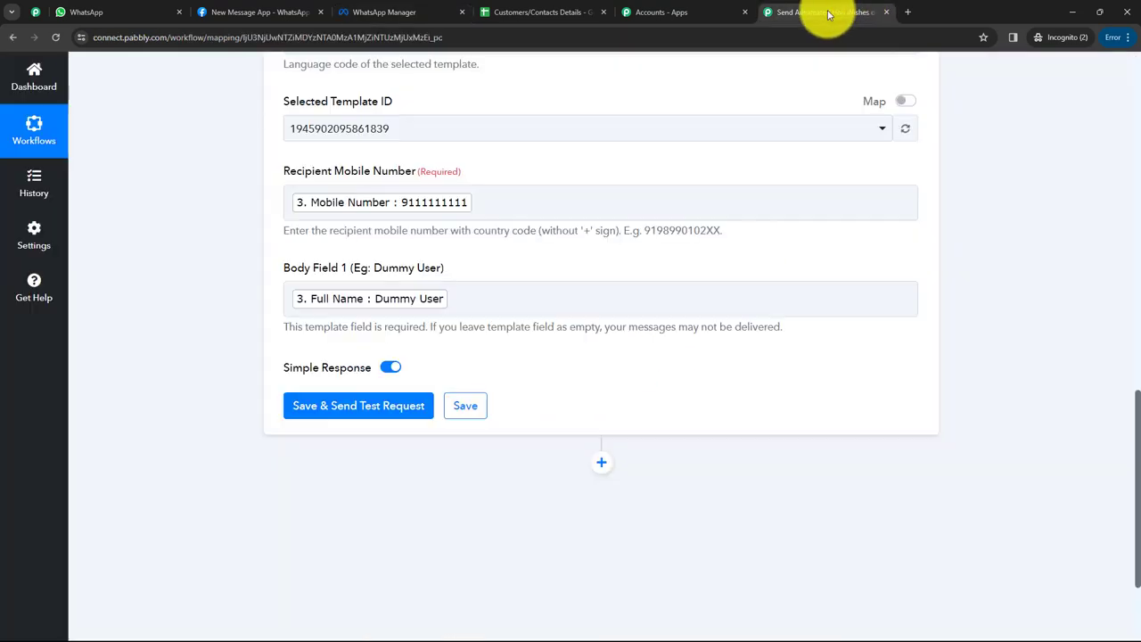
Replace the mapped Mobile Number with a typed recipient number and send the template as a test.
left_click(492, 203)
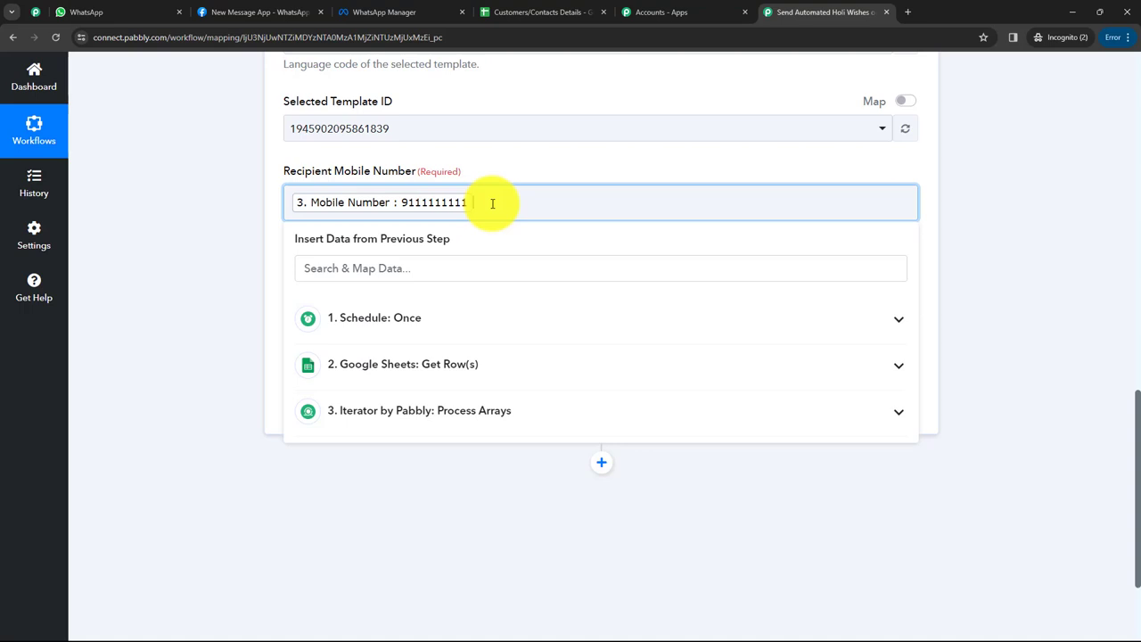
key("BackSpace")
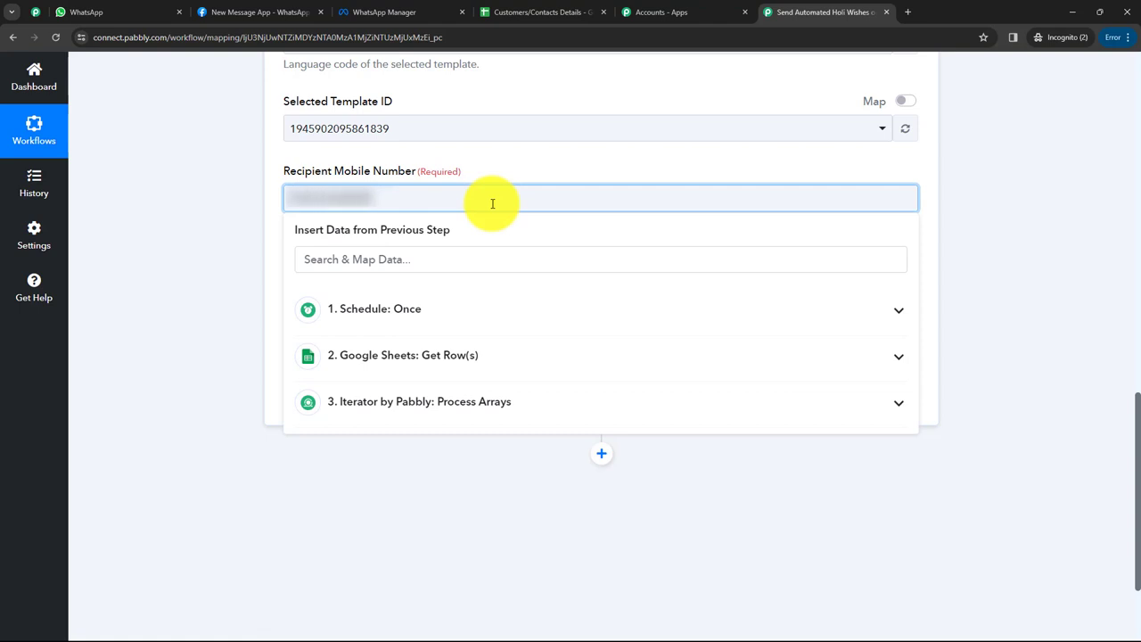
left_click(203, 198)
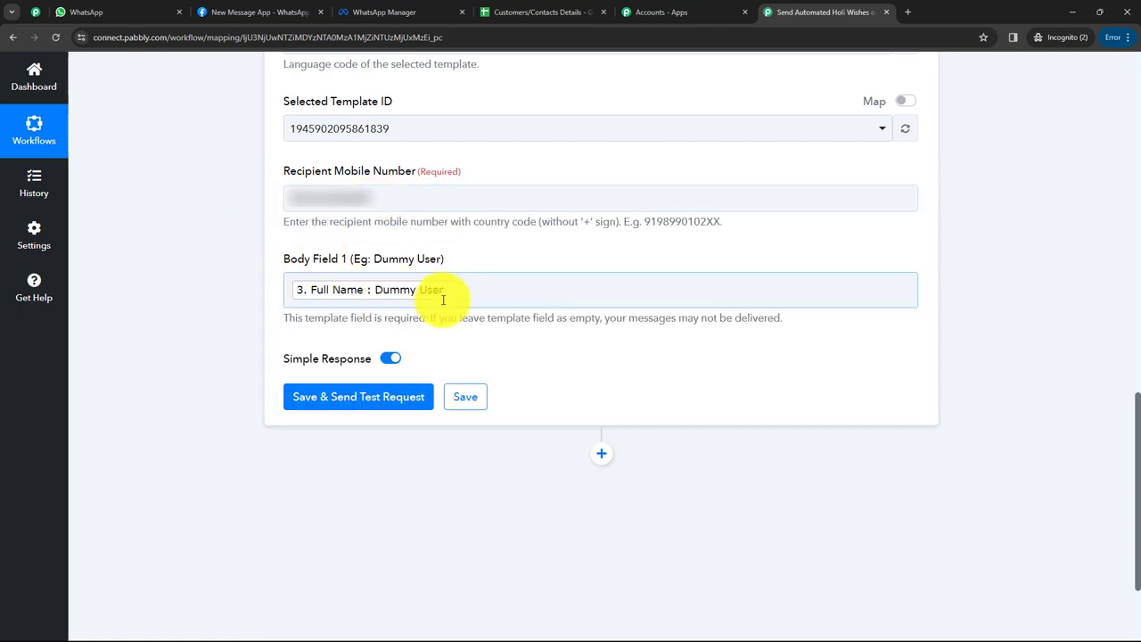
left_click(356, 398)
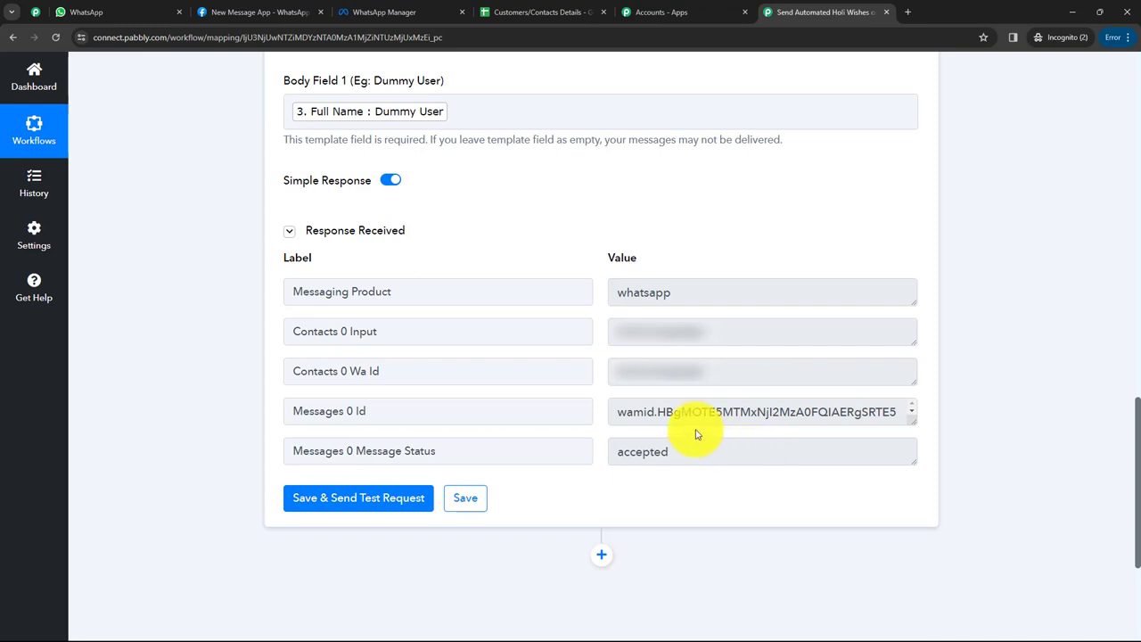
left_click(80, 18)
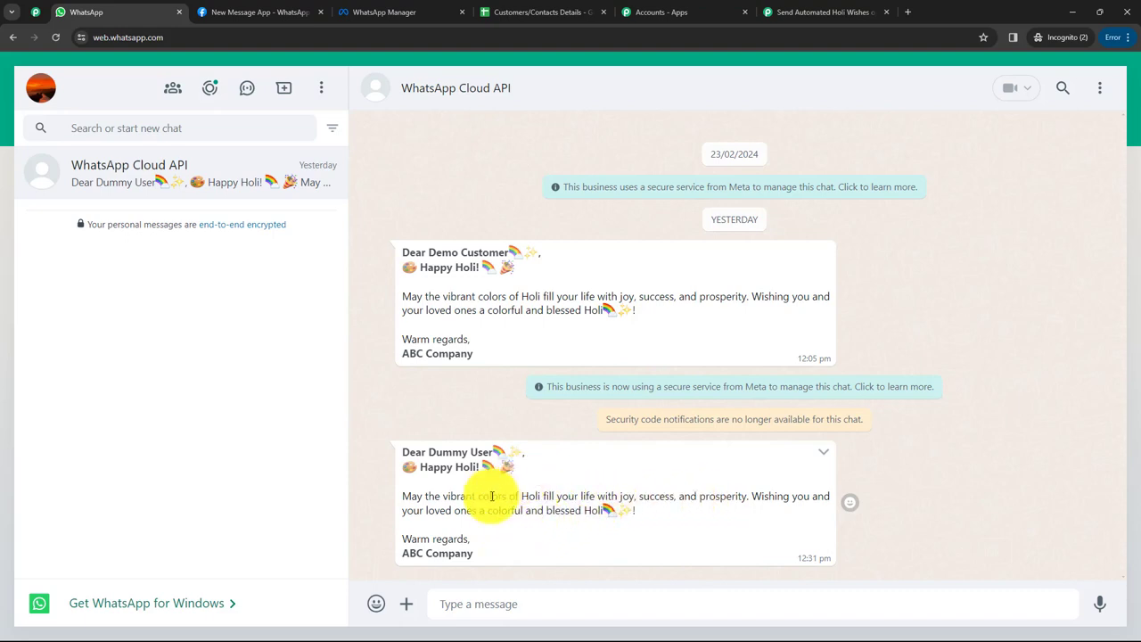
Compare the received Happy Holi message in WhatsApp Web against the holi_wishes_template in WhatsApp Manager.
left_click(400, 10)
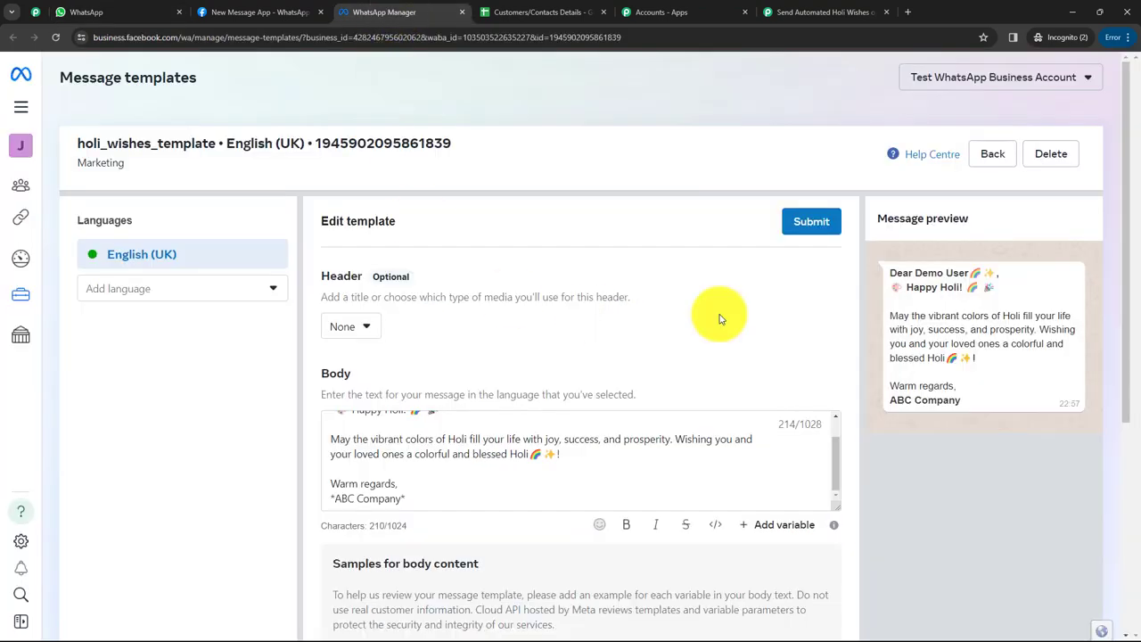
left_click(117, 10)
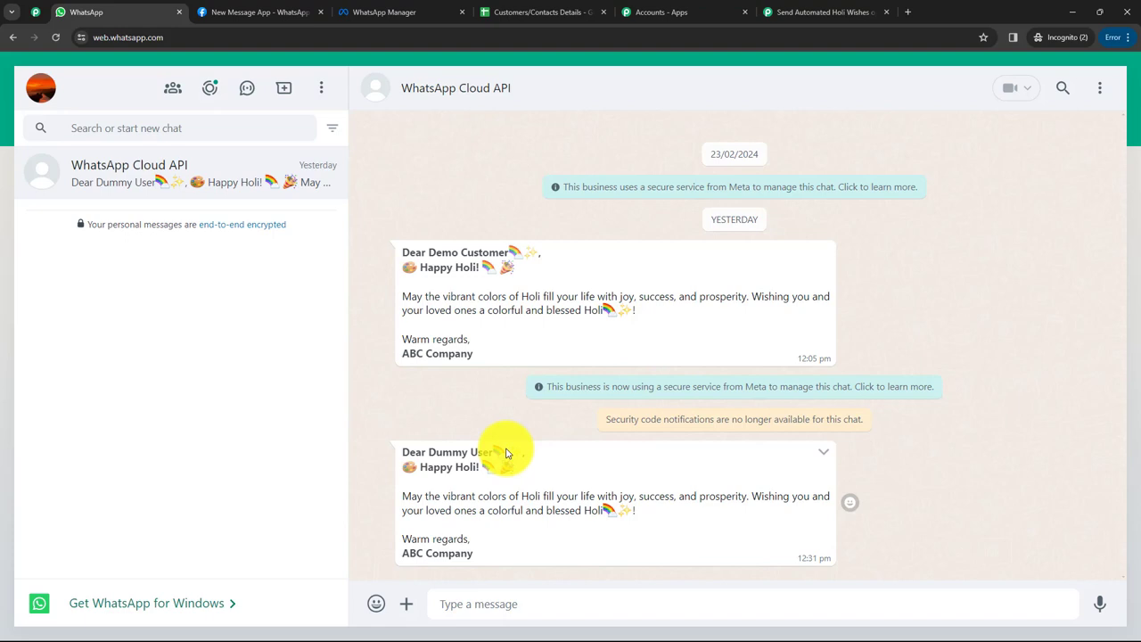
left_click(383, 12)
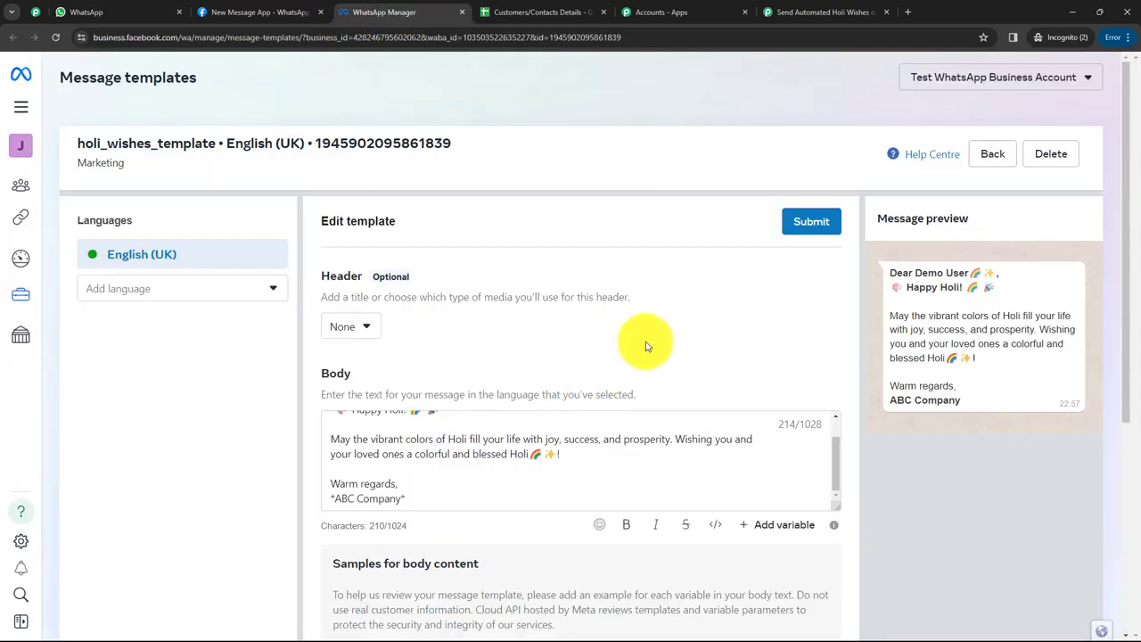
left_click(811, 13)
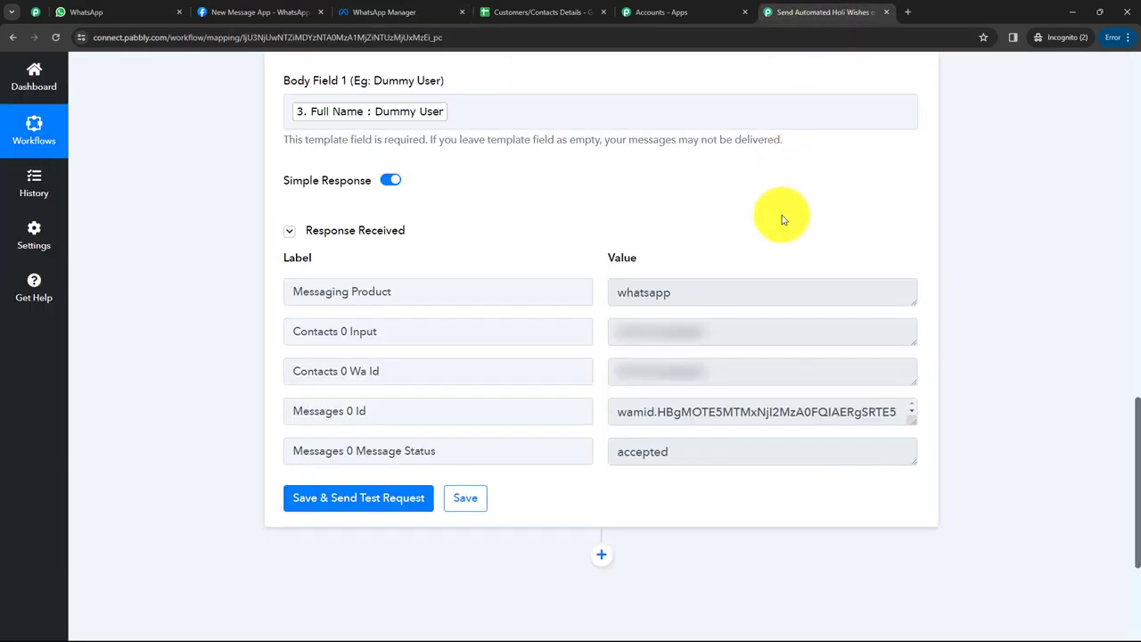
Collapse the WhatsApp Cloud API step and scroll through the workflow's earlier steps.
scroll(781, 220, "up", 10)
scroll(632, 374, "up", 3)
left_click(641, 377)
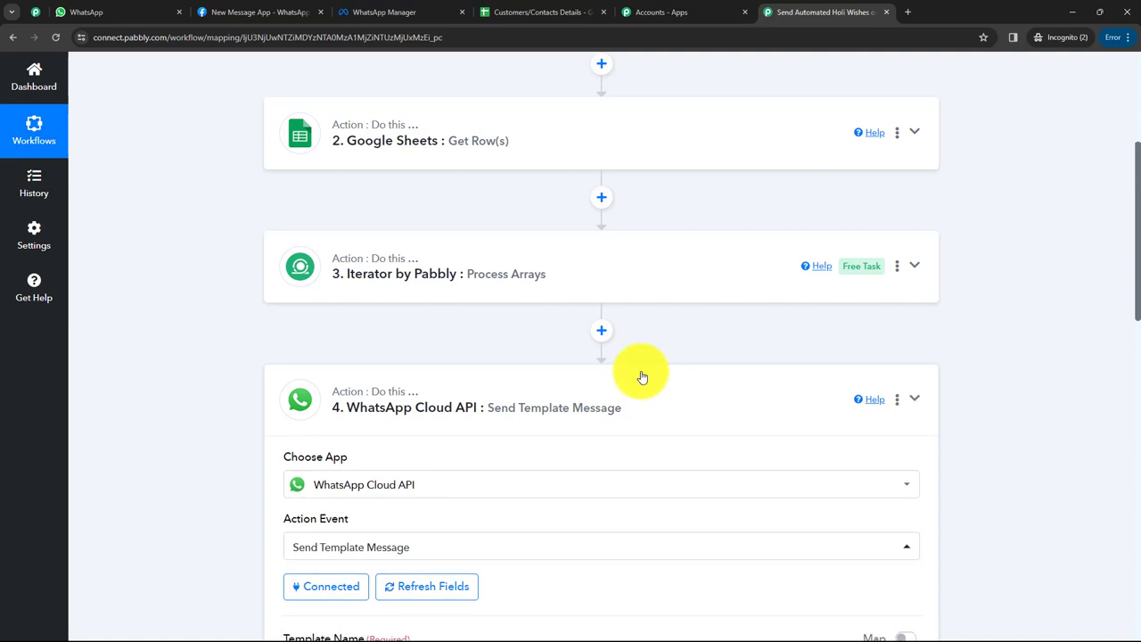
scroll(593, 434, "up", 2)
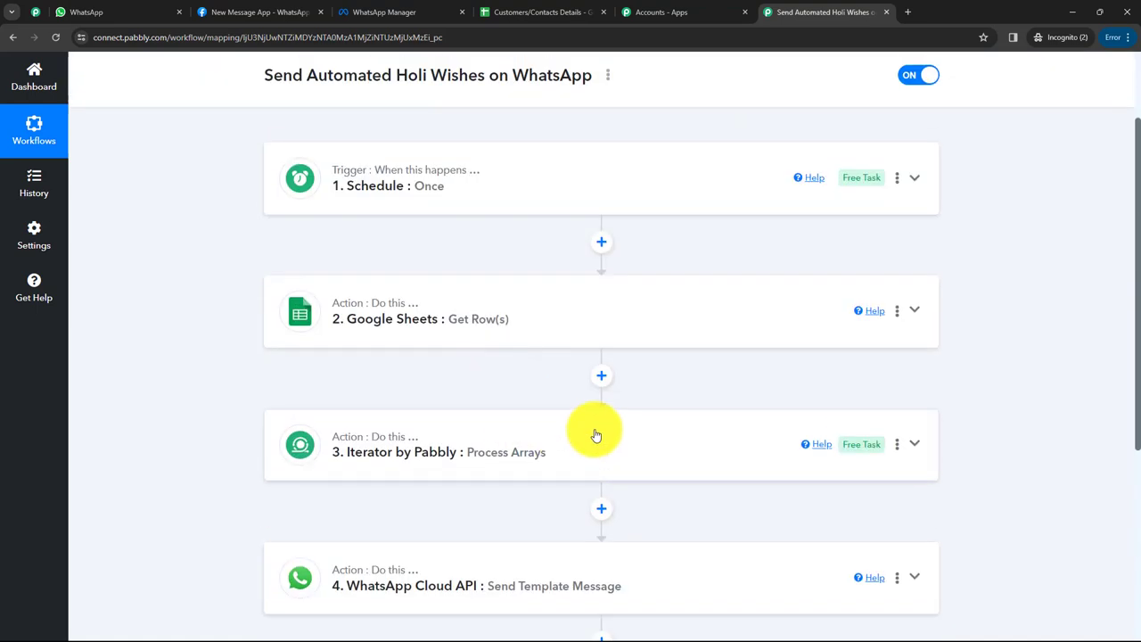
scroll(637, 415, "up", 1)
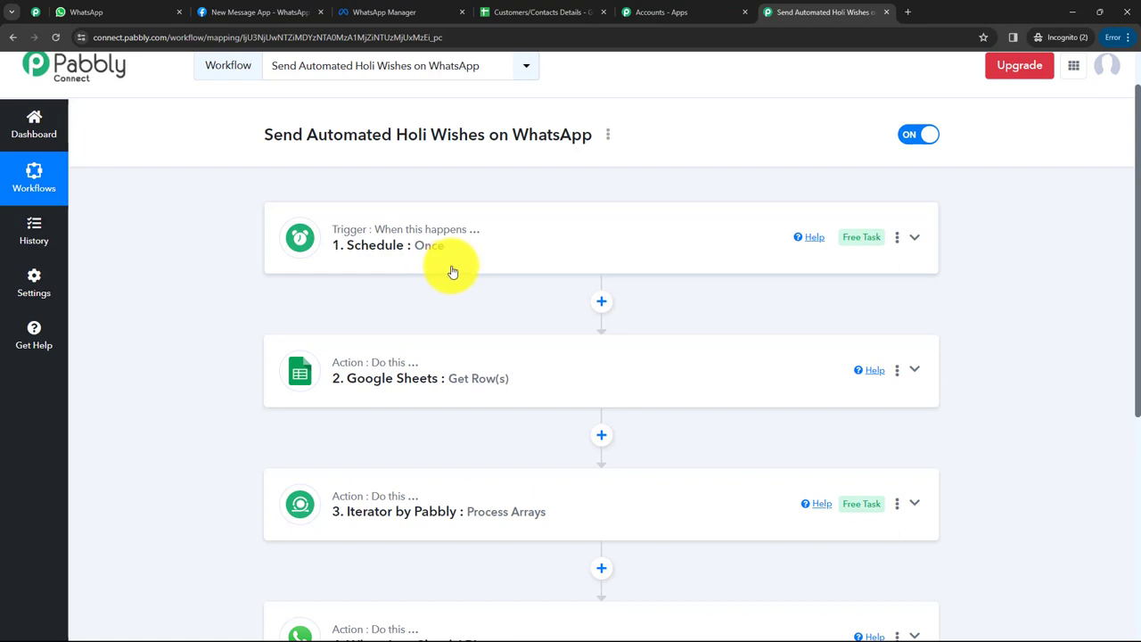
scroll(445, 271, "down", 1)
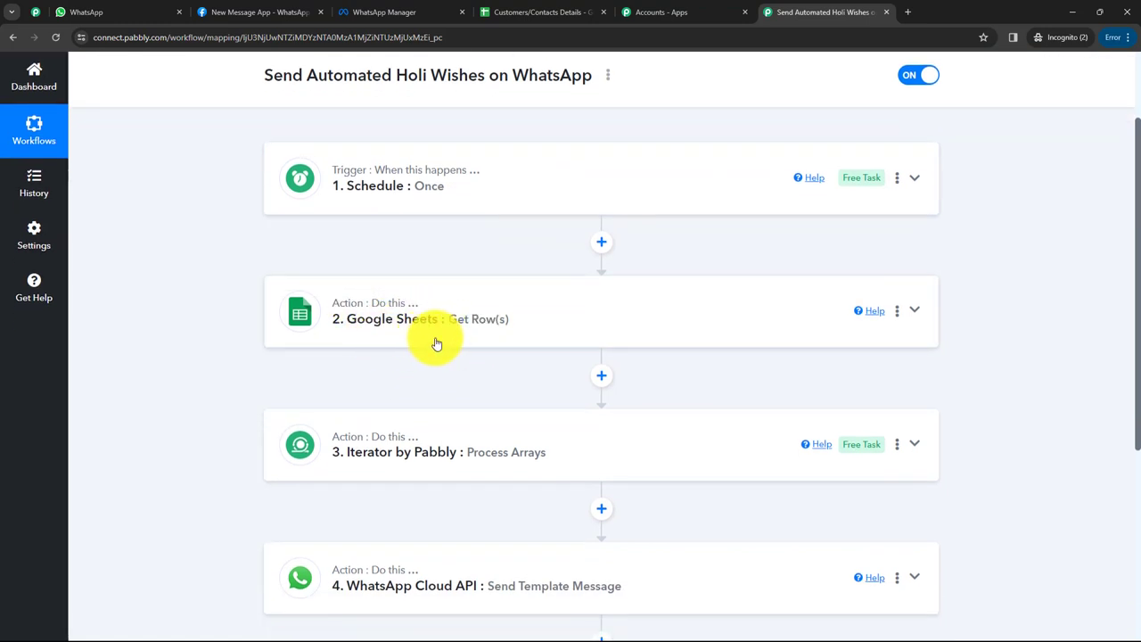
Check the Customers/Contacts Details spreadsheet, then review all four workflow steps.
left_click(542, 14)
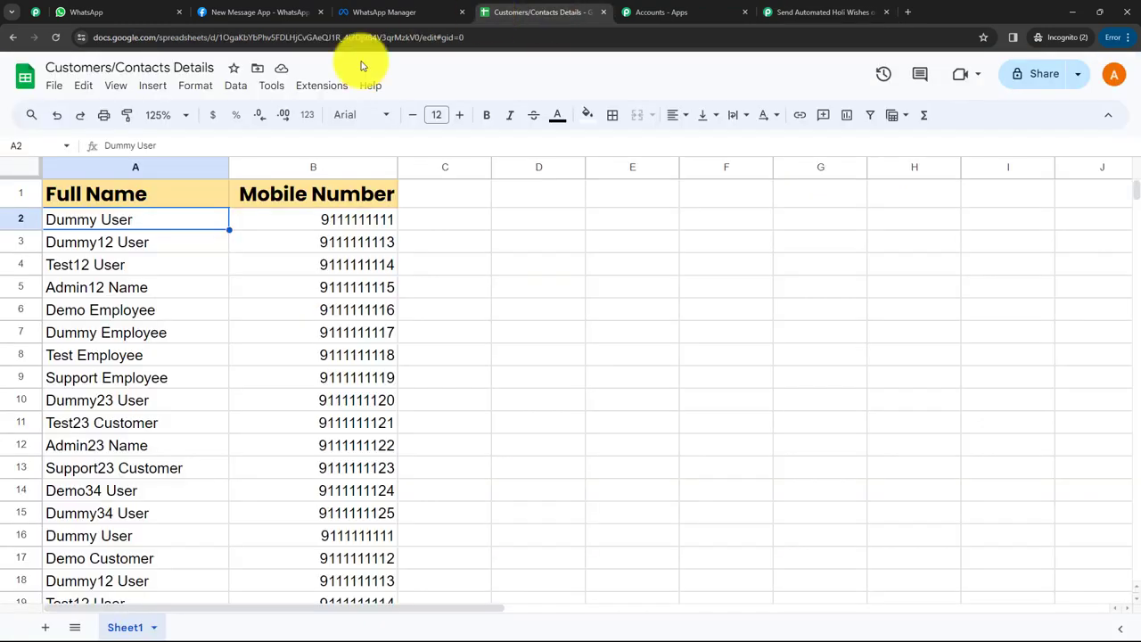
left_click(805, 15)
scroll(456, 367, "down", 2)
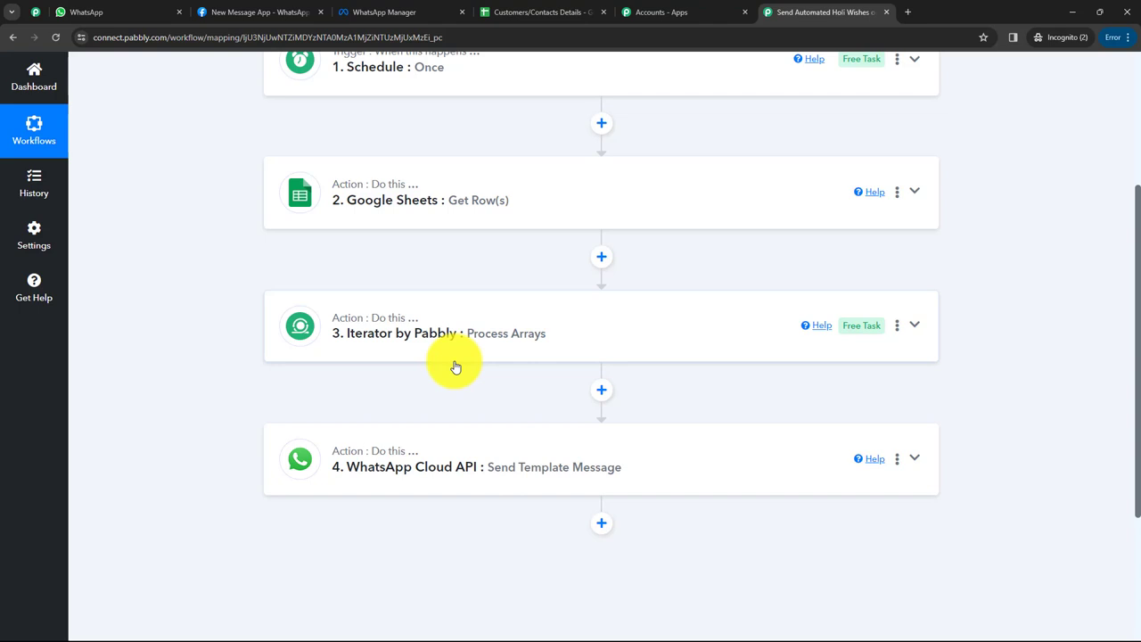
scroll(456, 367, "down", 1)
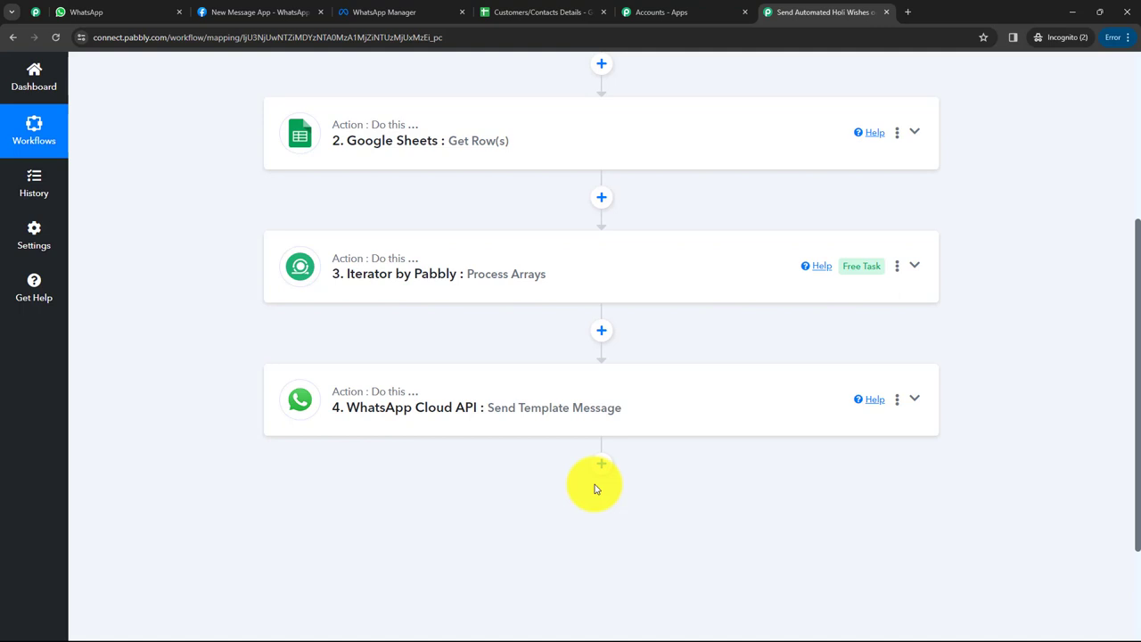
scroll(595, 488, "up", 3)
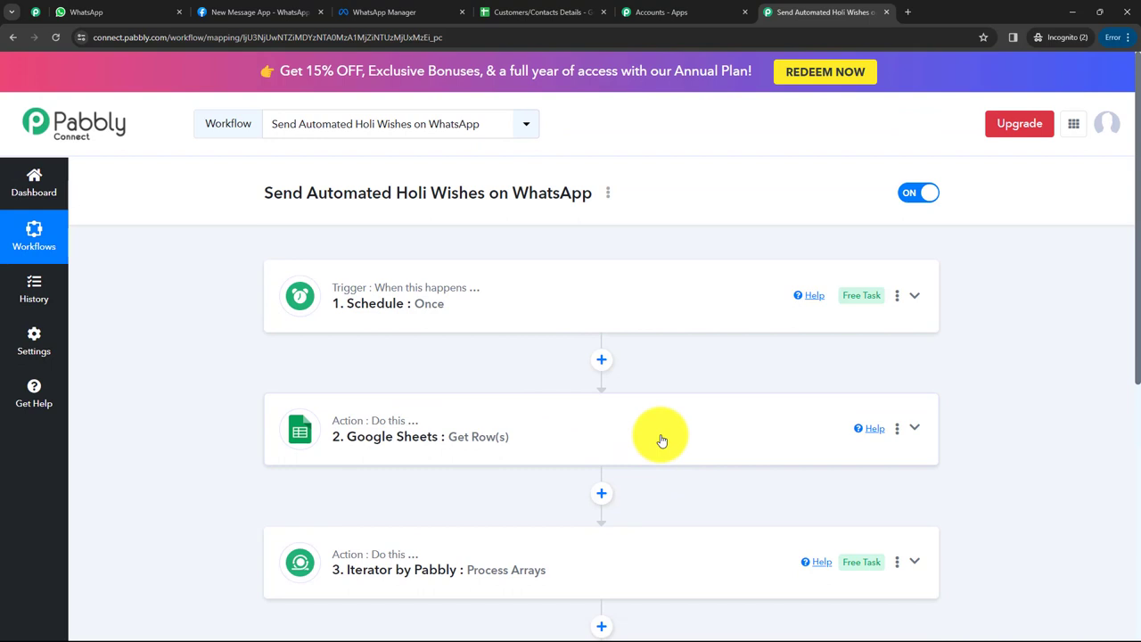
left_click(608, 198)
left_click(530, 257)
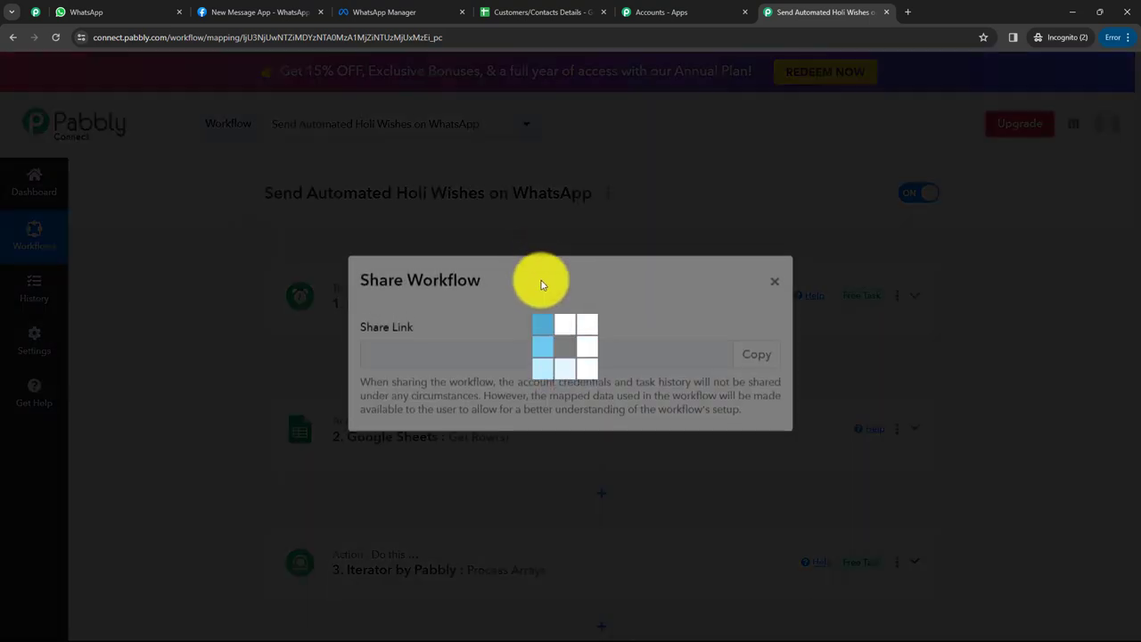
left_click_drag(390, 356, 742, 375)
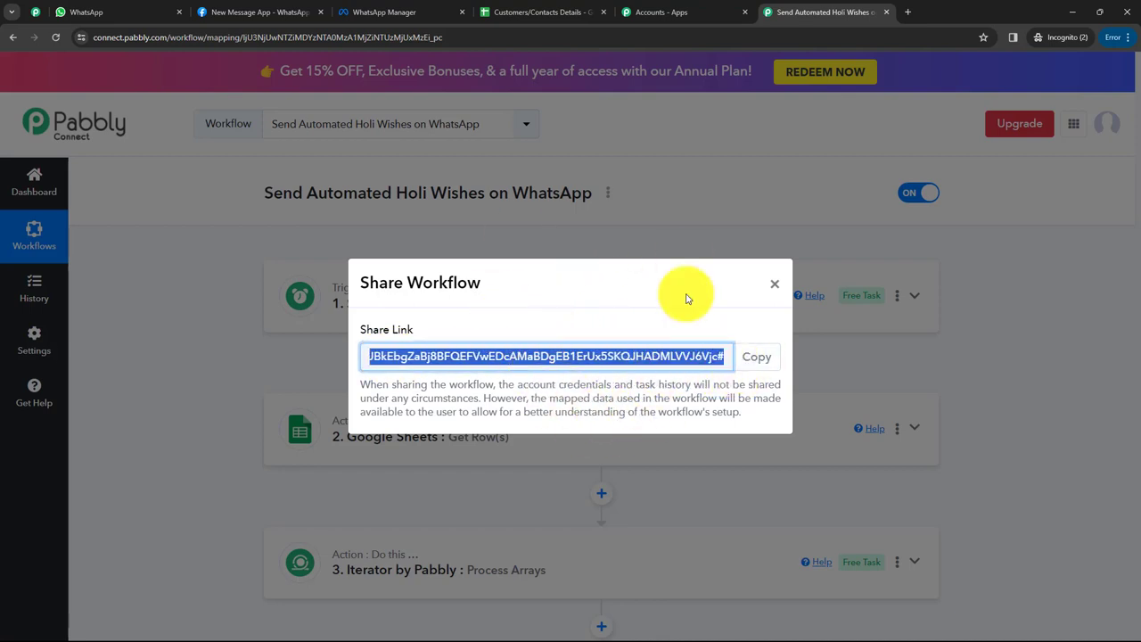
left_click(774, 284)
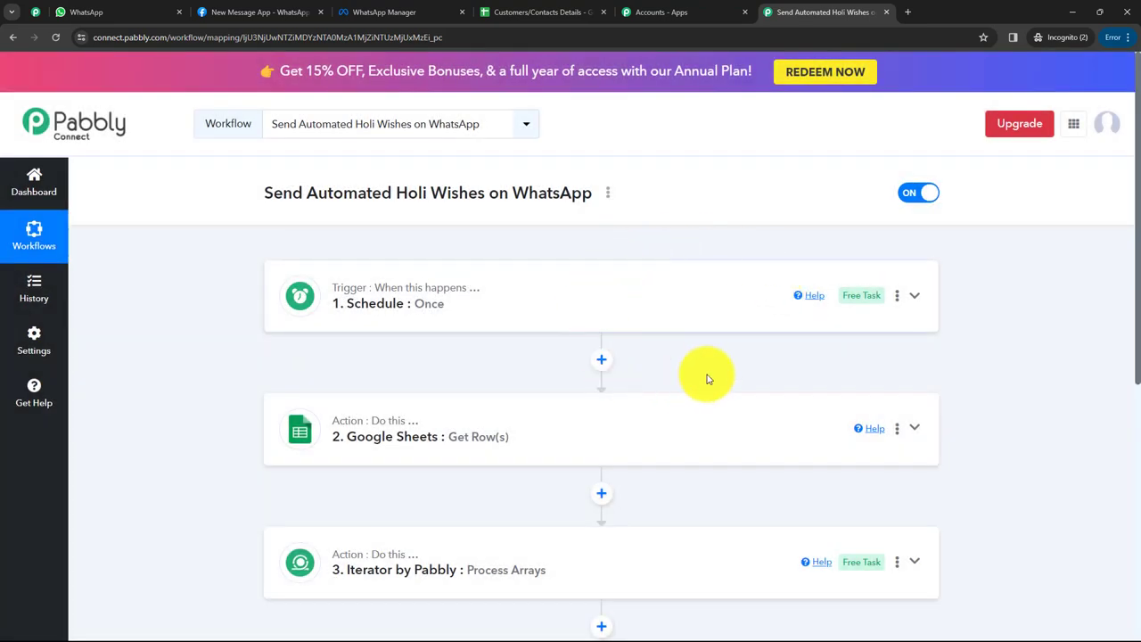